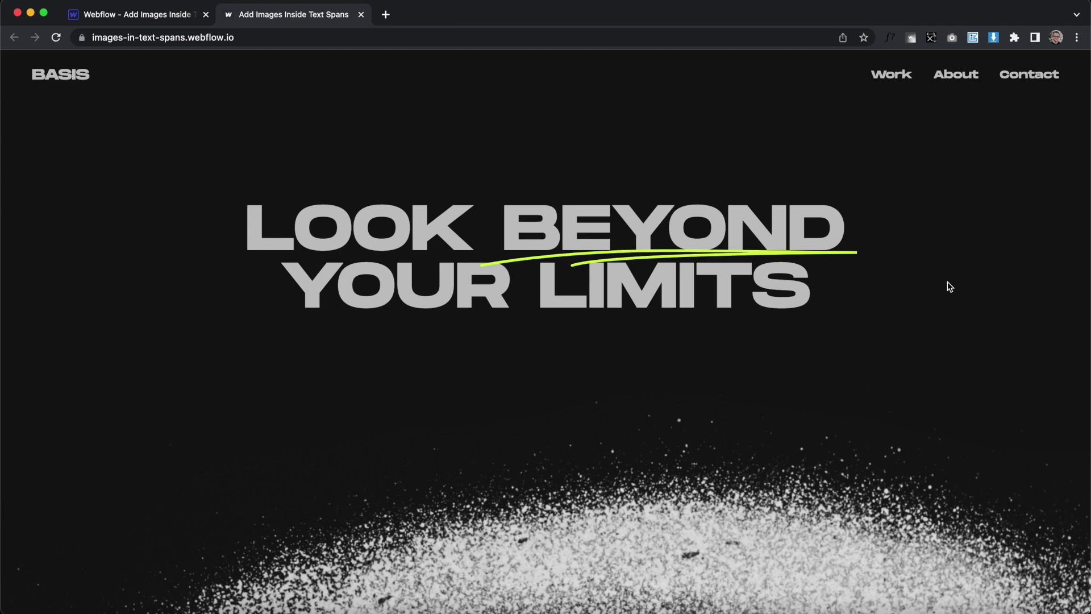
Review the published page's headings with inline graphics down to the call-to-action section, and check their wrapping at a narrow window width
scroll(762, 301, "down", 10)
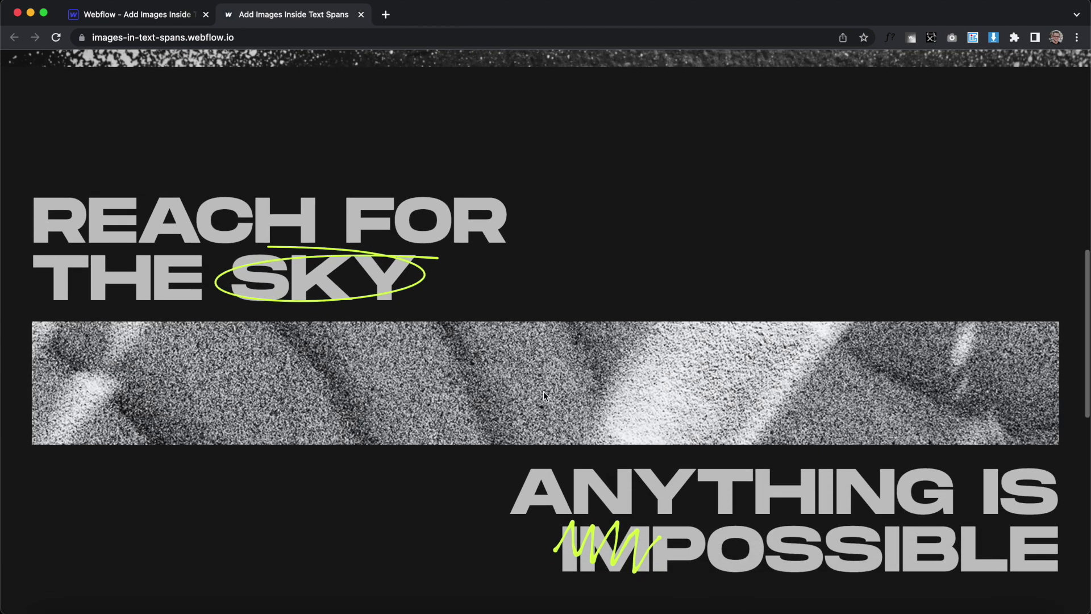
scroll(540, 395, "down", 10)
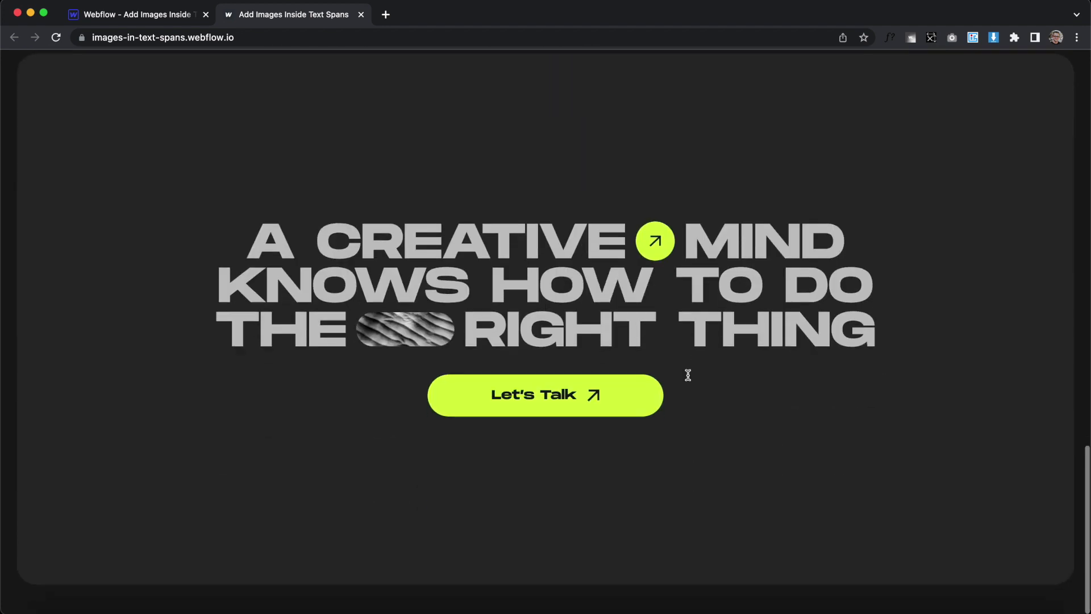
left_click_drag(2, 280, 751, 276)
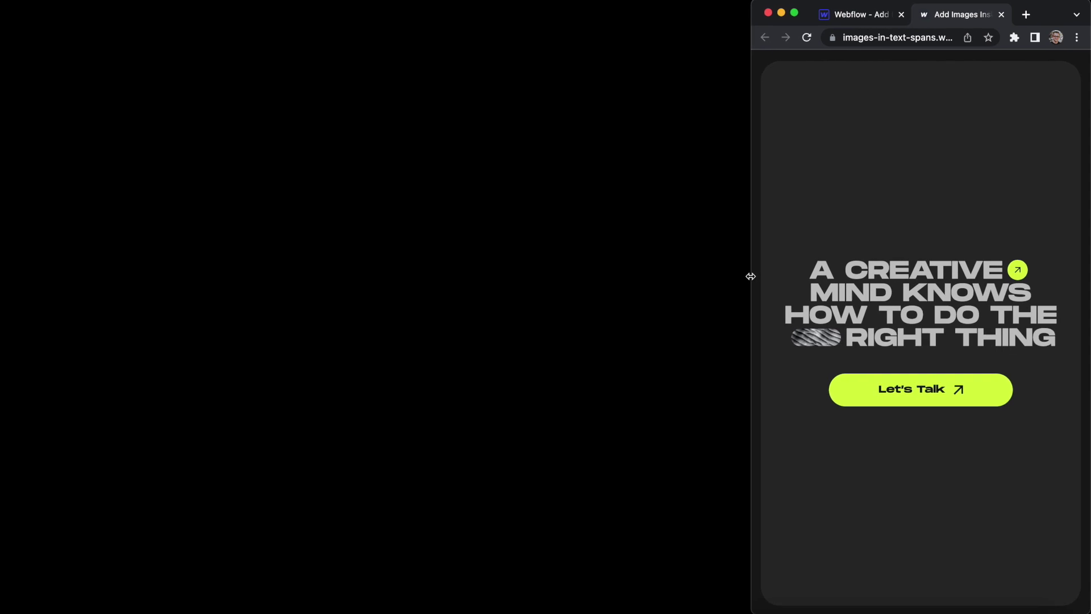
double_click(1057, 16)
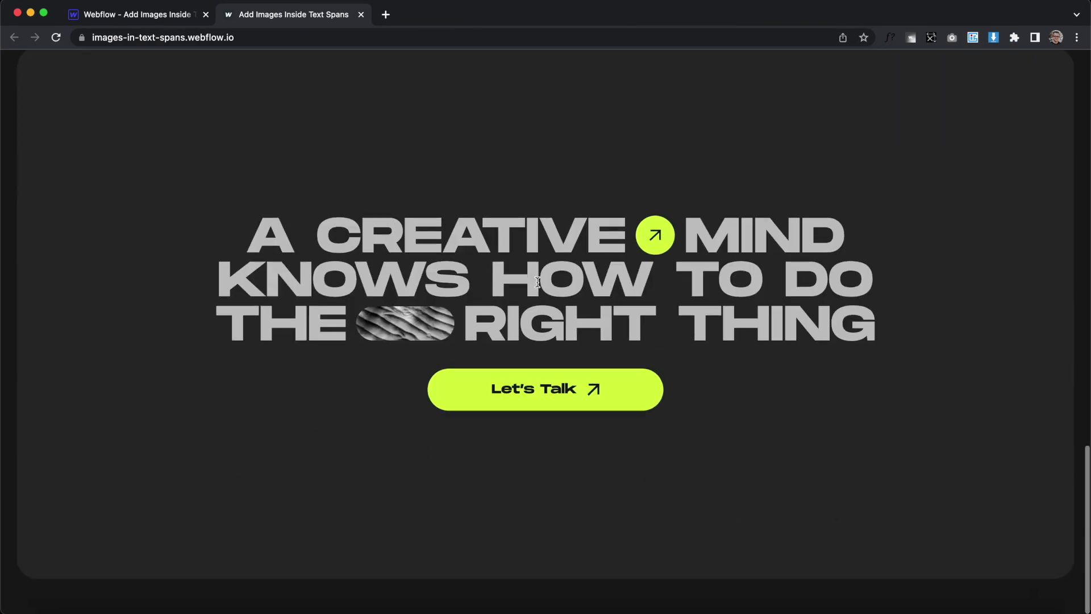
scroll(537, 282, "up", 20)
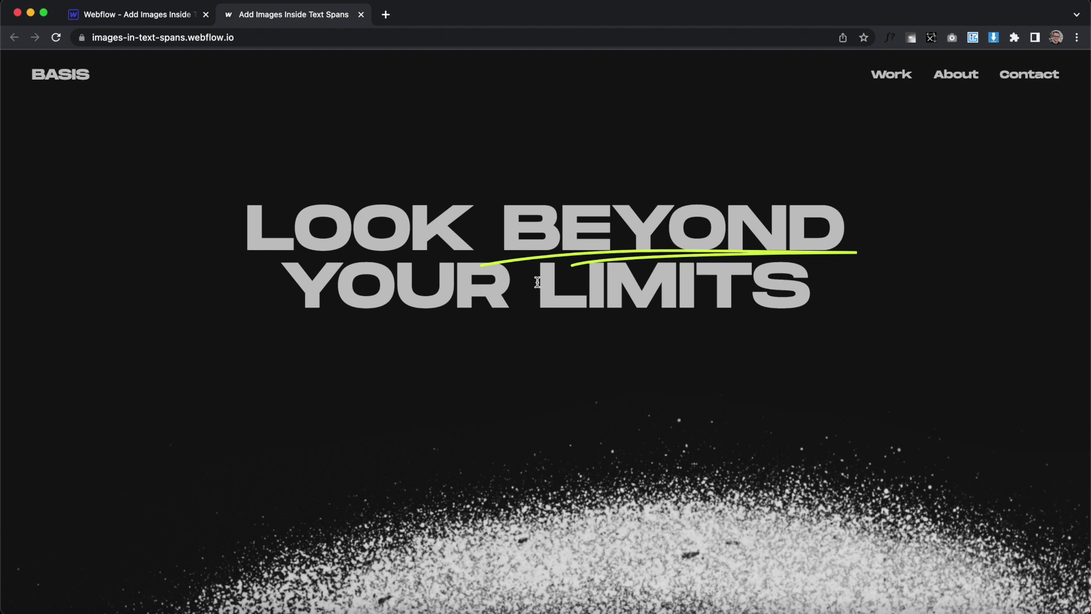
Back in the site design, wrap the word BEYOND in the hero heading with a span and give it the class span-wrapper
key("super+w")
left_click_drag(812, 196, 500, 194)
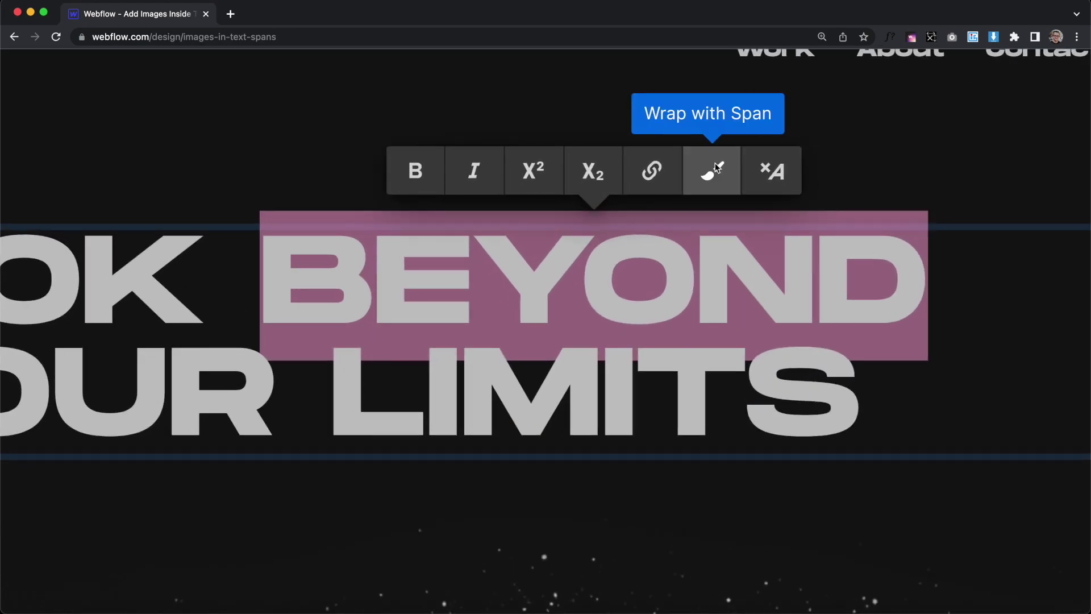
left_click(714, 166)
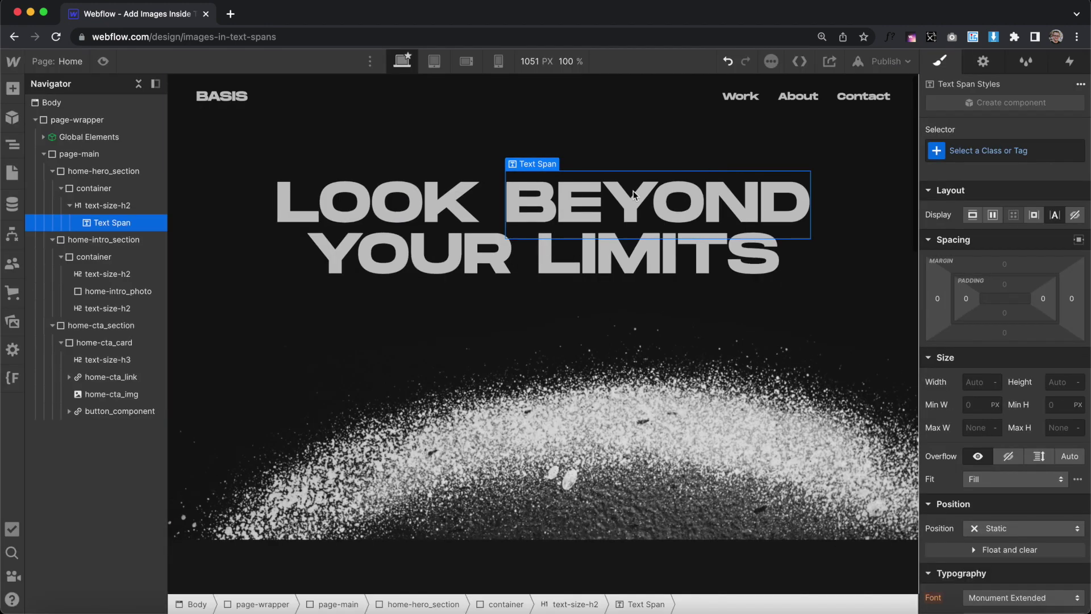
left_click(973, 152)
type("span-wrapper")
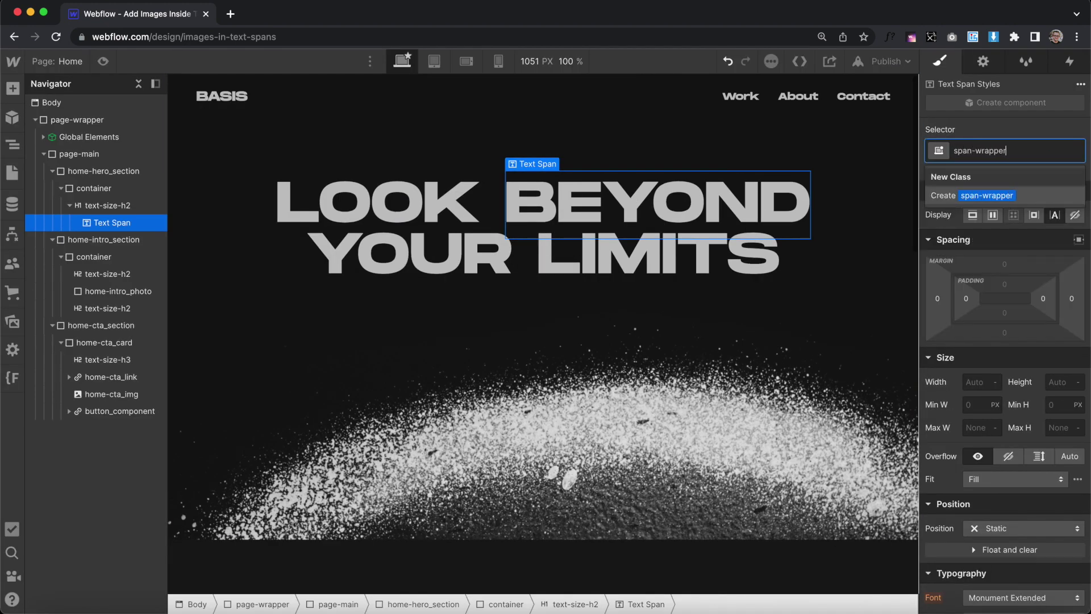
key("Return")
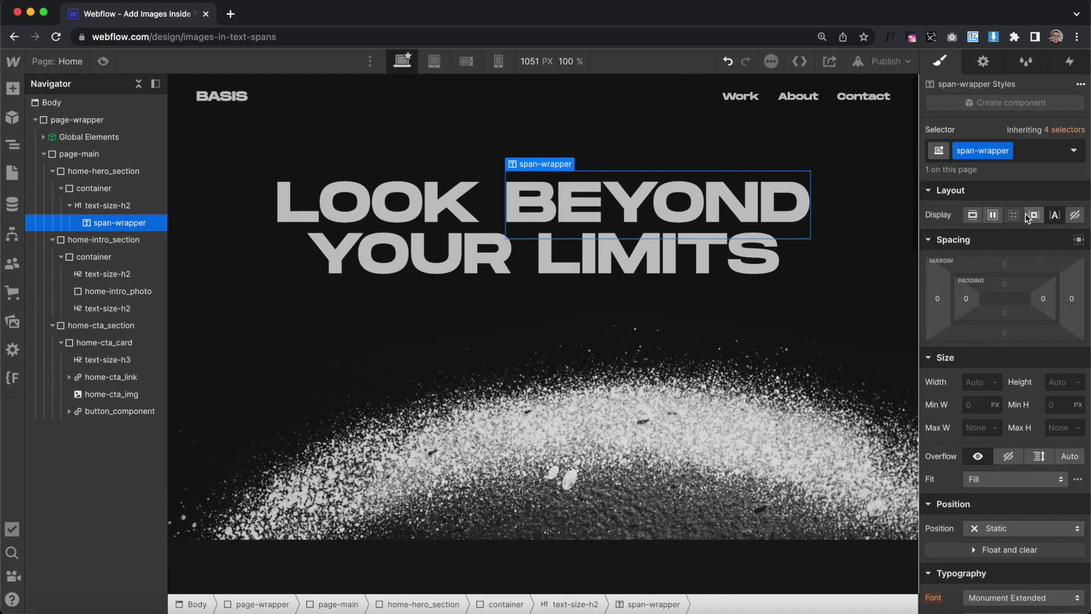
Set the span-wrapper's display to inline-block and its position to relative
left_click(1026, 214)
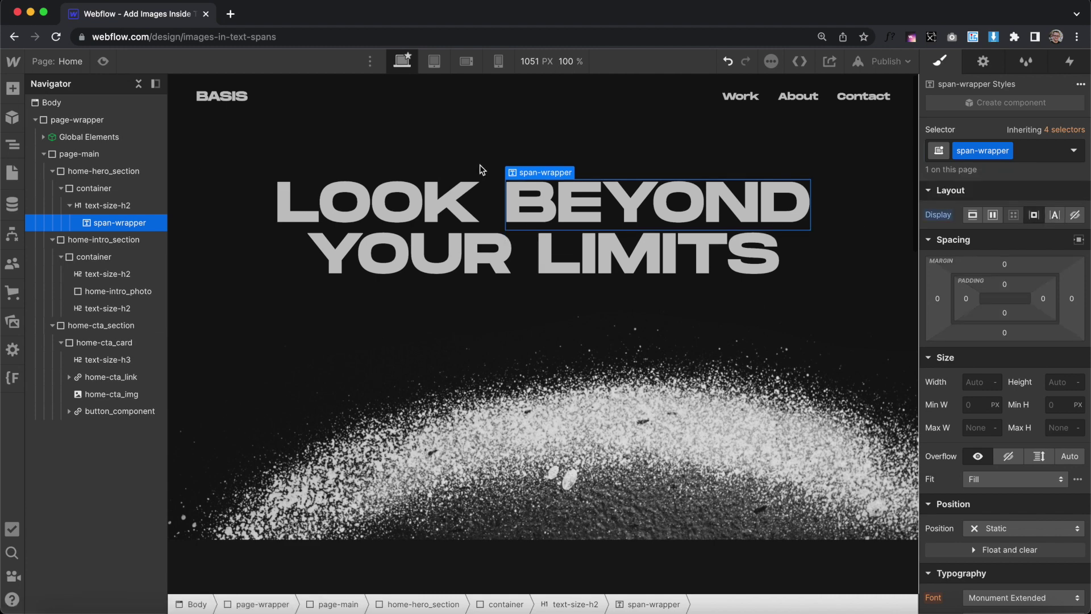
scroll(1038, 372, "down", 4)
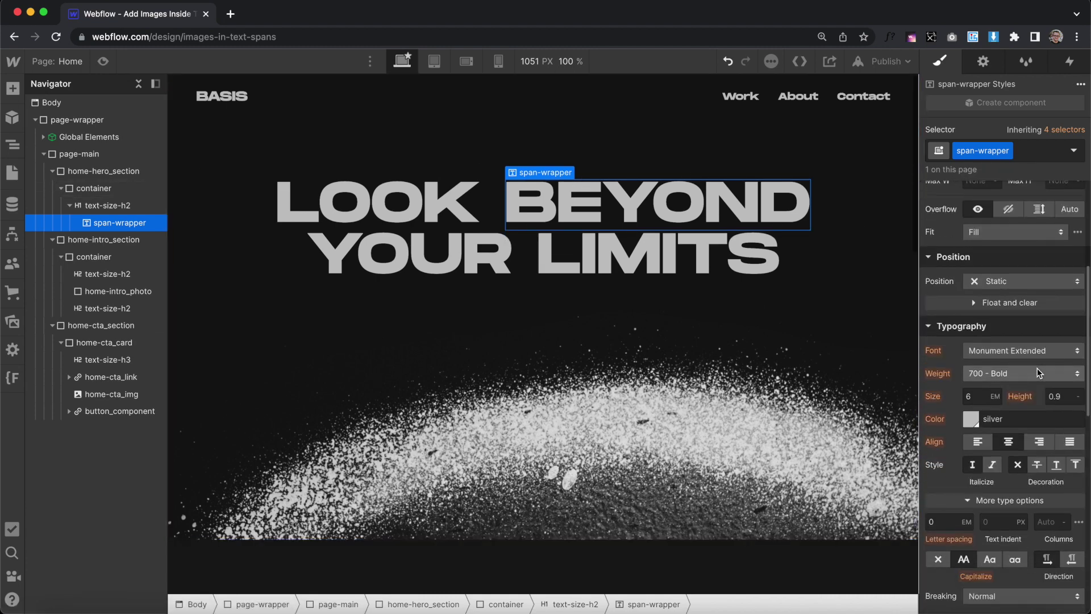
left_click(1004, 284)
left_click(1003, 299)
scroll(1004, 318, "up", 4)
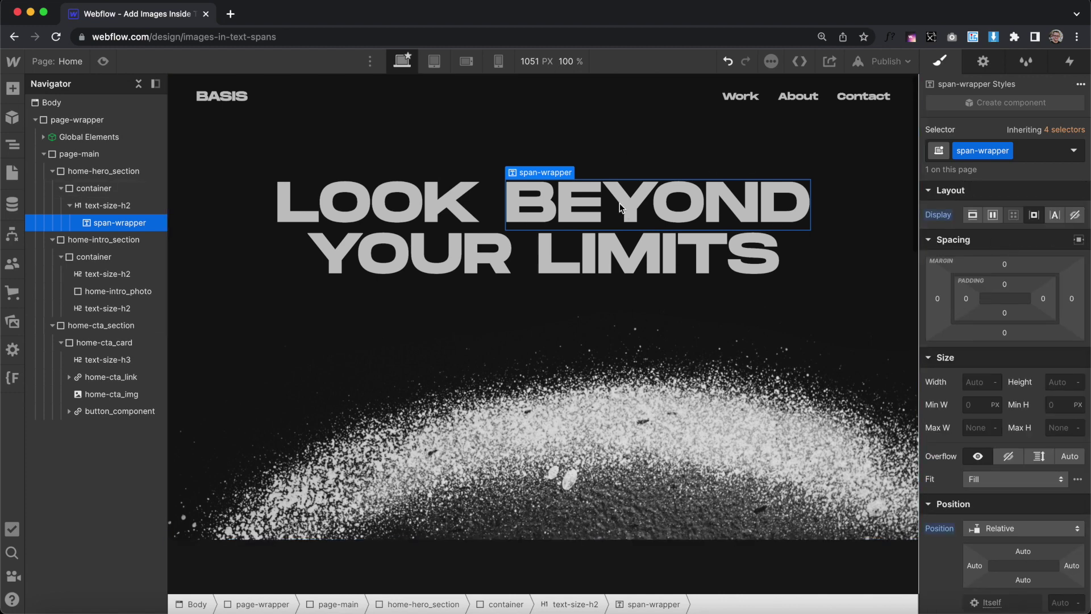
Add an image element below the hero heading and try to nest it inside the heading's span
key("super+e")
type("ima")
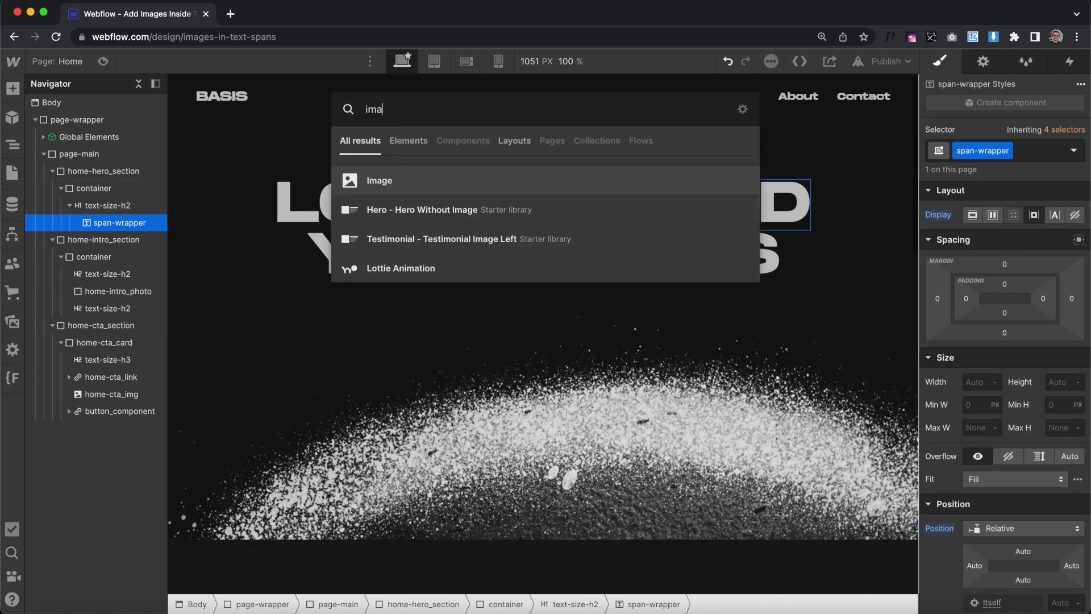
key("Return")
mouse_move(119, 236)
left_mouse_down()
mouse_move(123, 223)
mouse_move(121, 240)
left_mouse_up()
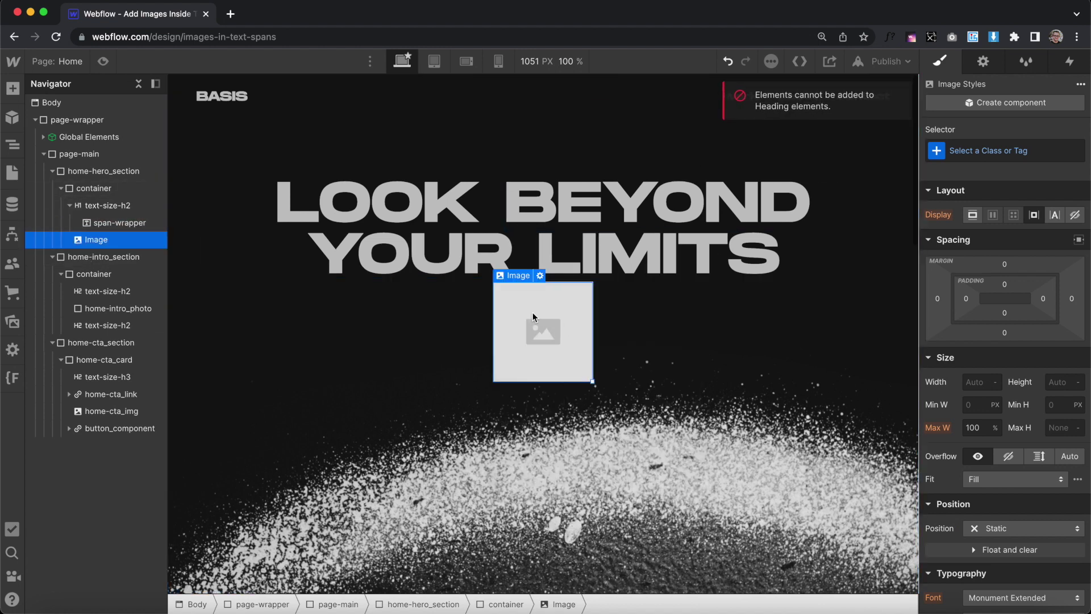
left_click(581, 208)
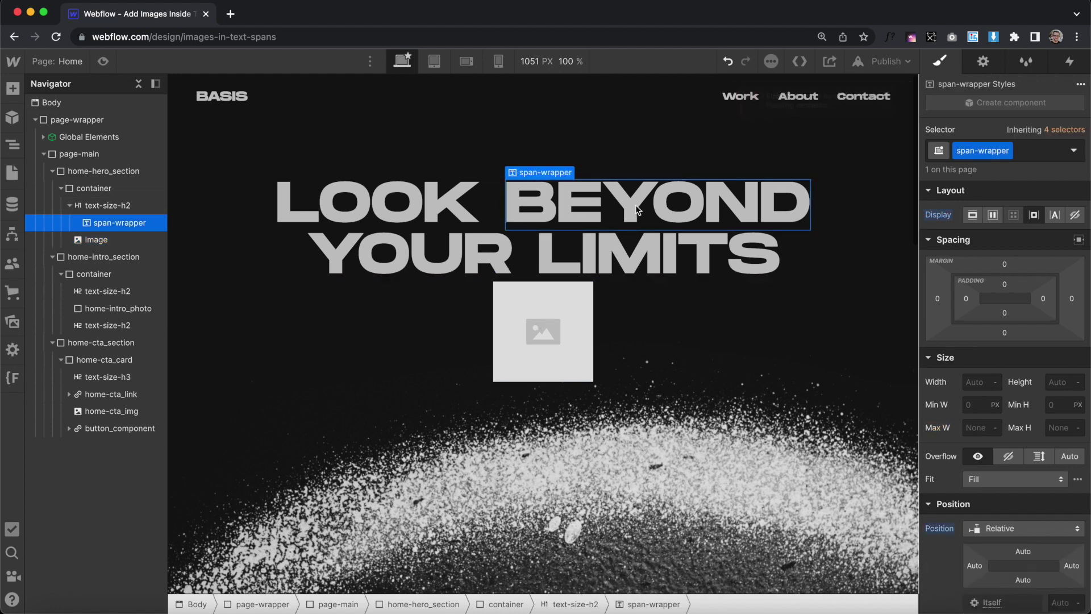
Give the new hero image the class span-element
left_click(530, 335)
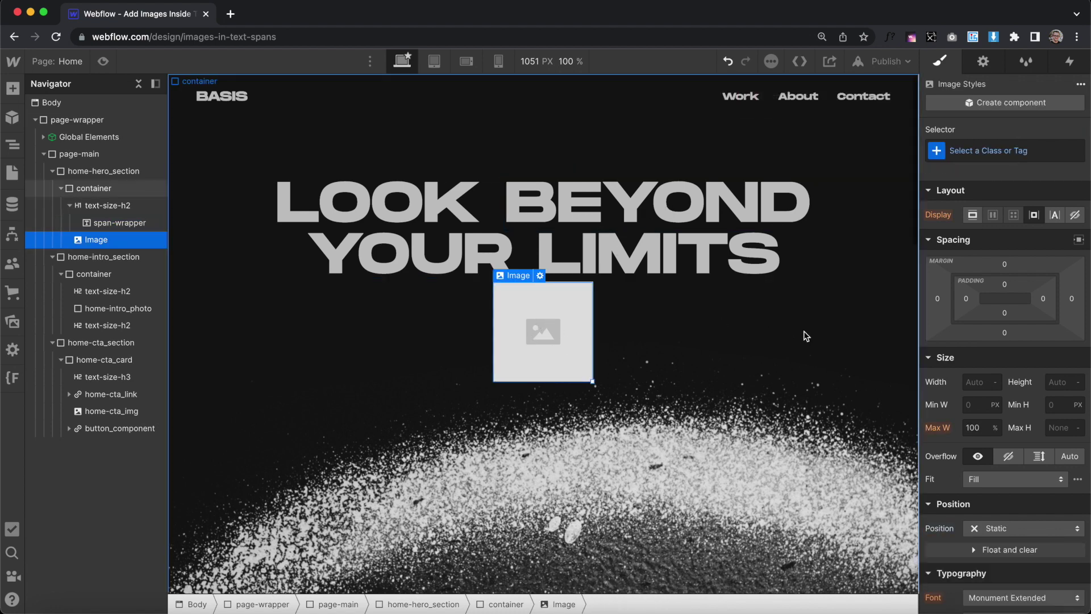
left_click(1004, 150)
type("span-element")
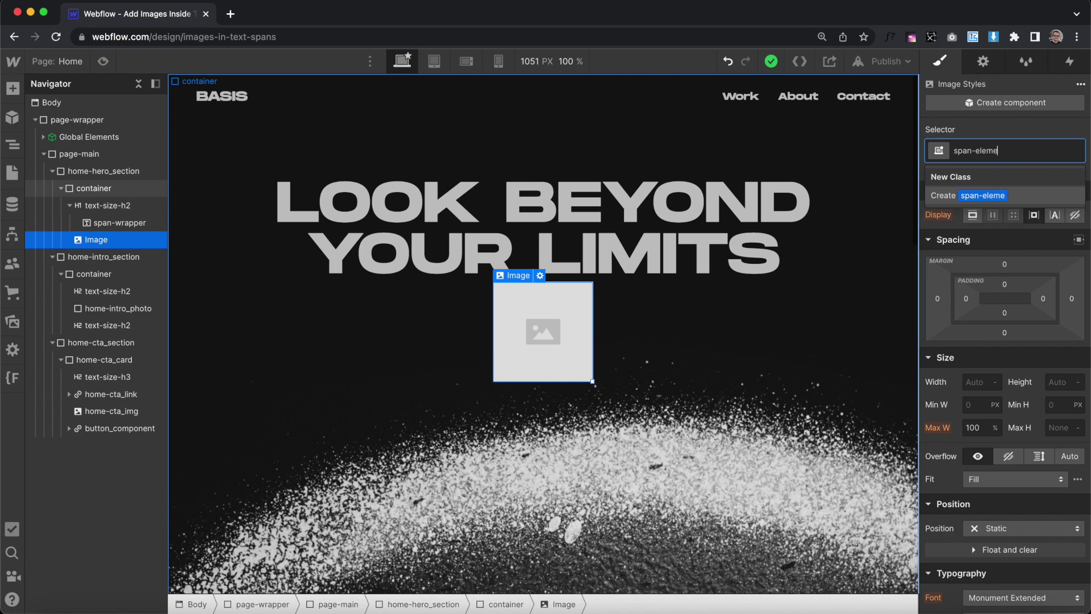
key("Return")
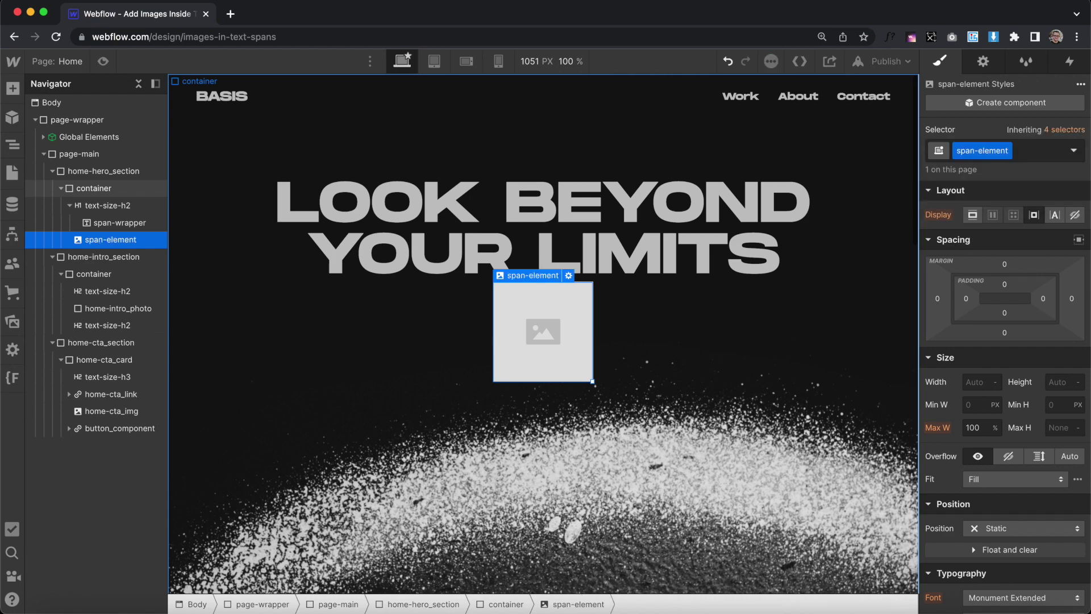
Replace the placeholder of the span-element image with the asset svg1.svg
left_click(983, 61)
left_click(995, 293)
left_click(190, 291)
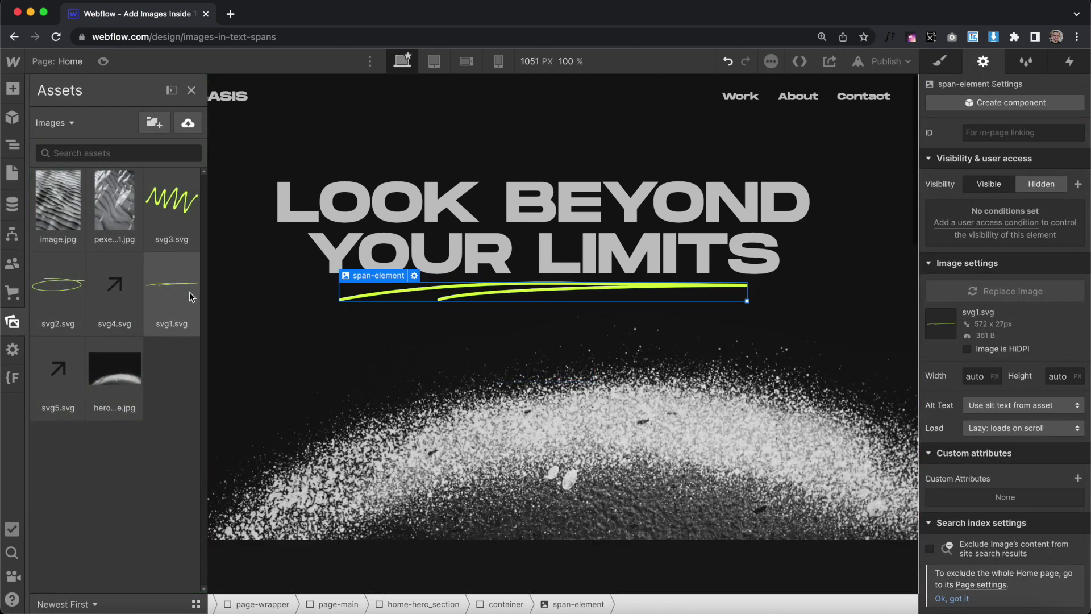
left_click(941, 62)
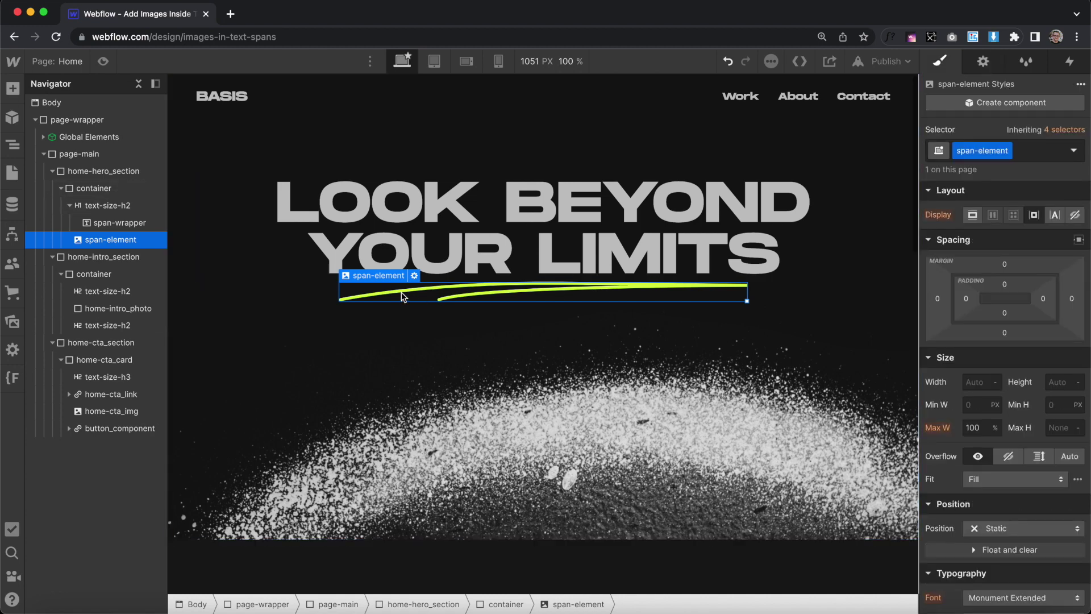
Add a div block directly after the underline image in the hero container
left_click(508, 193)
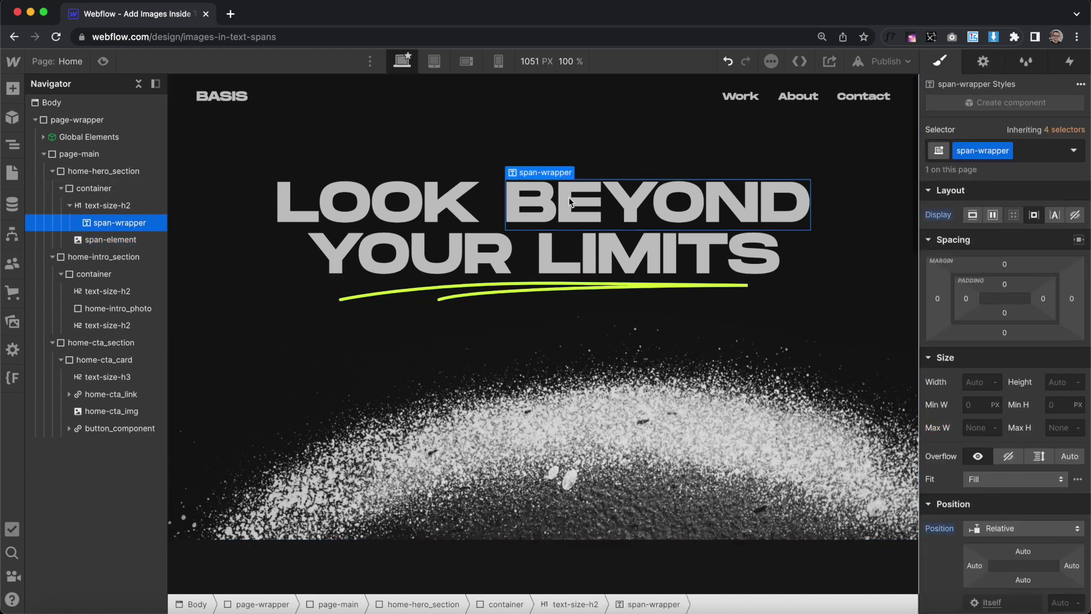
left_click(499, 291)
key("super+k")
type("div")
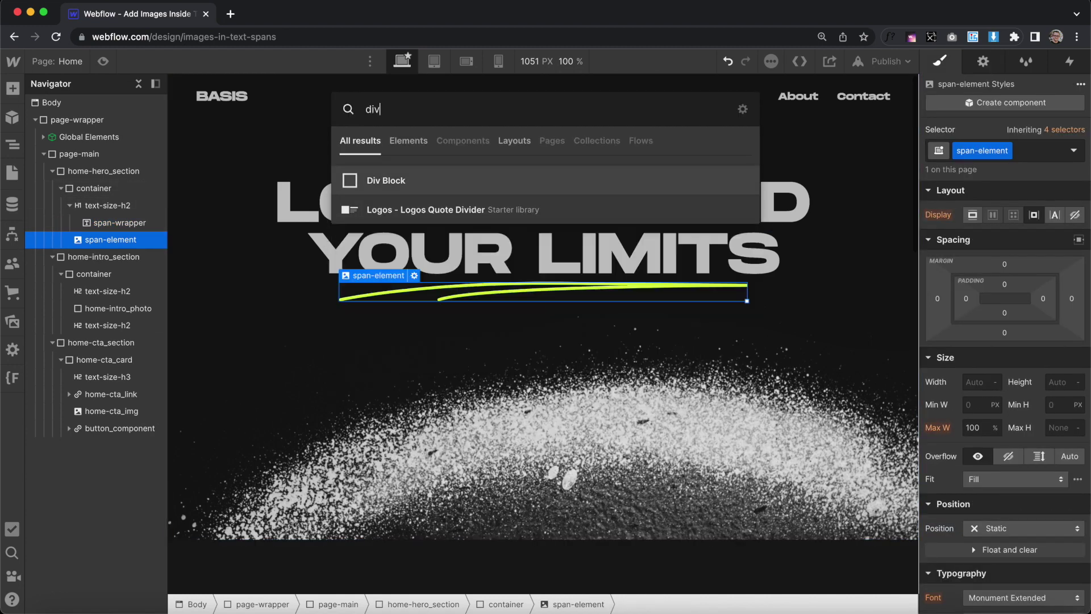
key("Return")
Give the new div block the class hide-this and set its display to inline-block
key("super+Return")
type("hide-this")
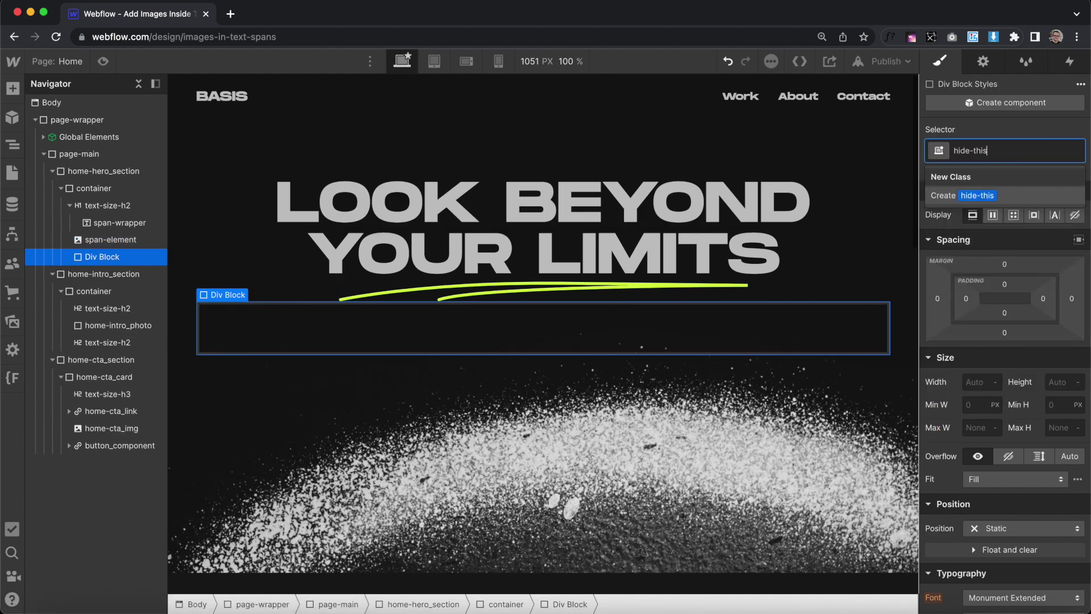
key("Return")
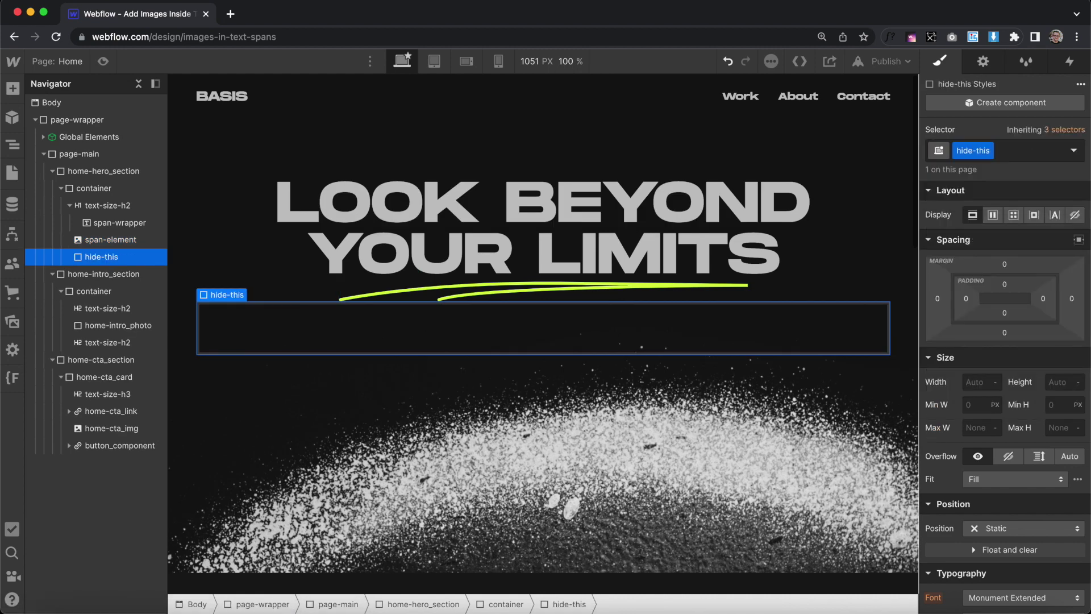
left_click(1031, 219)
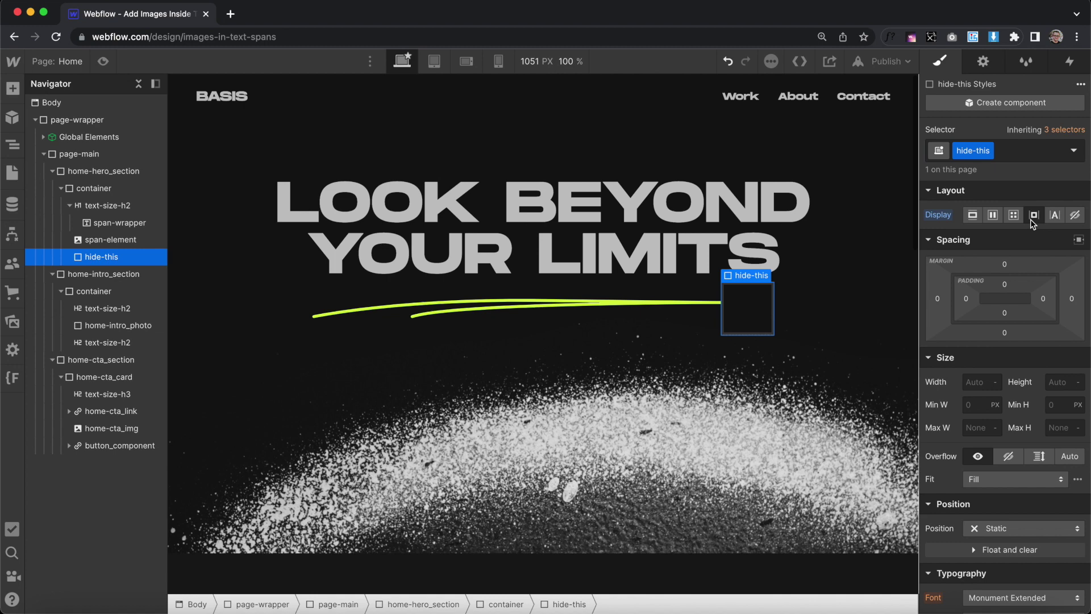
Add a text block inside the hide-this div and replace its placeholder text with "beyond"
key("super+k")
type("text")
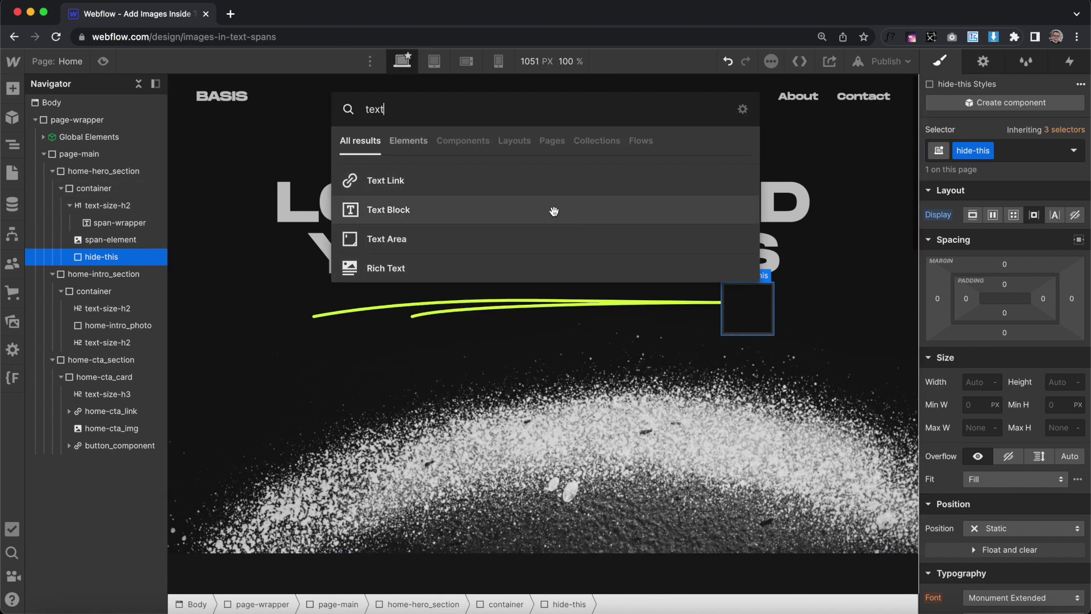
left_click(544, 207)
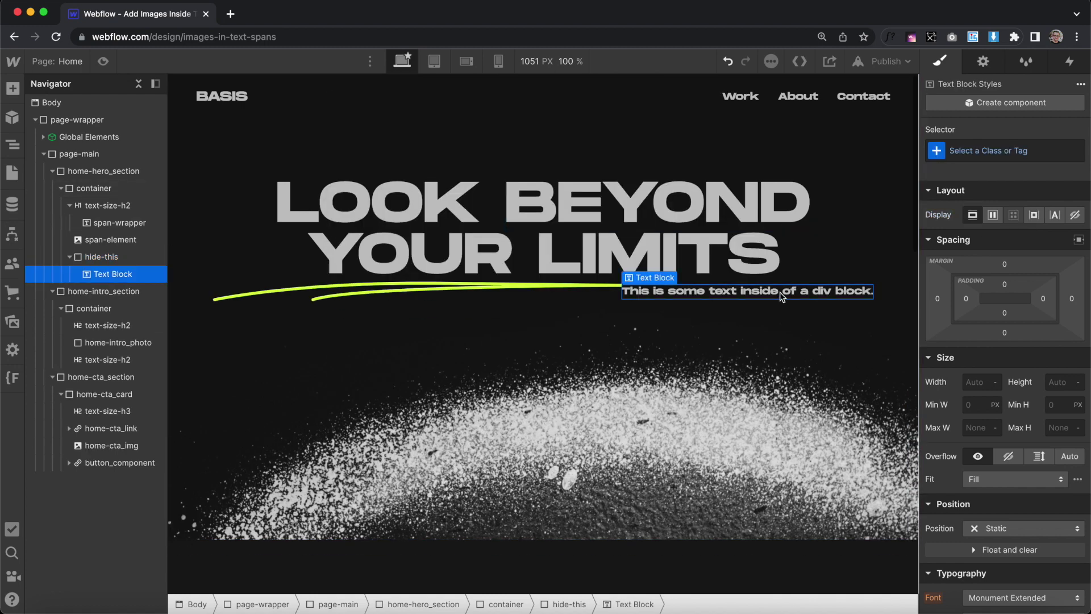
double_click(780, 291)
left_click_drag(873, 292, 573, 284)
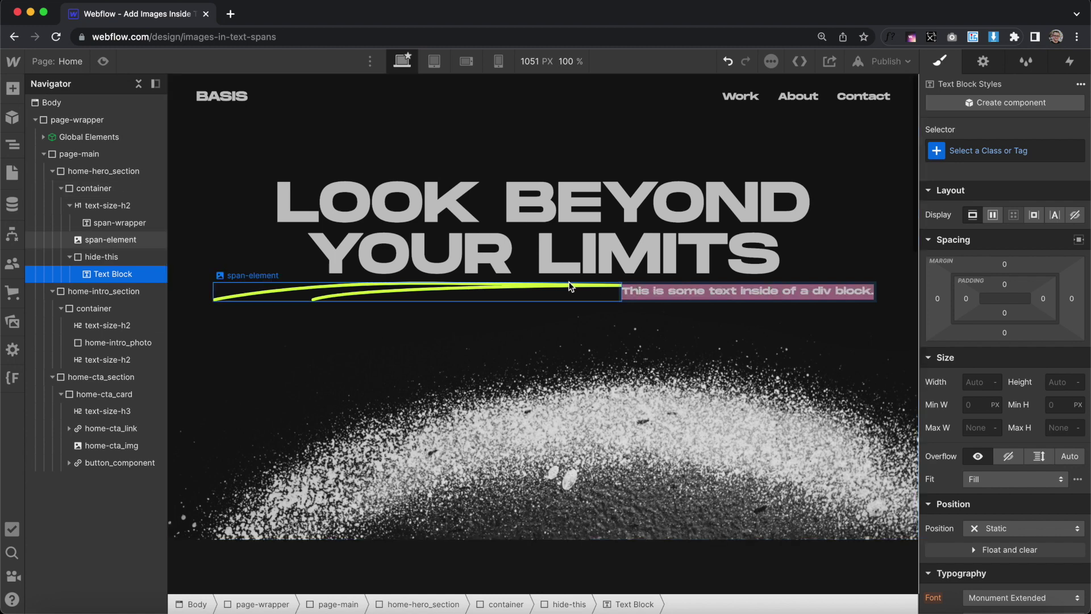
type("beyond")
key("Escape")
Apply the existing class text-size-h2 to the "beyond" text block
left_click(775, 288)
left_click(747, 291)
left_click(978, 146)
type("text-size")
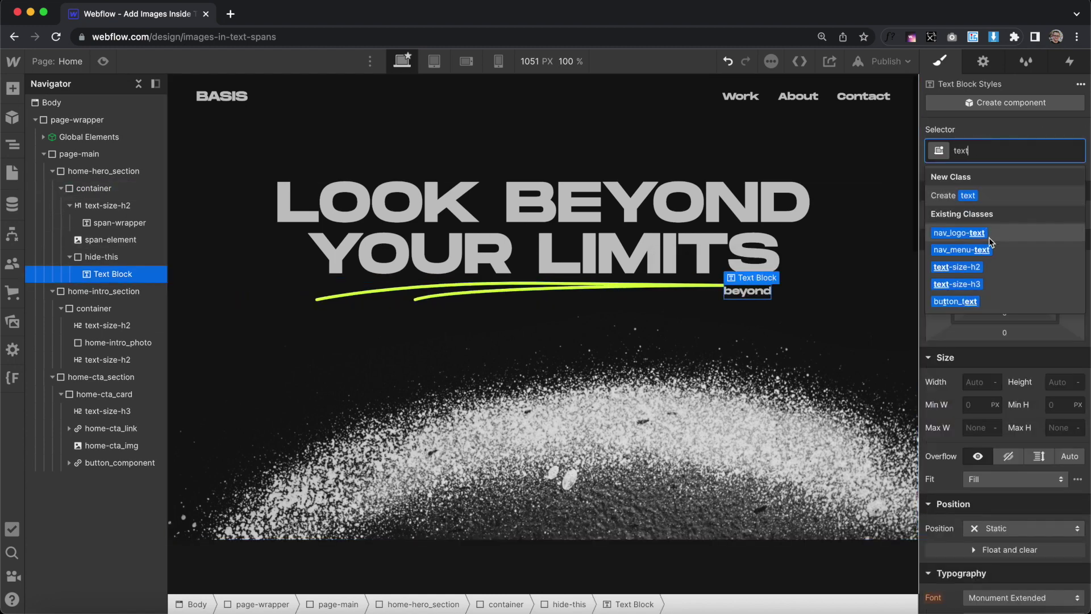
left_click(987, 273)
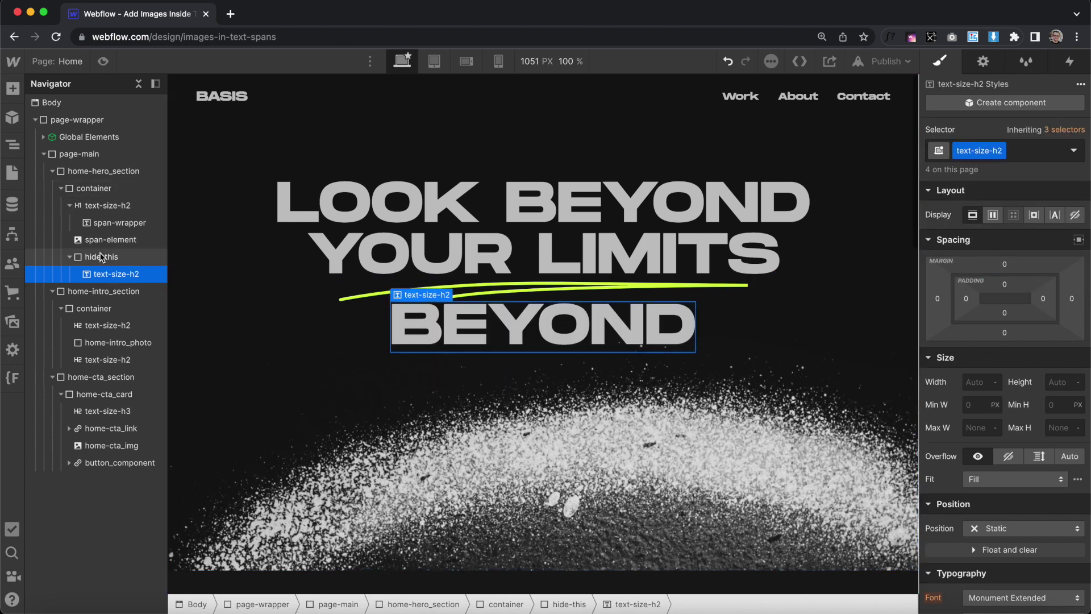
Move the span-element image into the hide-this div, below the text block
left_click(112, 240)
left_click_drag(107, 240, 111, 279)
left_click(102, 240)
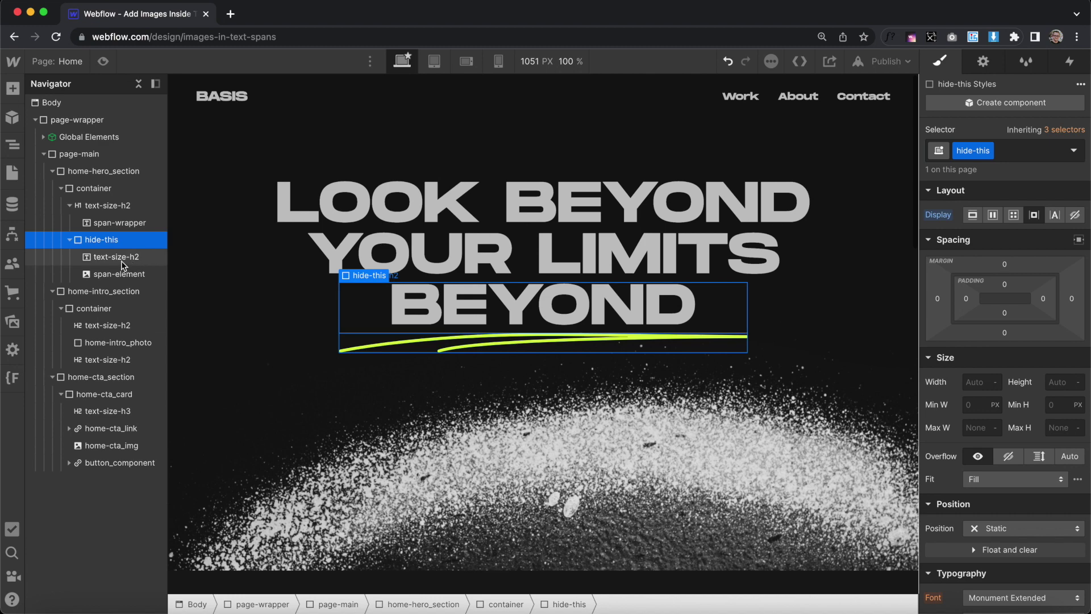
left_click(116, 257)
Add the combo class is-1 to the span-element underline image
left_click(120, 275)
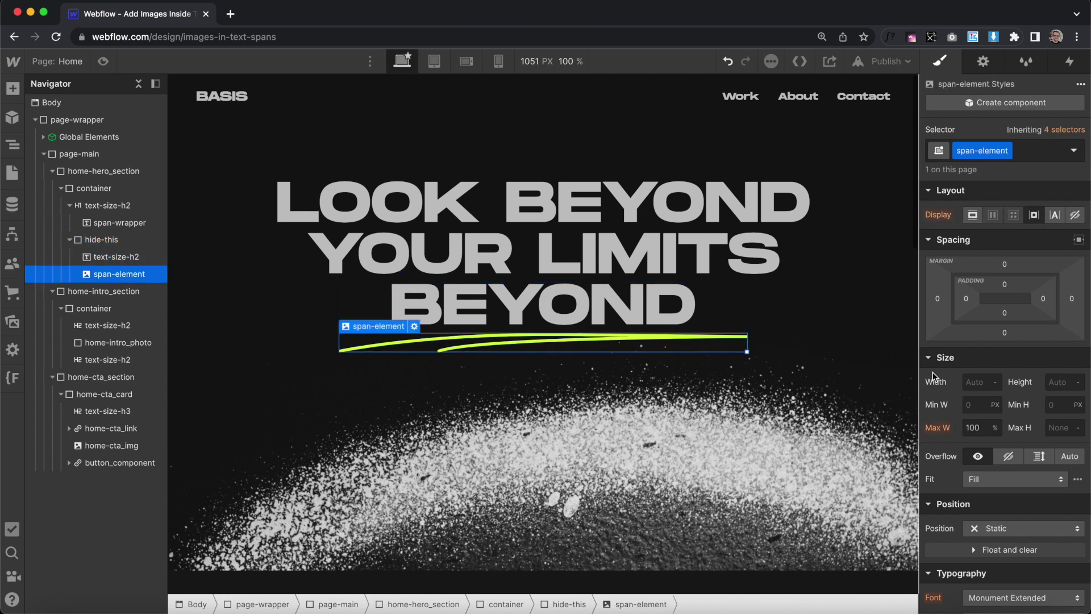
left_click(1043, 152)
type("is-1")
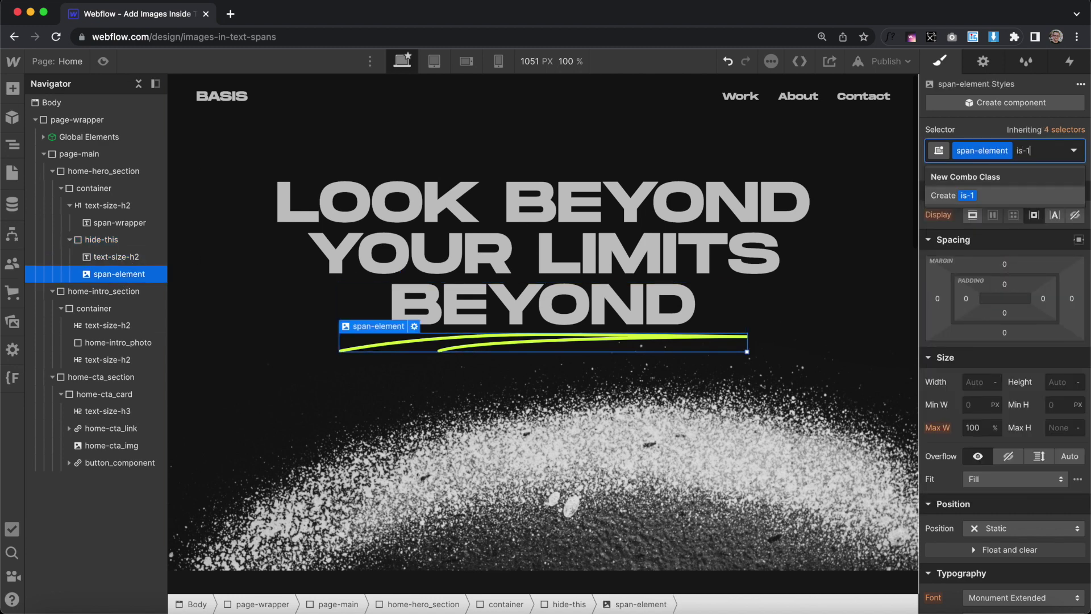
key("Return")
Set the underline image's position to Absolute with the bottom preset, using 0% left, right and bottom offsets
scroll(1027, 384, "down", 3)
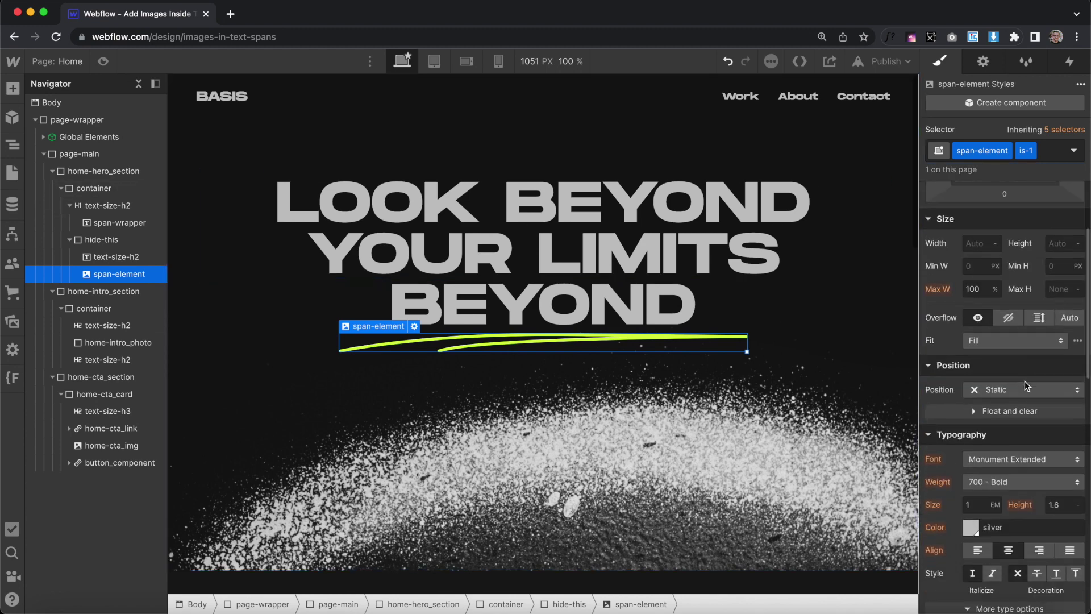
left_click(1002, 389)
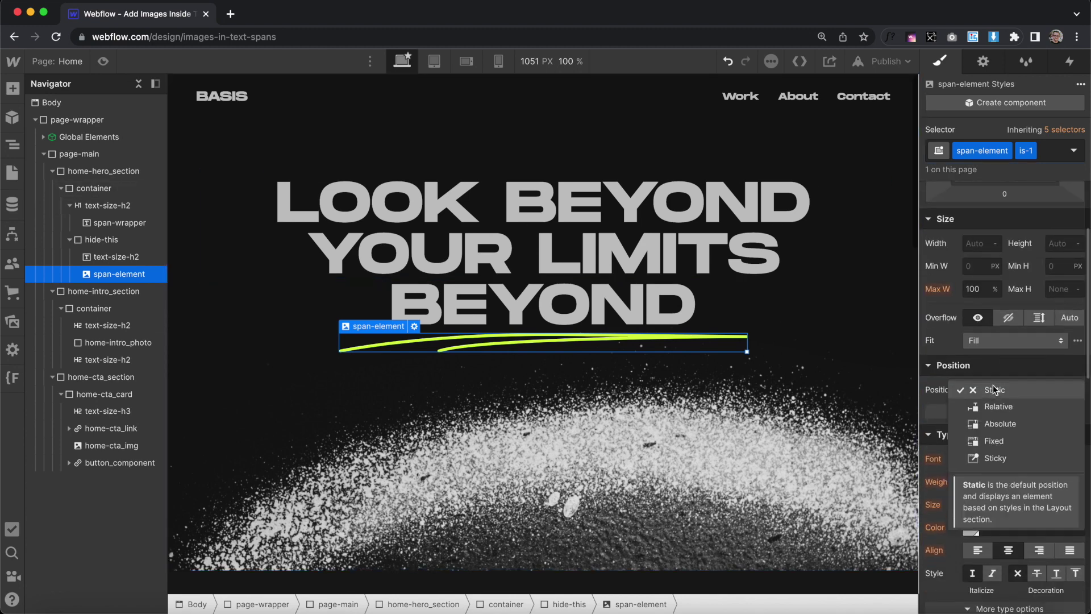
left_click(1007, 431)
left_click(1052, 409)
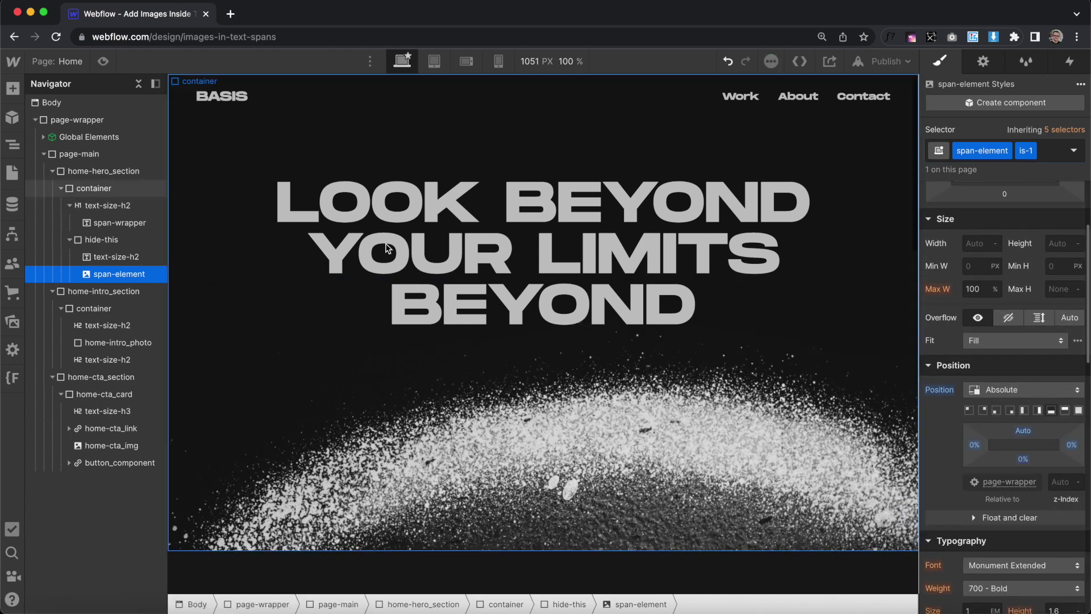
Set the hide-this div's position to Relative
left_click(142, 243)
left_click(1034, 388)
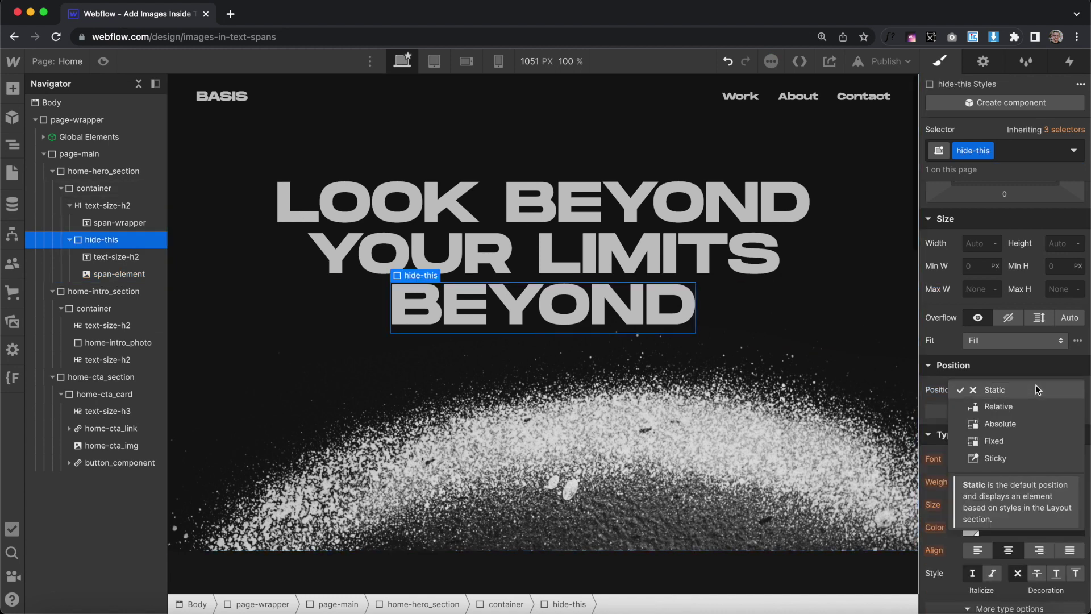
left_click(1009, 409)
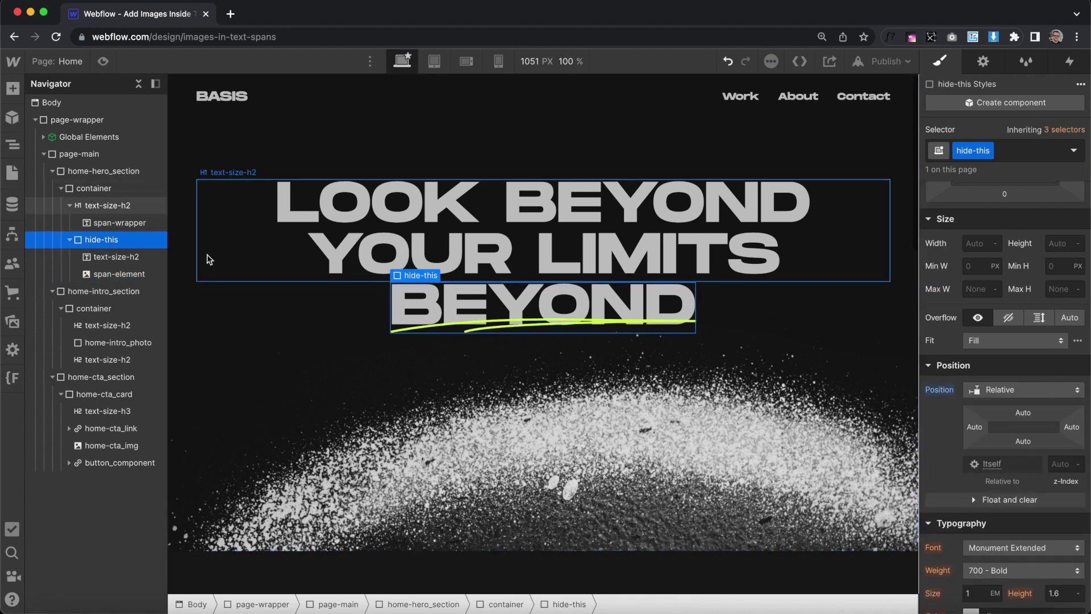
Set the underline image's width to 110% and its maximum width to None
left_click(127, 275)
scroll(982, 316, "up", 2)
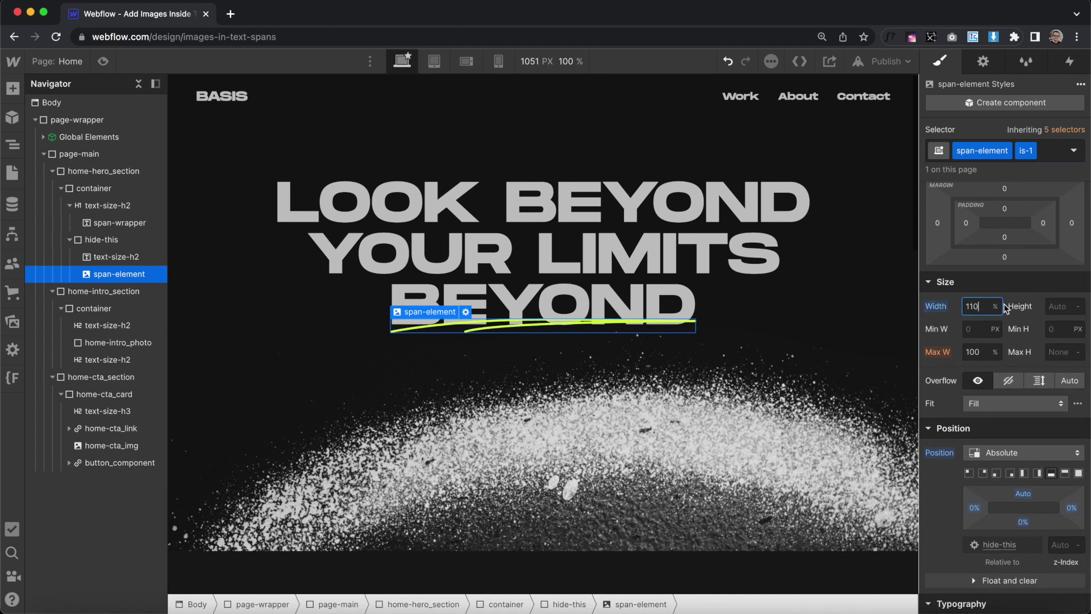
left_click(996, 352)
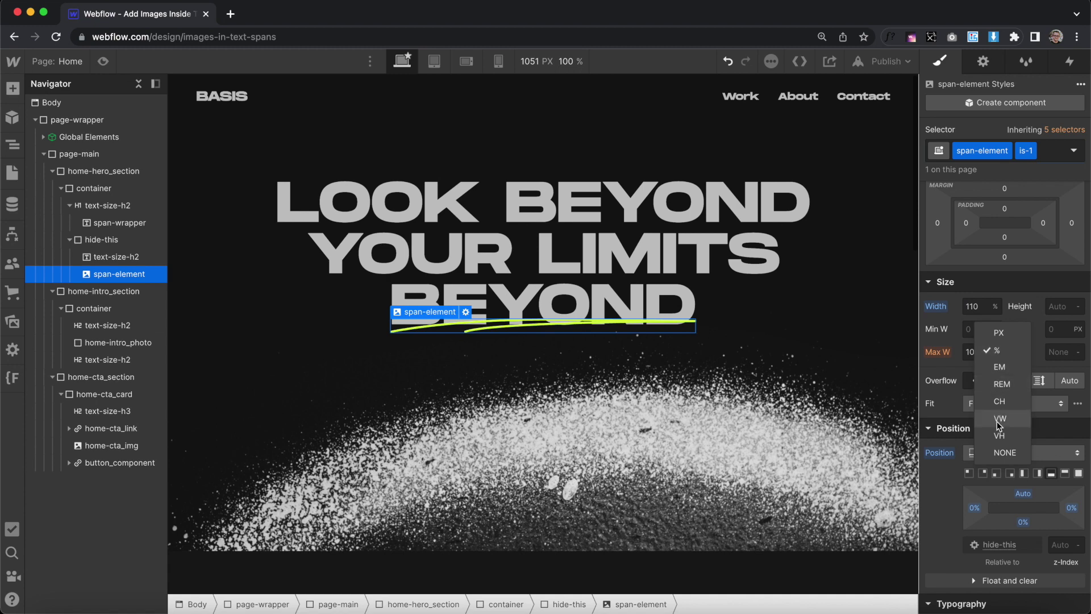
left_click(996, 452)
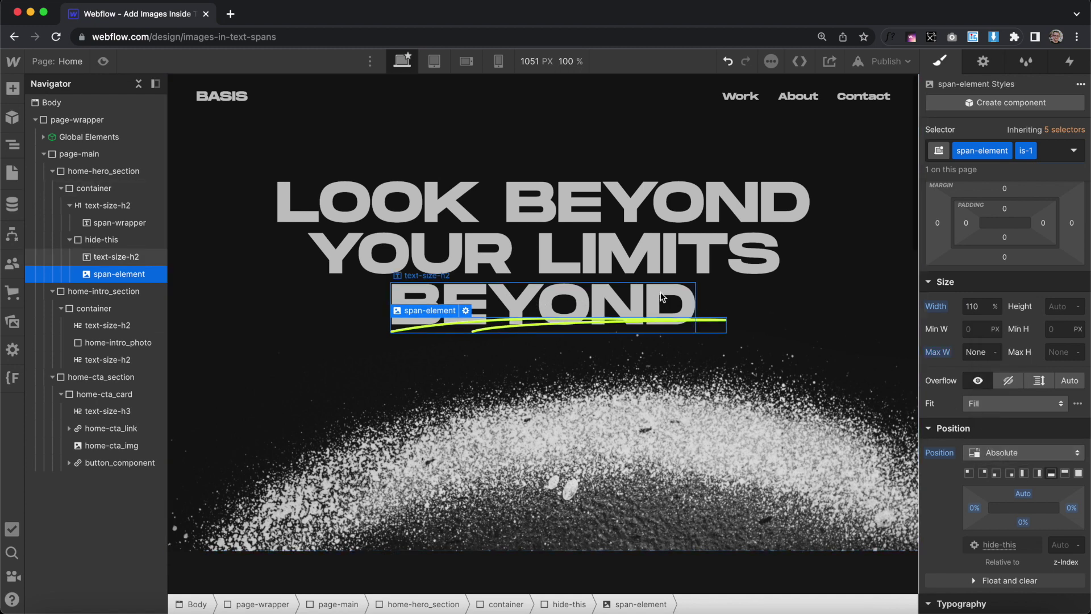
Add a Move transform to the underline image with X at -6% and Y at 40%
scroll(1004, 372, "down", 15)
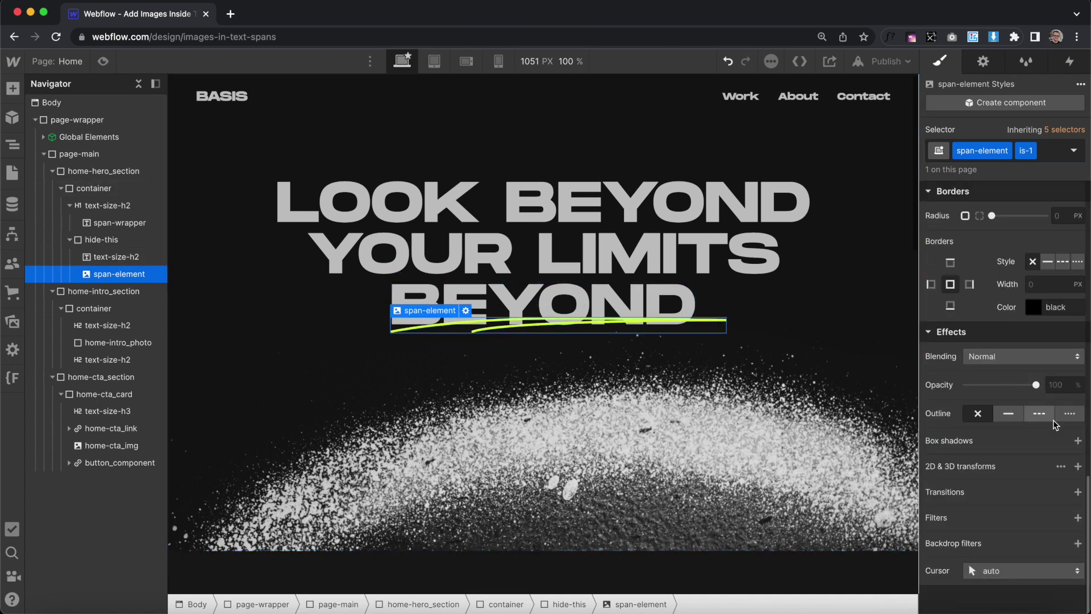
left_click(1077, 466)
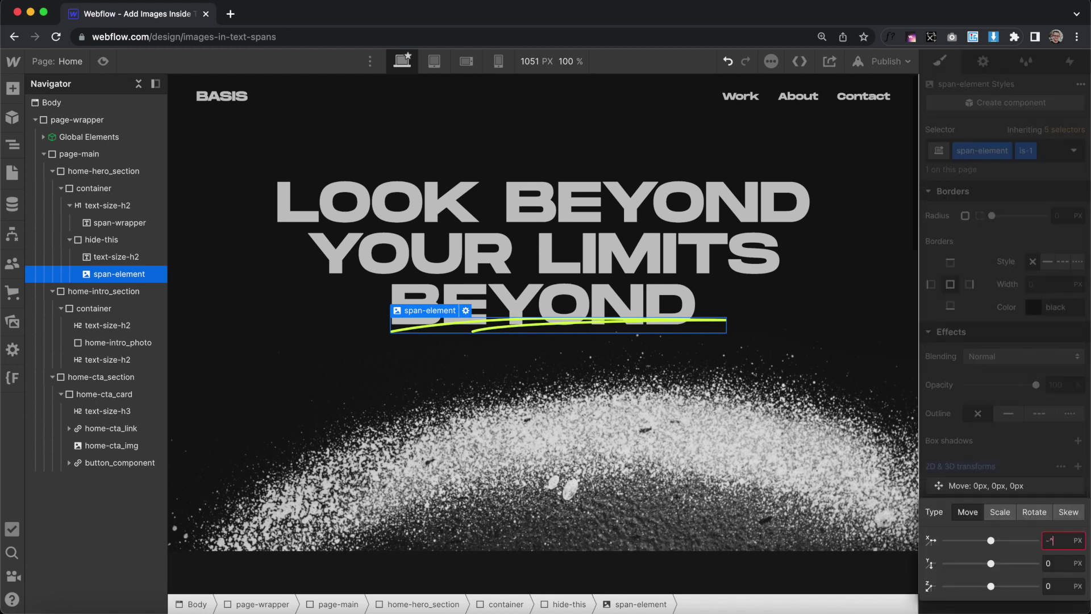
type("-6%")
key("Return")
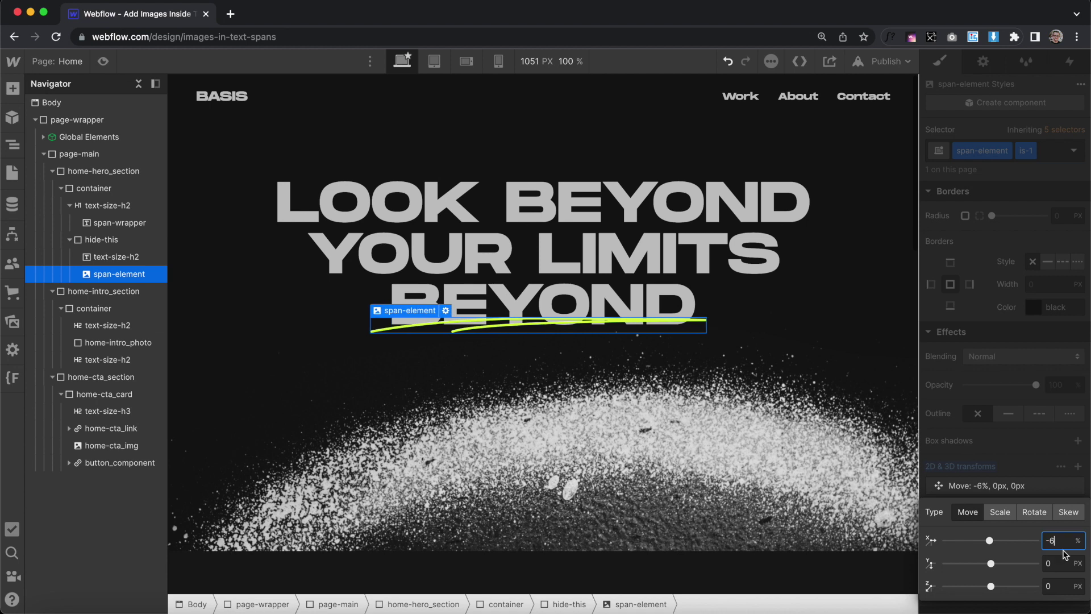
type("40%")
key("Return")
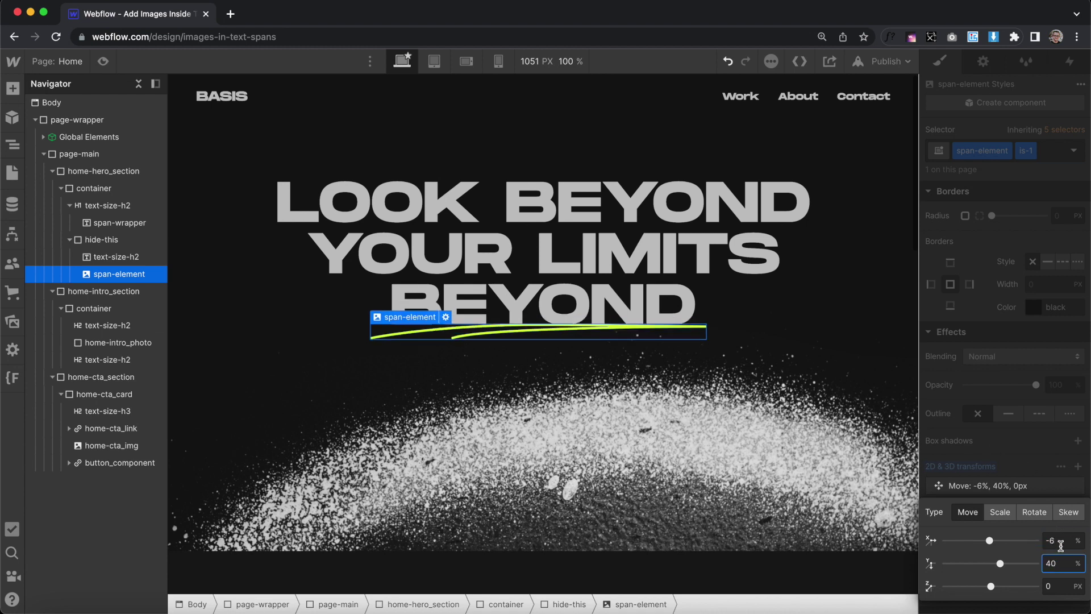
key("Escape")
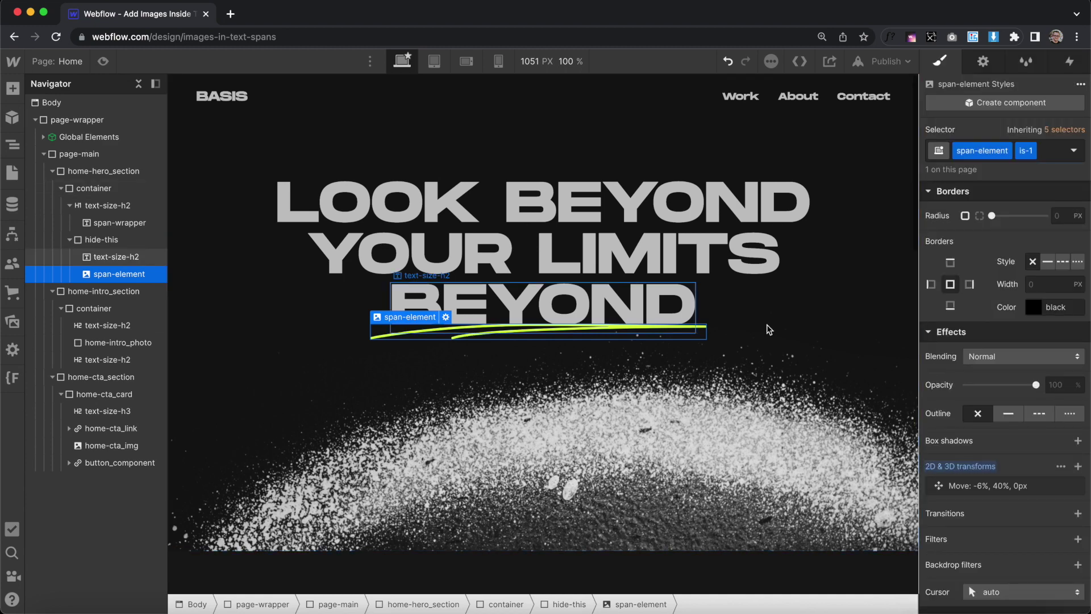
Test the underline's scaling by extending the word to "BEYONDSSSS", shortening it to "BEY" and restoring "BEYOND"
scroll(982, 374, "up", 10)
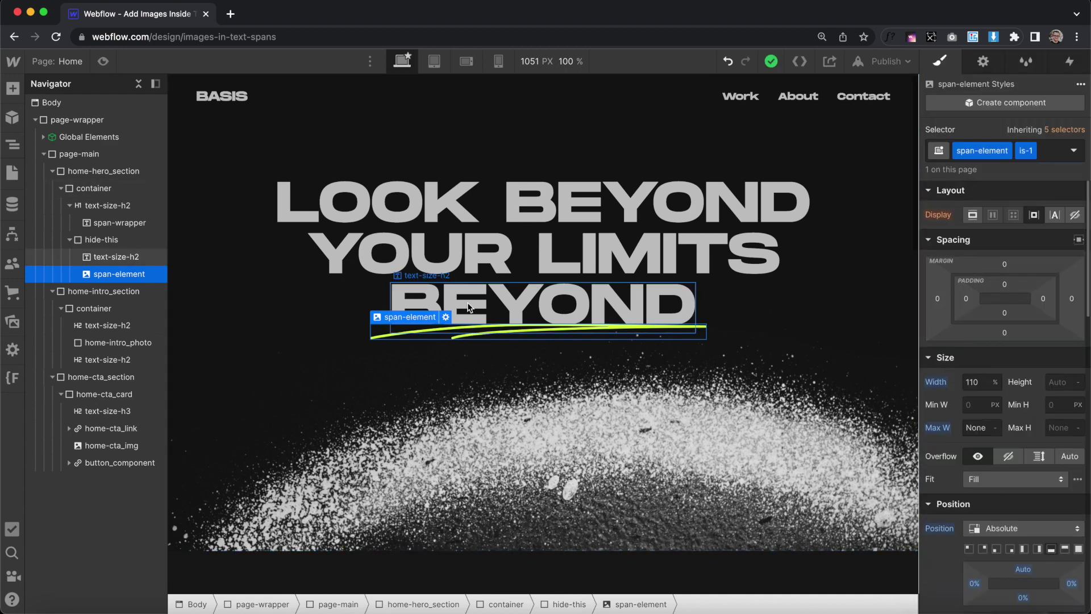
left_click(657, 295)
double_click(657, 295)
type("SSSS")
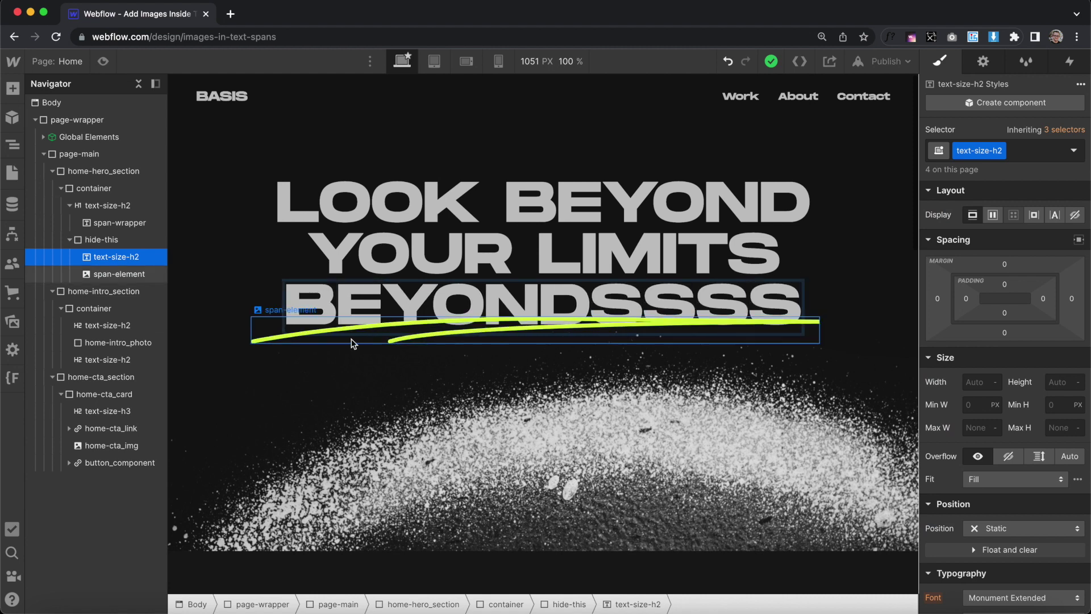
key("BackSpace")
key("BackSpace")
key("BackSpace")
key("BackSpace")
key("BackSpace")
key("BackSpace")
key("BackSpace")
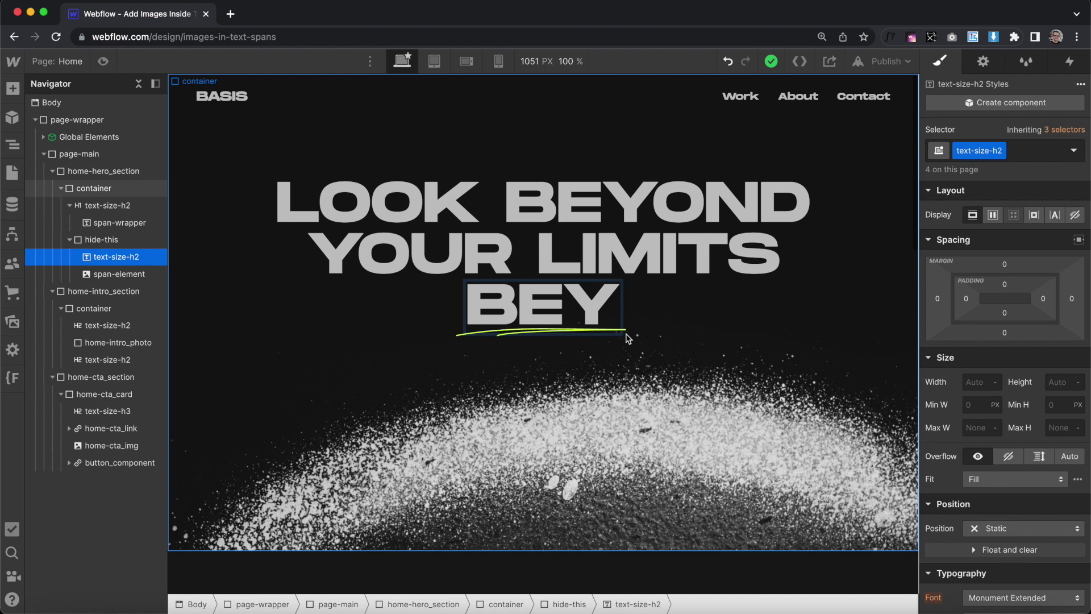
type("OND")
key("Escape")
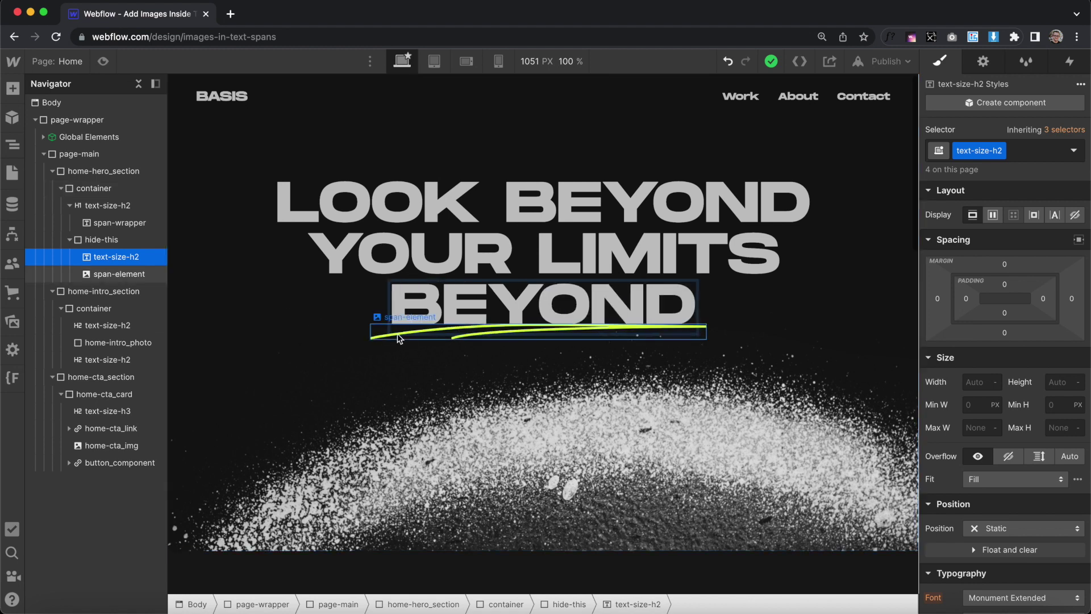
left_click(401, 341)
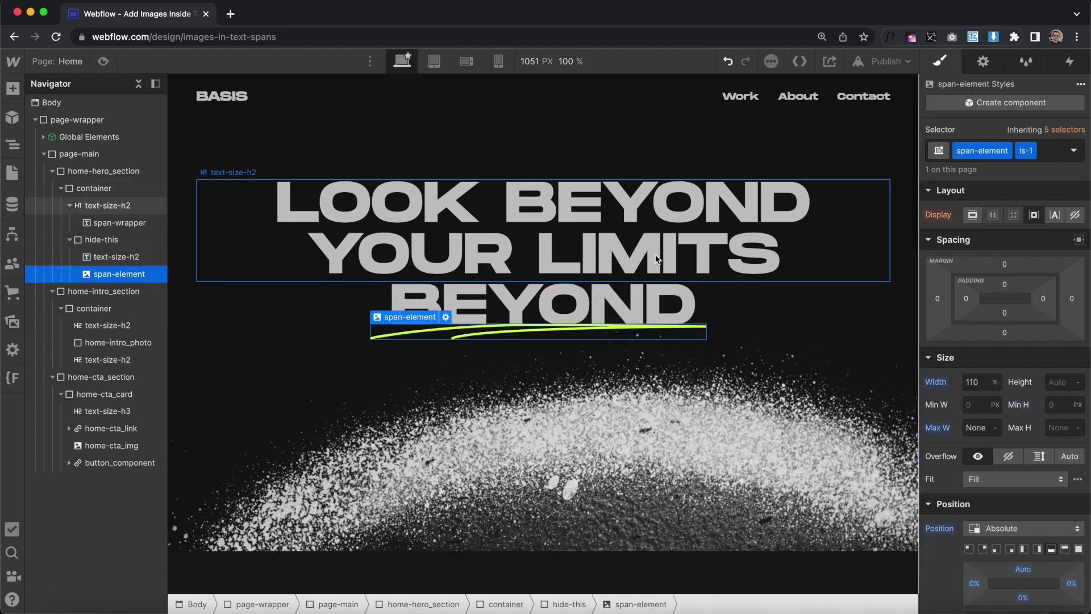
left_click(545, 206)
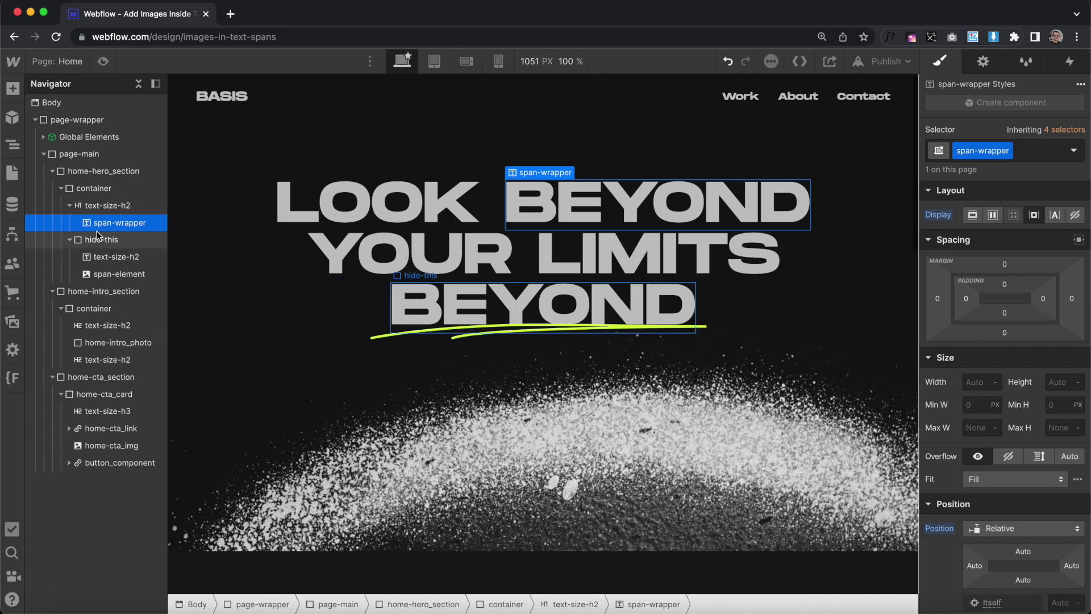
left_click(443, 310)
Copy the hide-this div and paste it after the "Reach for the sky" heading in the intro section
left_click(102, 239)
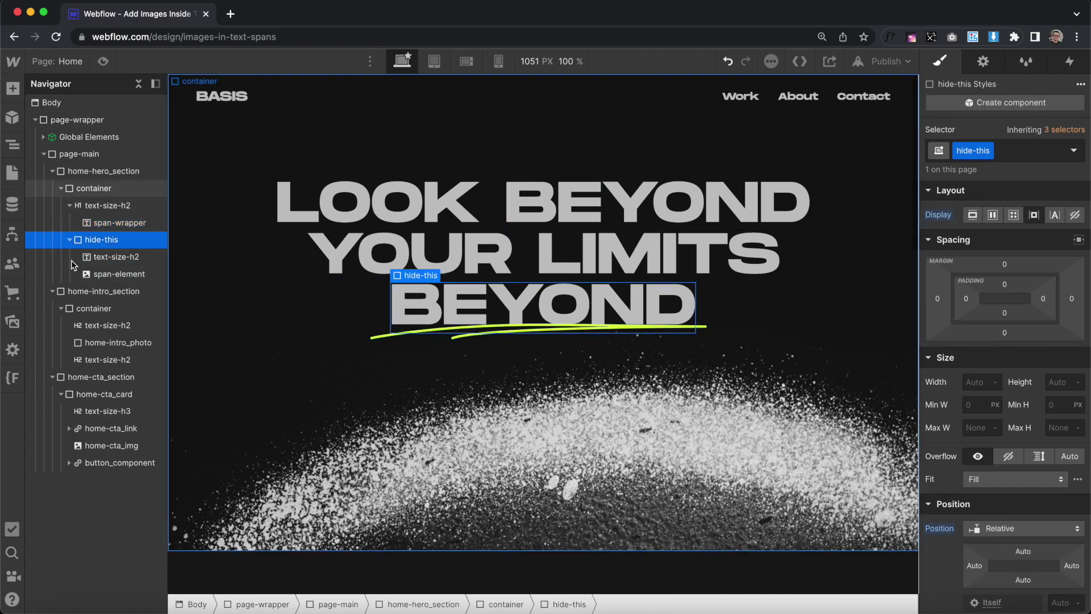
scroll(244, 253, "down", 7)
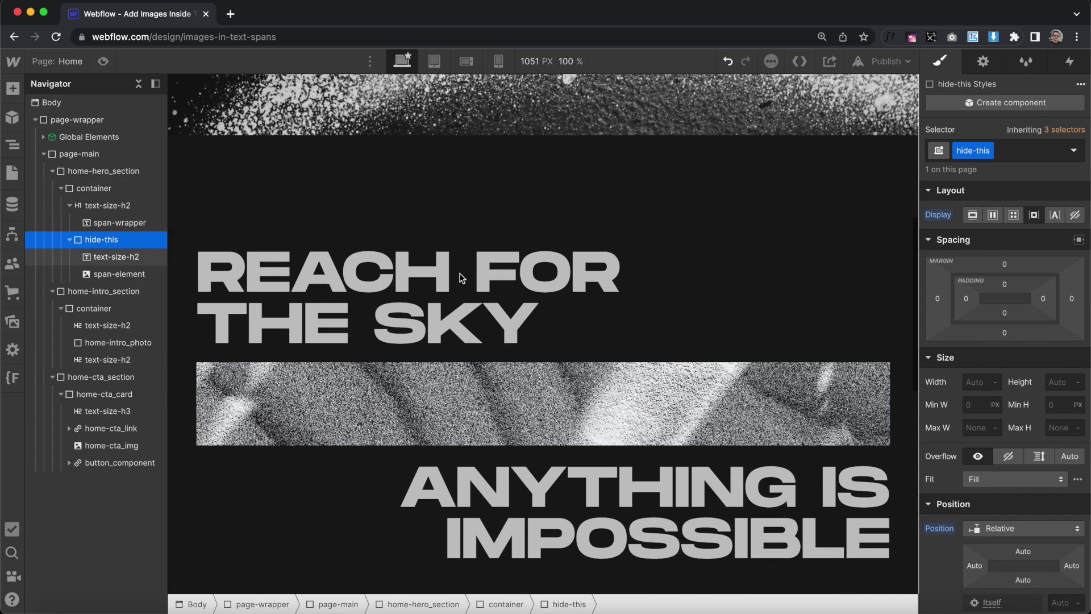
left_click(271, 264)
key("ctrl+v")
Wrap the word SKY in the intro heading in a text span and apply the existing class span-wrapper
scroll(421, 304, "down", 1)
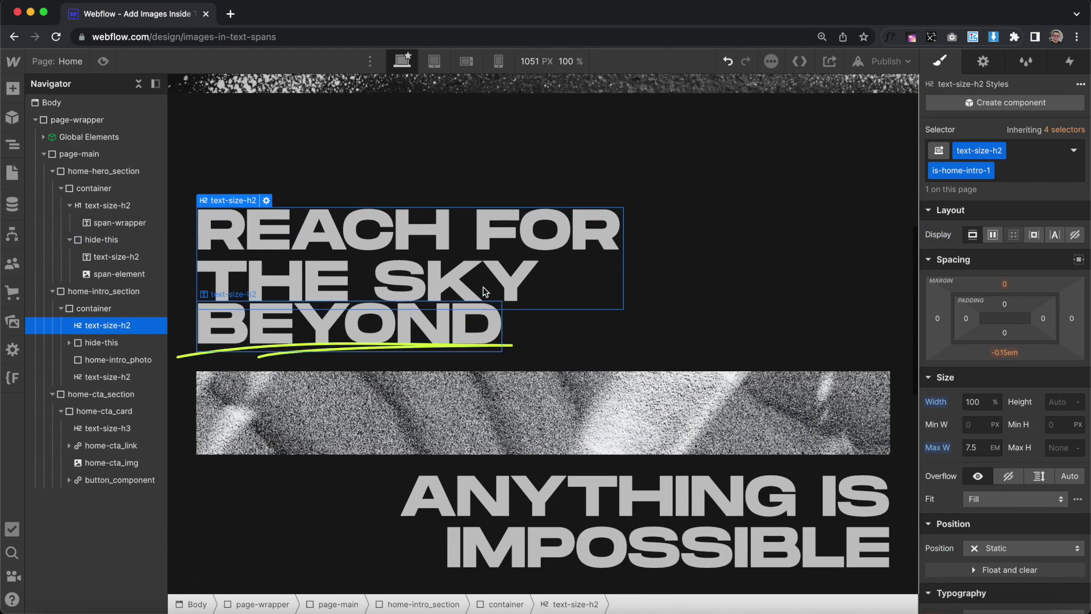
double_click(519, 281)
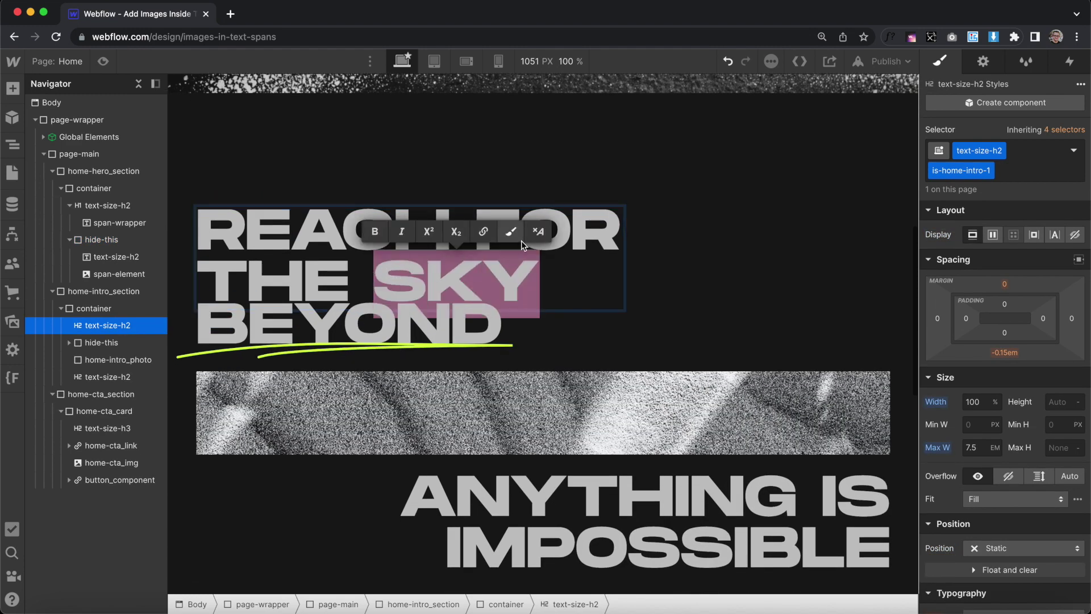
left_click(510, 233)
left_click(973, 147)
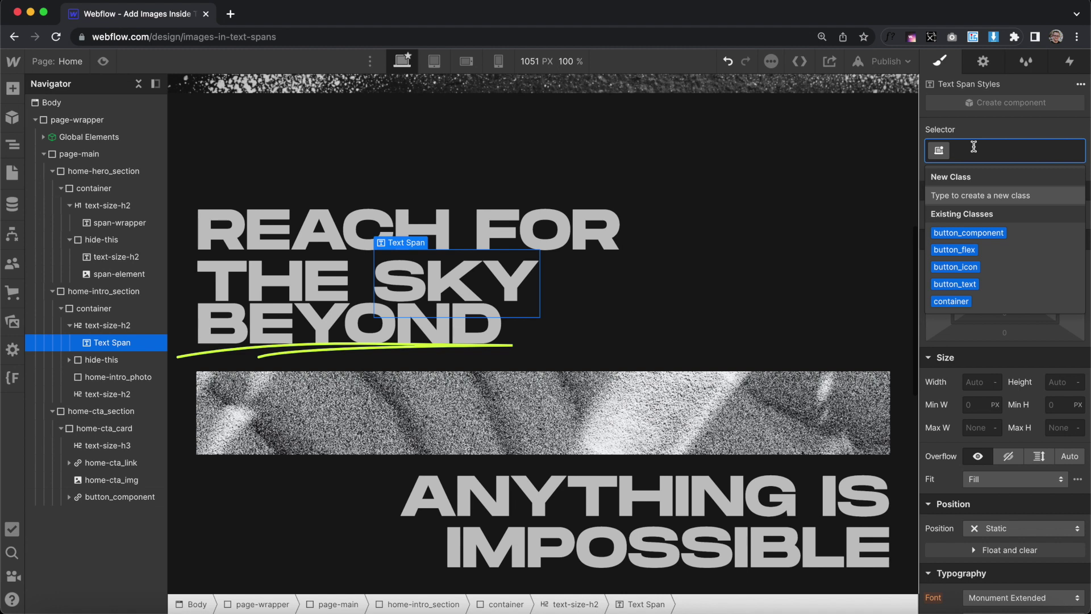
type("span")
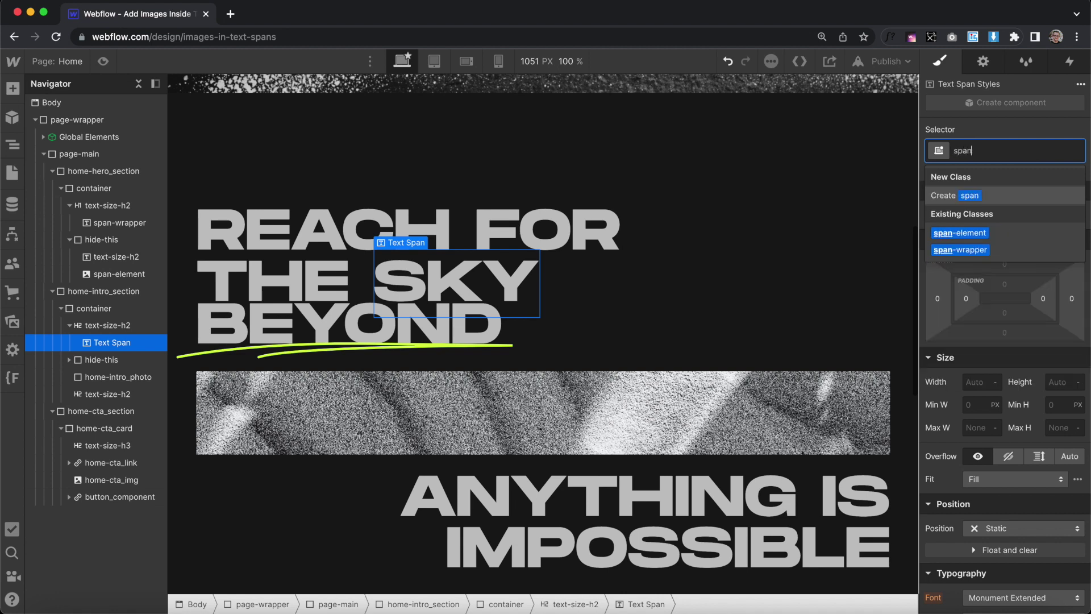
left_click(966, 250)
Replace the text in the pasted hide-this div's text block with "SKY"
left_click(396, 320)
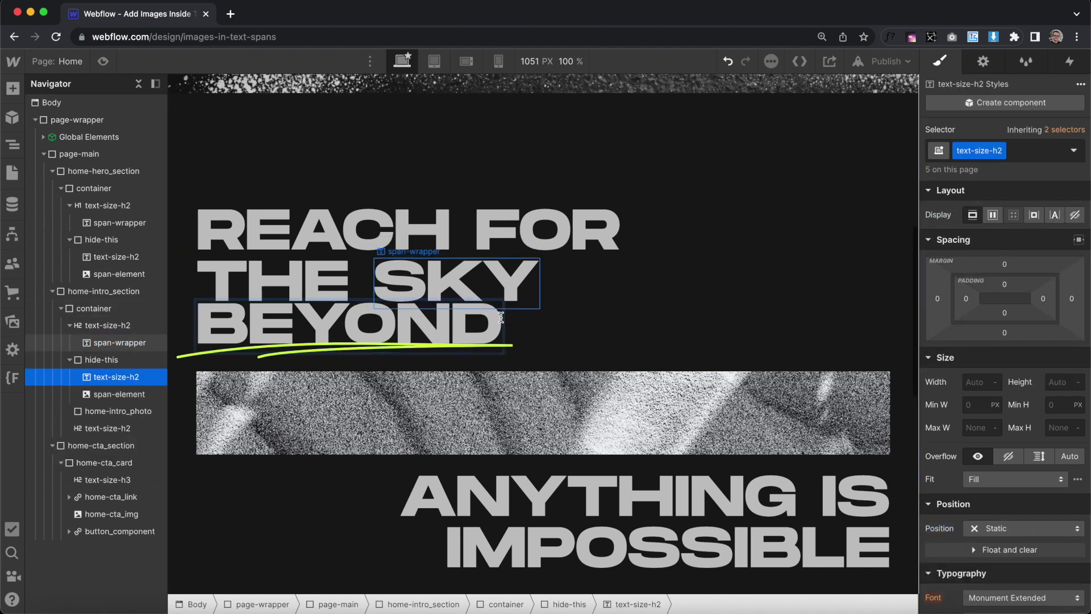
double_click(497, 317)
type("SKY")
key("Escape")
Replace the underline image below the copied SKY text with the svg2.svg asset
left_click(307, 390)
left_click(300, 350)
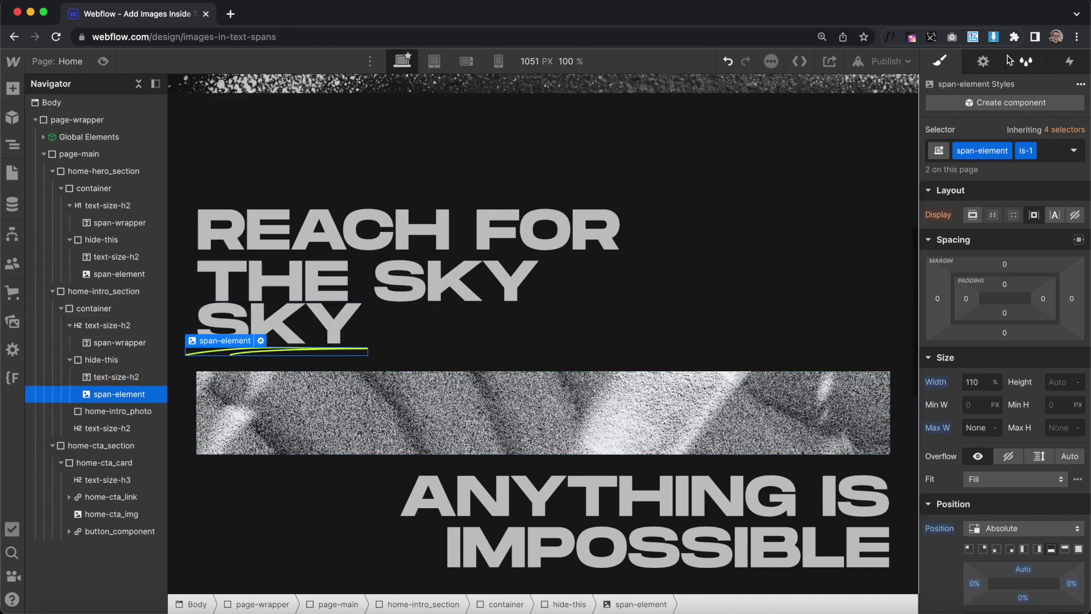
left_click(983, 61)
left_click(1008, 284)
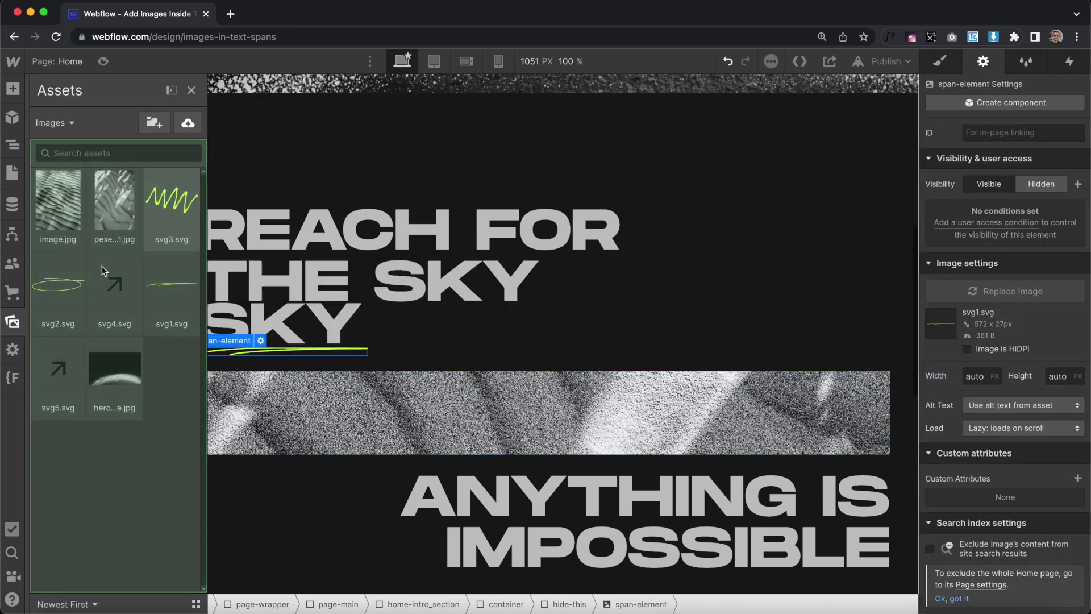
left_click(58, 284)
Duplicate the circle image's is-1 combo class as is-2 and set its width to 120%
left_click(943, 62)
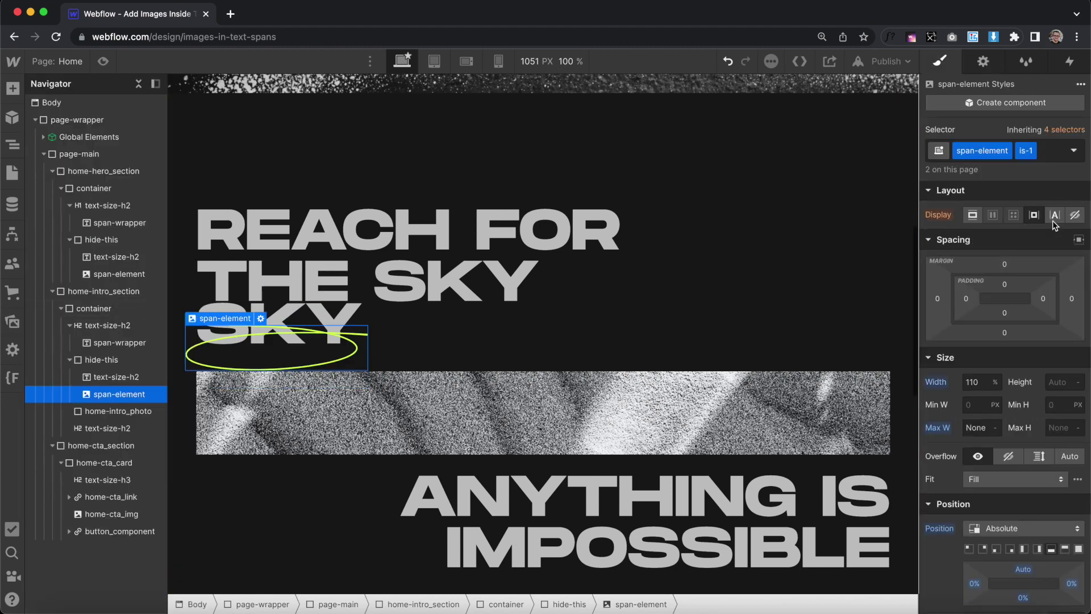
left_click(1032, 150)
left_click(1029, 188)
type("is-")
left_click(972, 382)
type("120")
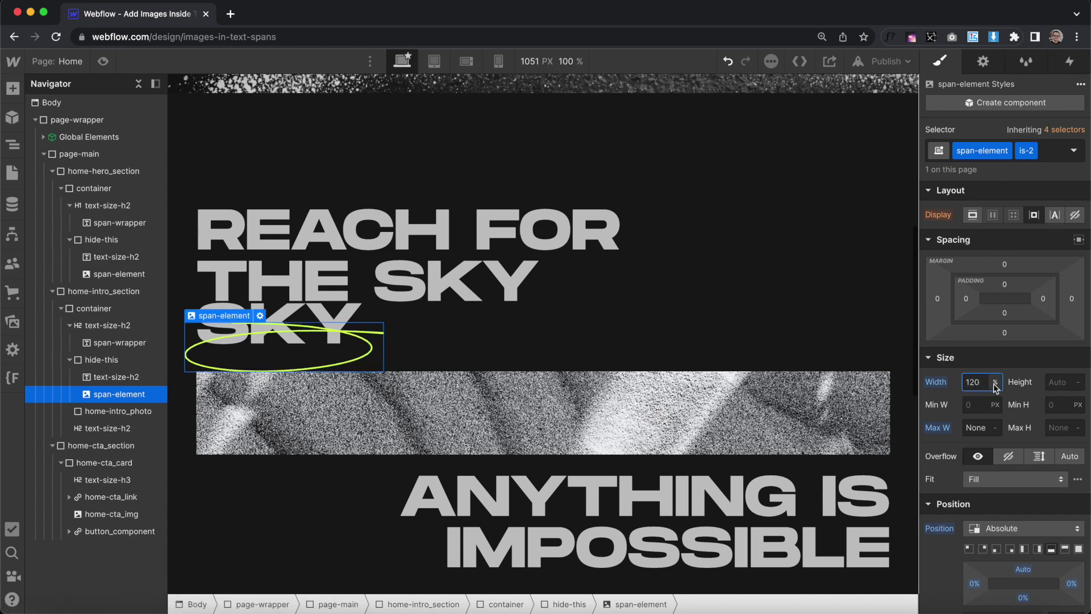
Change the circle image's Move transform to X -7% and Y -14%
scroll(1051, 446, "down", 8)
left_click(993, 464)
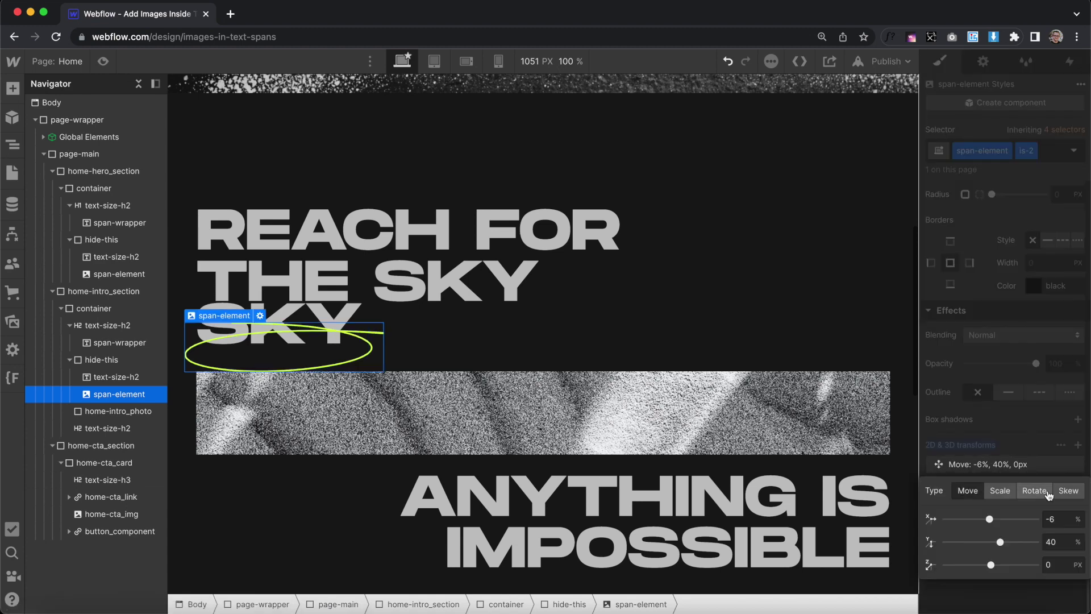
type("-7")
key("Tab")
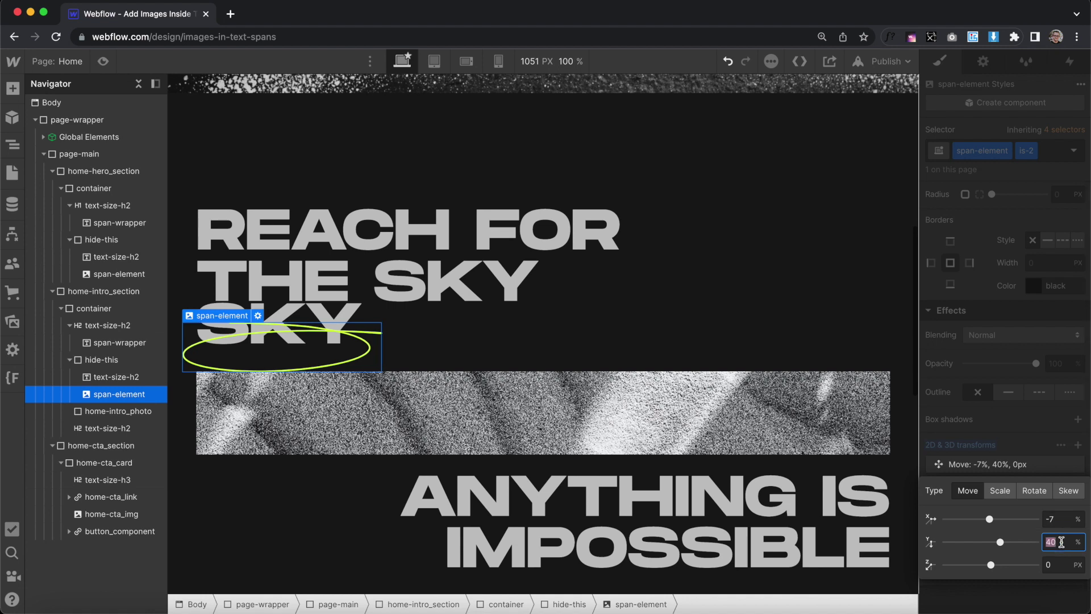
type("-10")
key("Down")
key("Down")
key("Down")
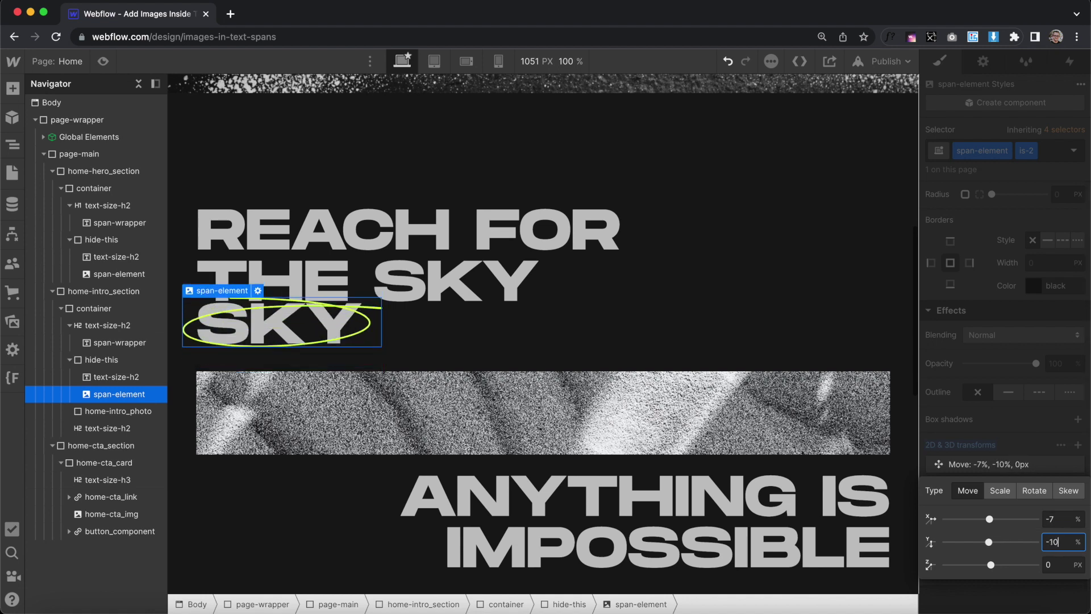
key("Down")
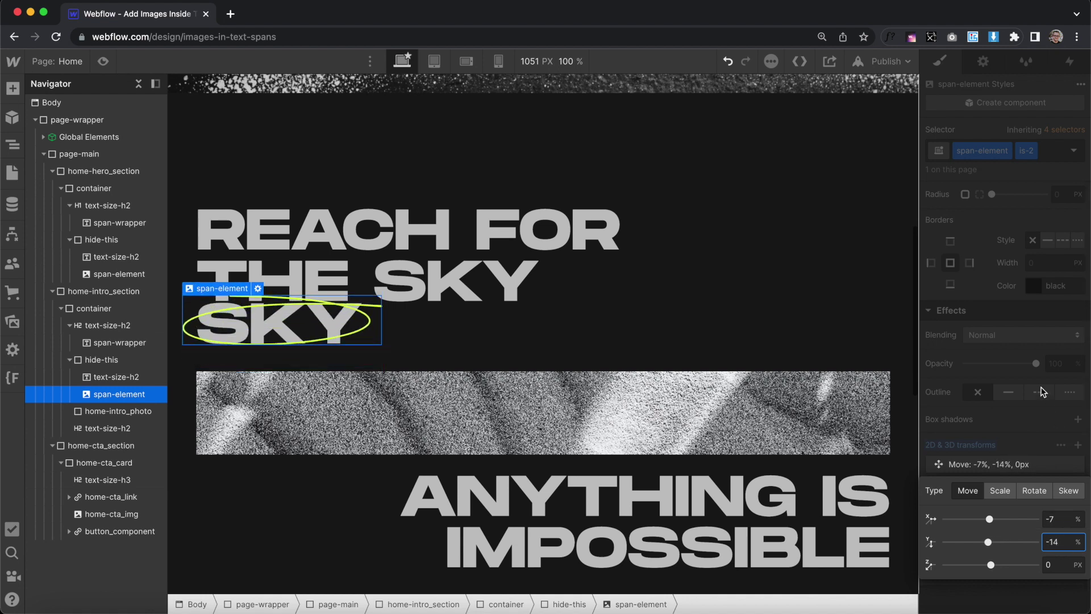
Copy the hide-this div containing the circled SKY and paste it after the ANYTHING IS IMPOSSIBLE heading
left_click(77, 360)
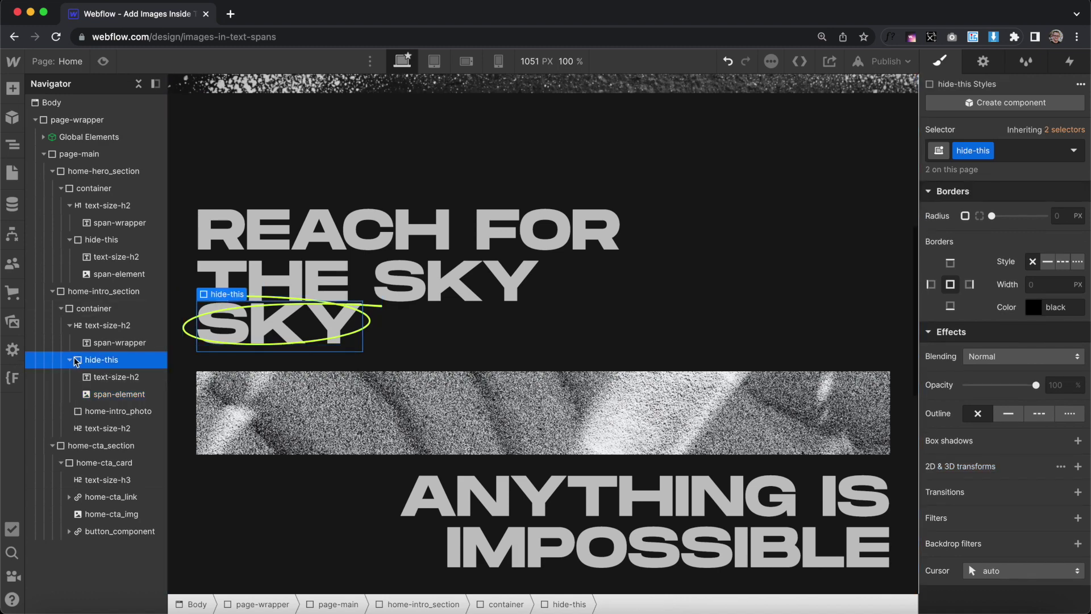
scroll(508, 390, "down", 3)
left_click(507, 390)
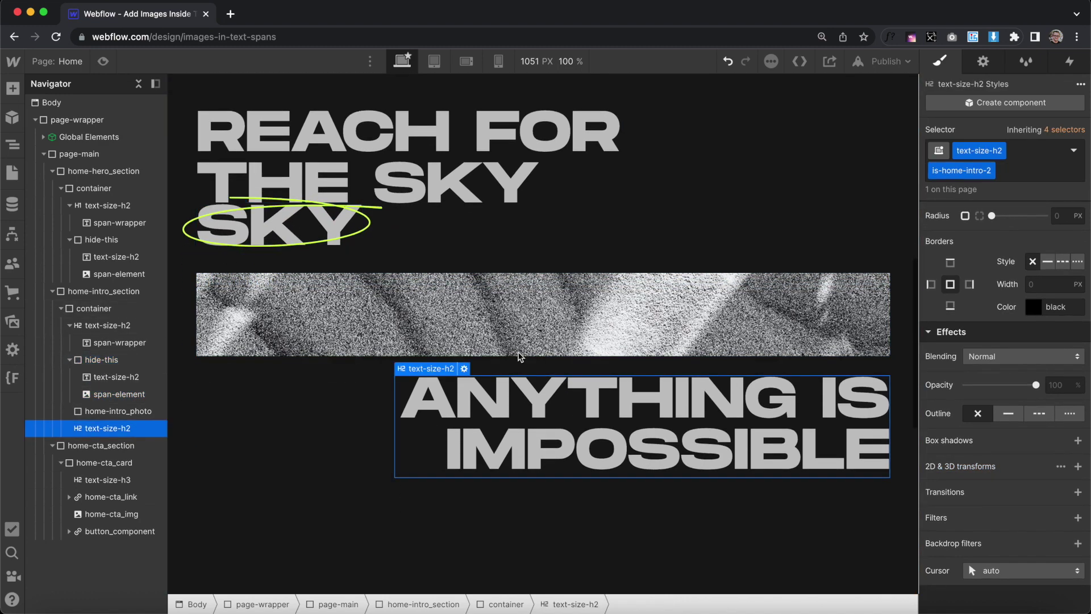
key("cmd+v")
scroll(650, 431, "down", 1)
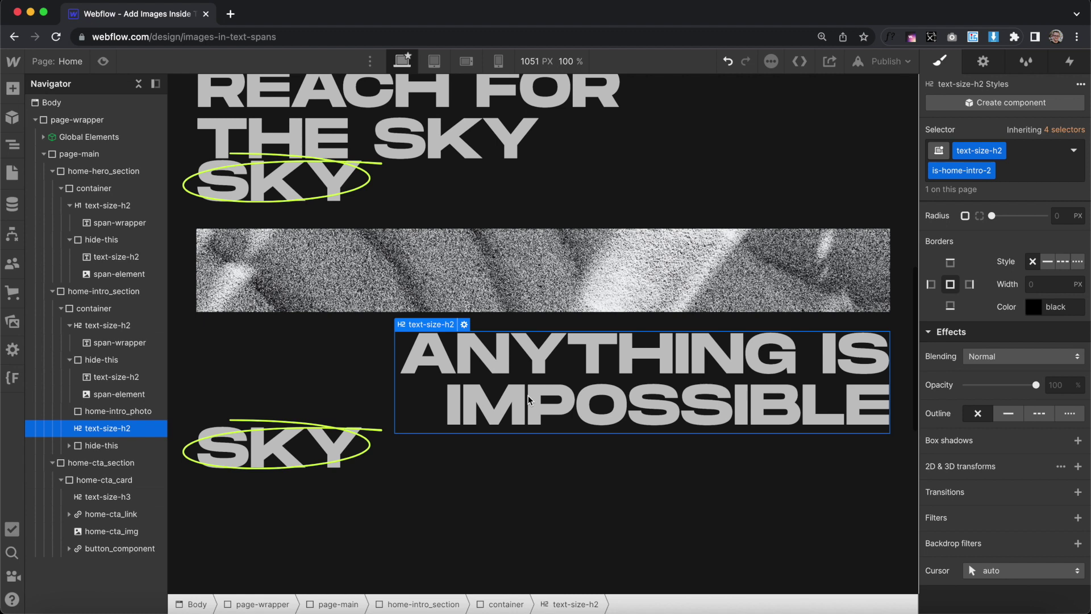
Wrap the letters IM of IMPOSSIBLE in a text span and give it the span-wrapper class
left_click_drag(525, 396, 446, 400)
left_click(568, 355)
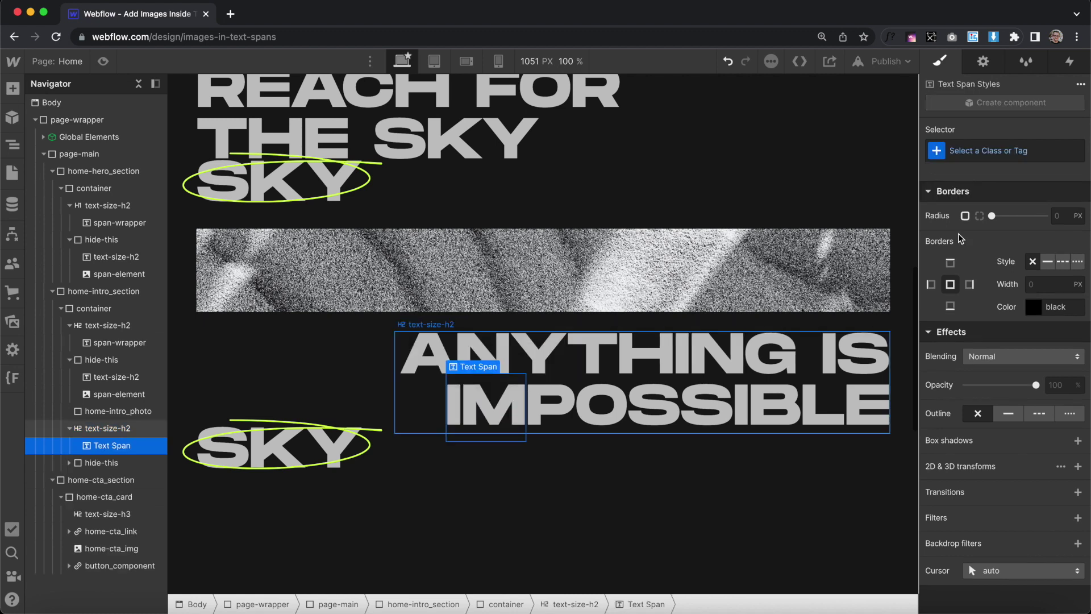
left_click(985, 145)
type("span-")
left_click(934, 251)
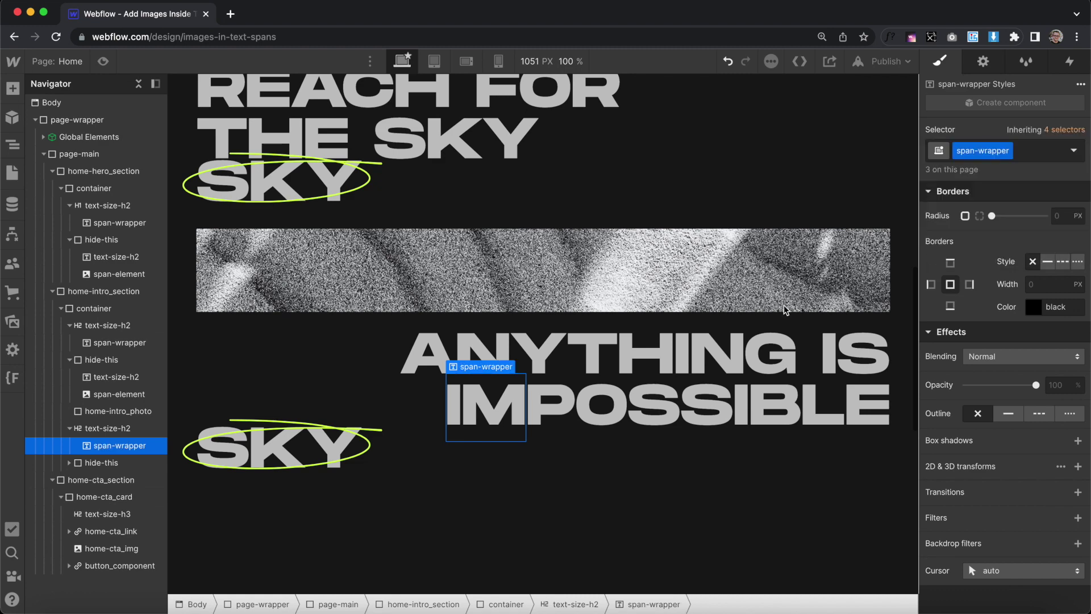
Replace the text in the newly pasted hide-this div's text block with "IM"
double_click(358, 468)
double_click(347, 476)
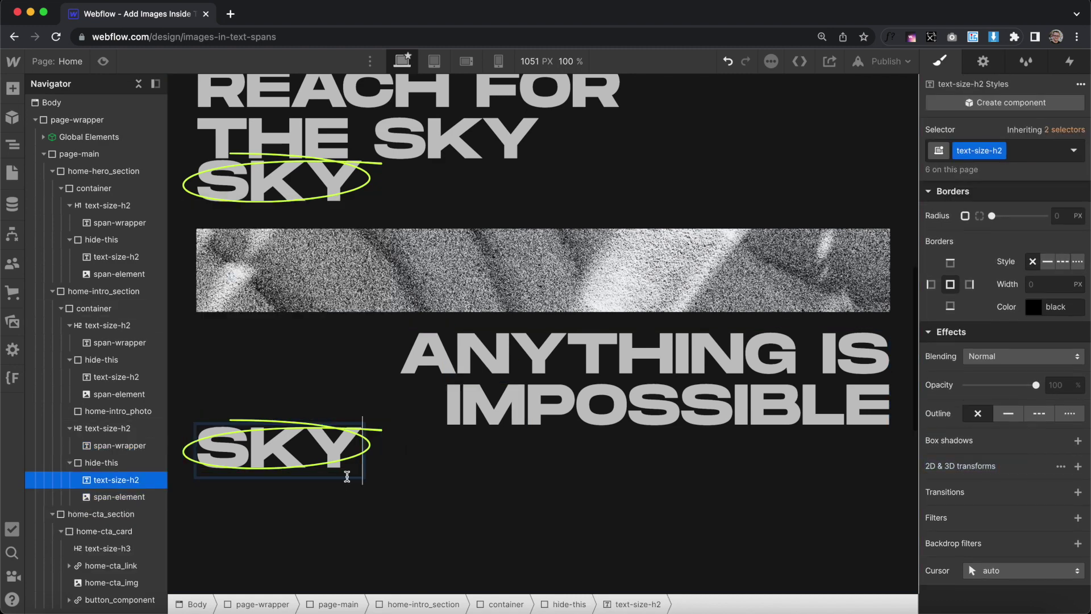
double_click(351, 476)
type("IM")
key("Escape")
Replace the circle image over the copied IM text with the svg3.svg asset
left_click(250, 462)
left_click(983, 61)
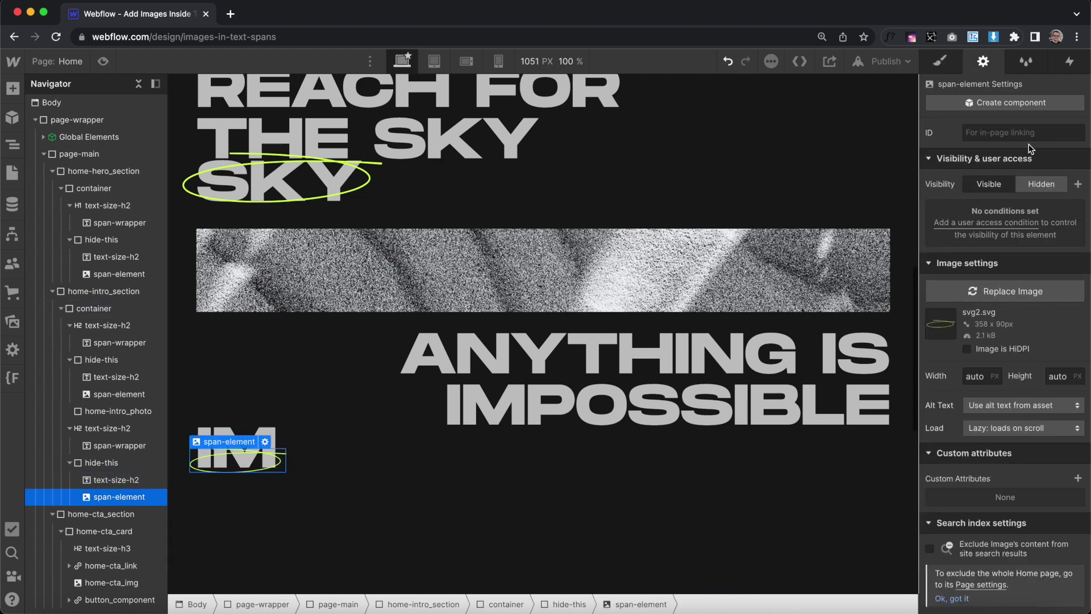
left_click(997, 294)
left_click(171, 195)
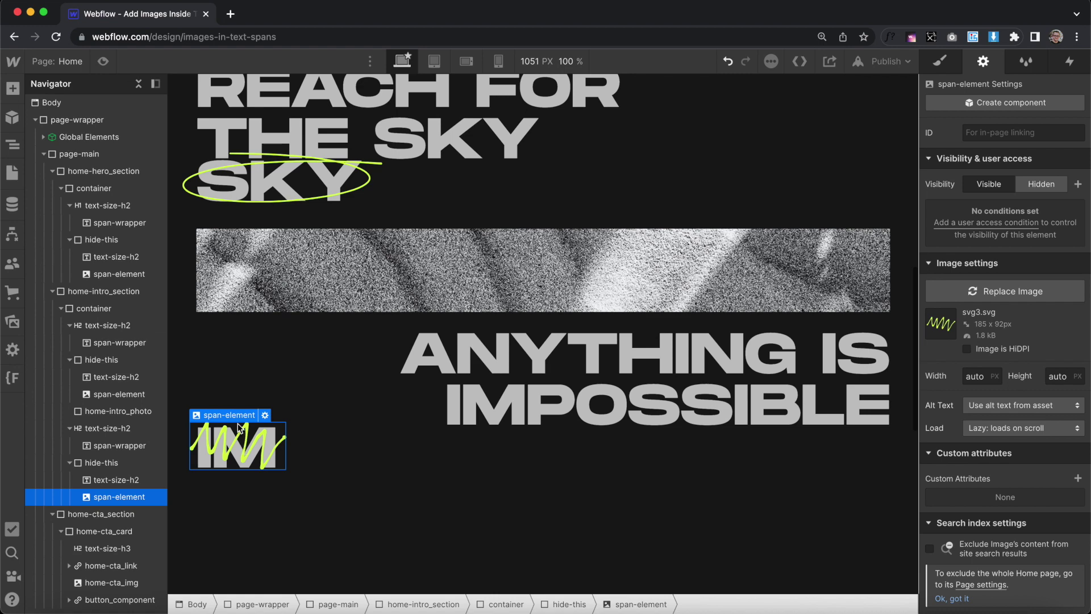
left_click(491, 394)
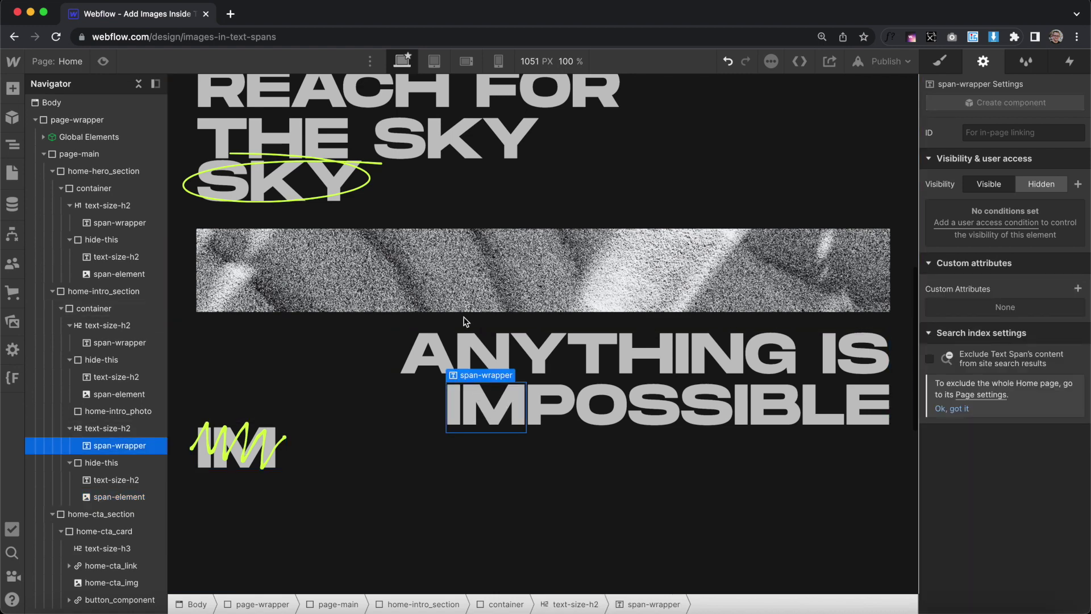
scroll(466, 321, "up", 3)
left_click(296, 281)
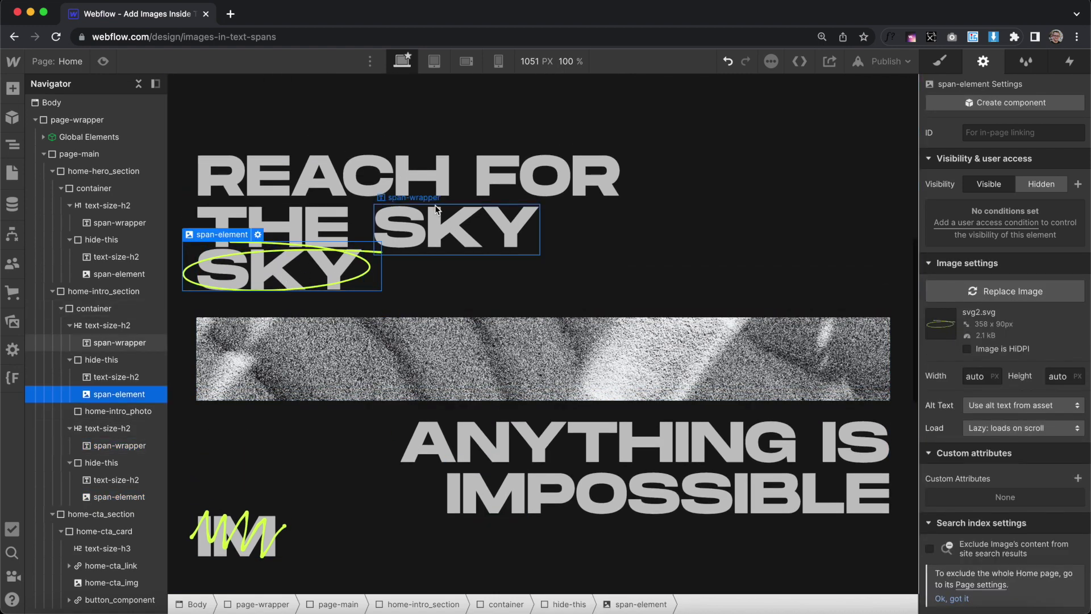
left_click(444, 222)
scroll(461, 332, "down", 4)
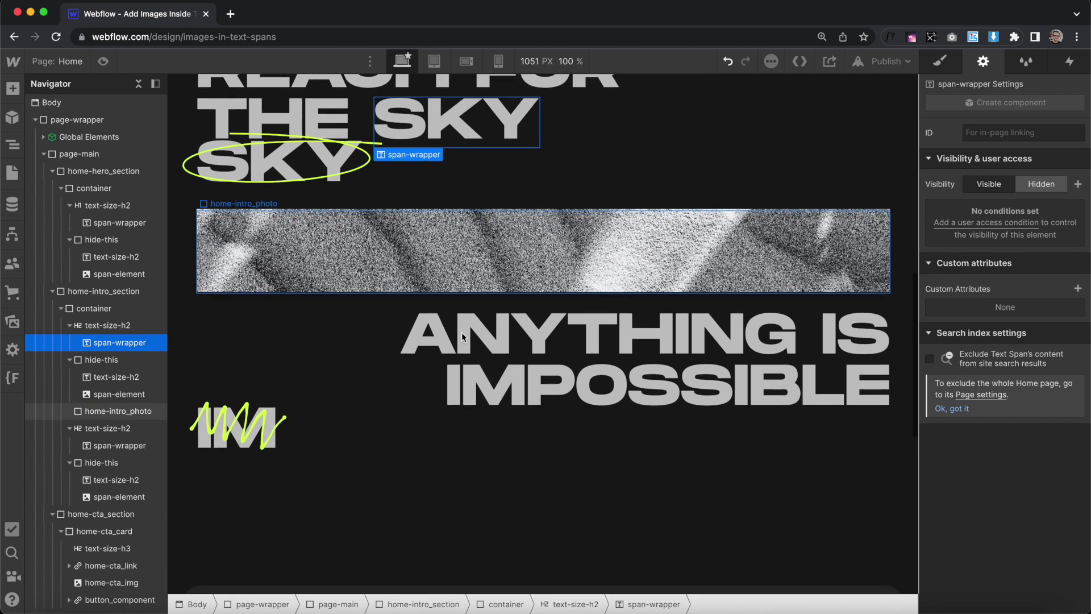
Set the display of the hide-this class to None, and select the span-wrapper around IM
left_click(244, 437)
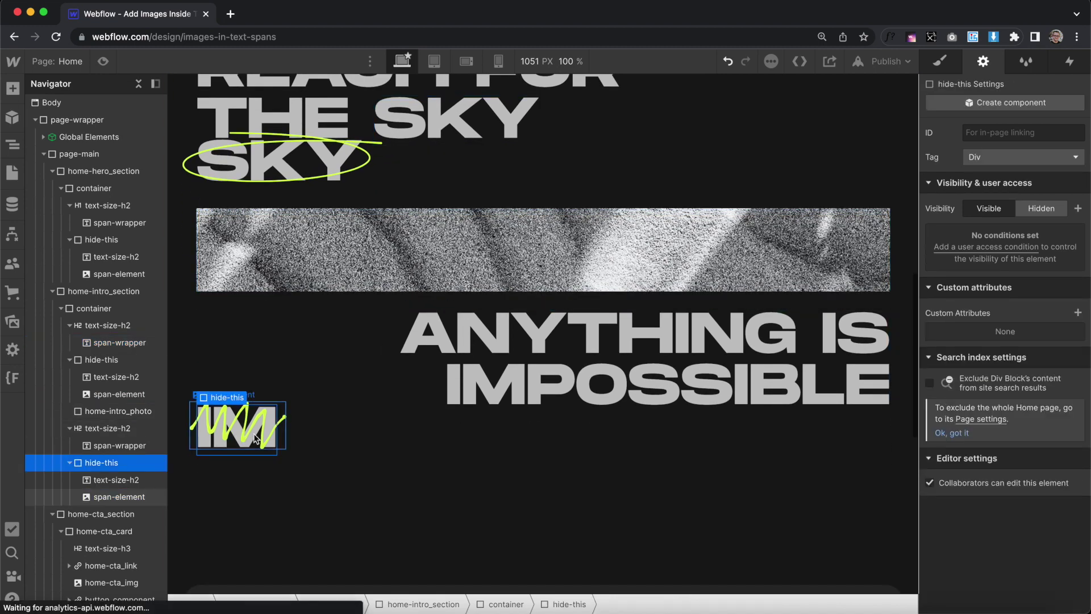
left_click(940, 61)
left_click(1075, 215)
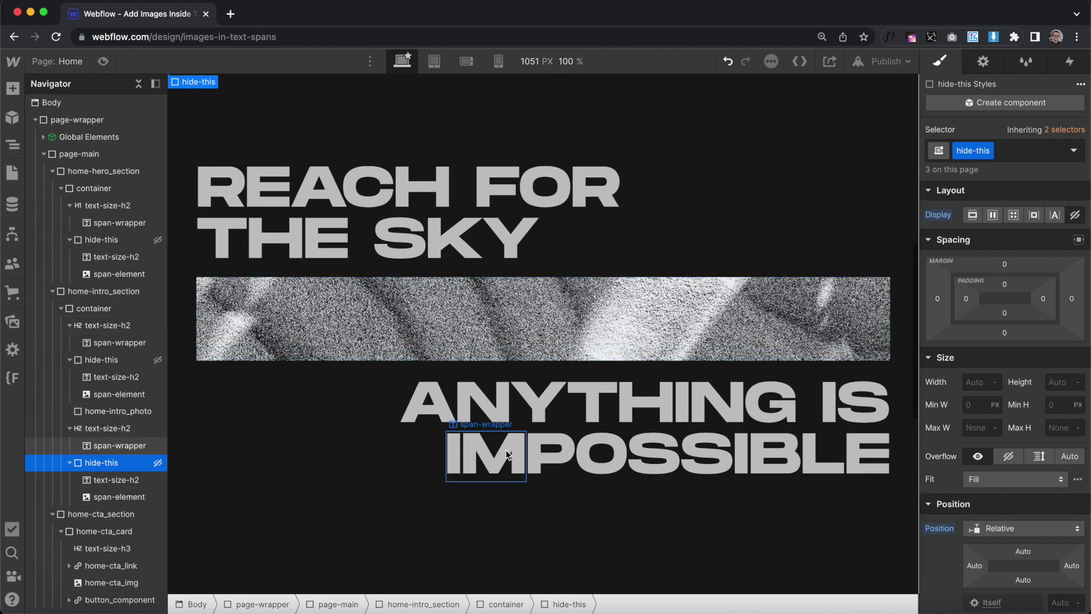
left_click(129, 496)
left_click(489, 458)
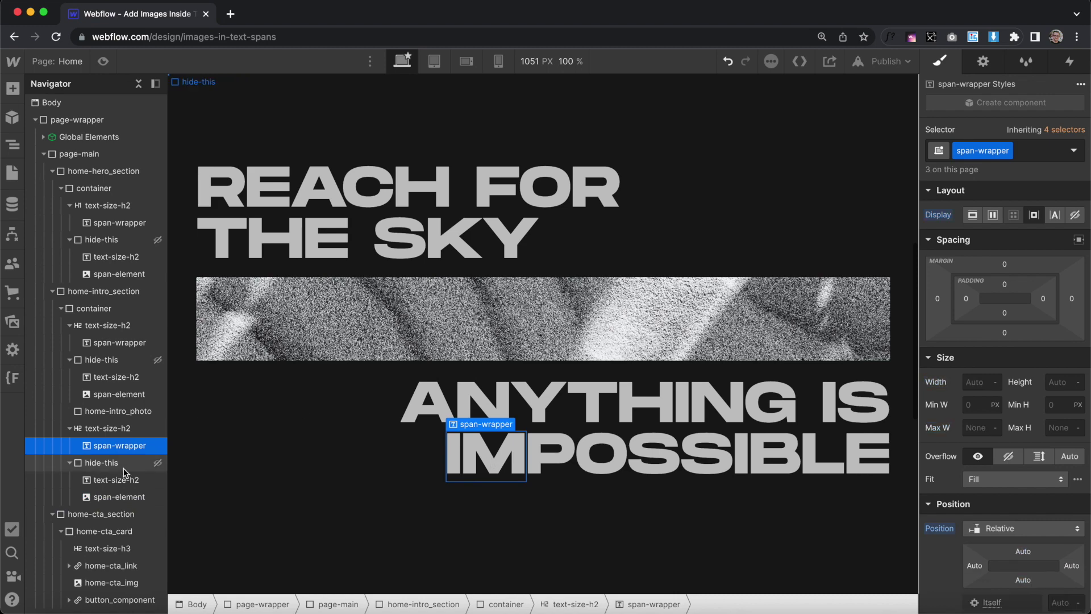
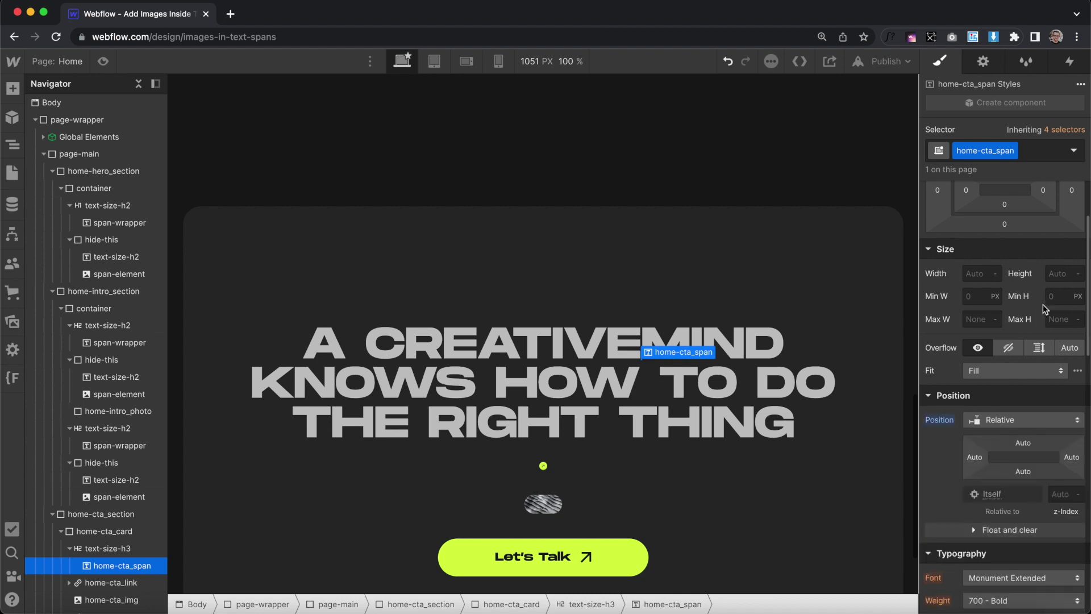
Set the home-cta_span text span between CREATIVE and MIND to 0.7em high and 0.8em wide
type("0.7")
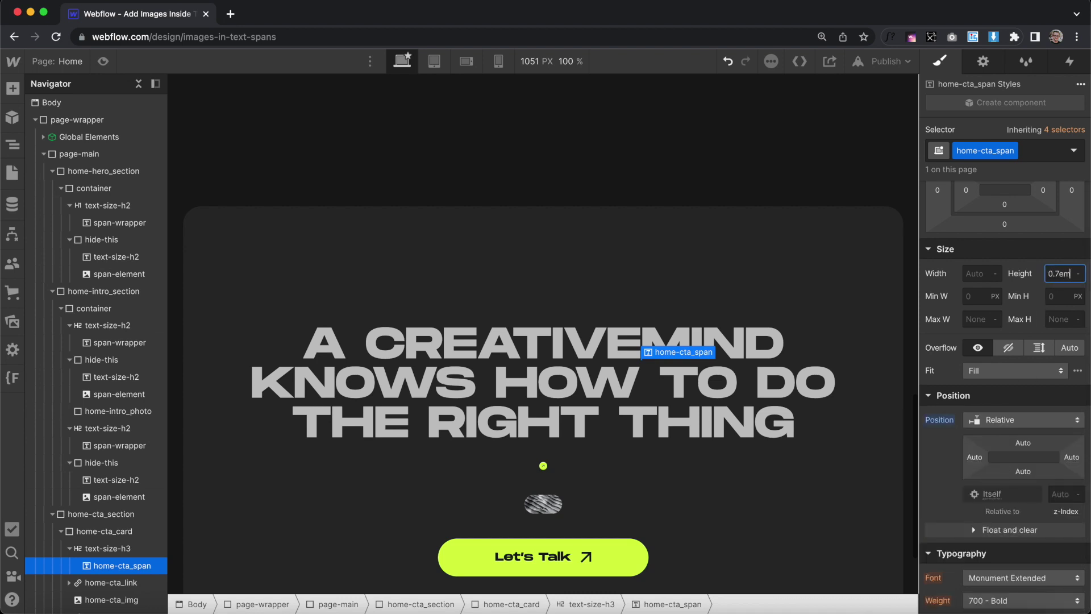
key("Return")
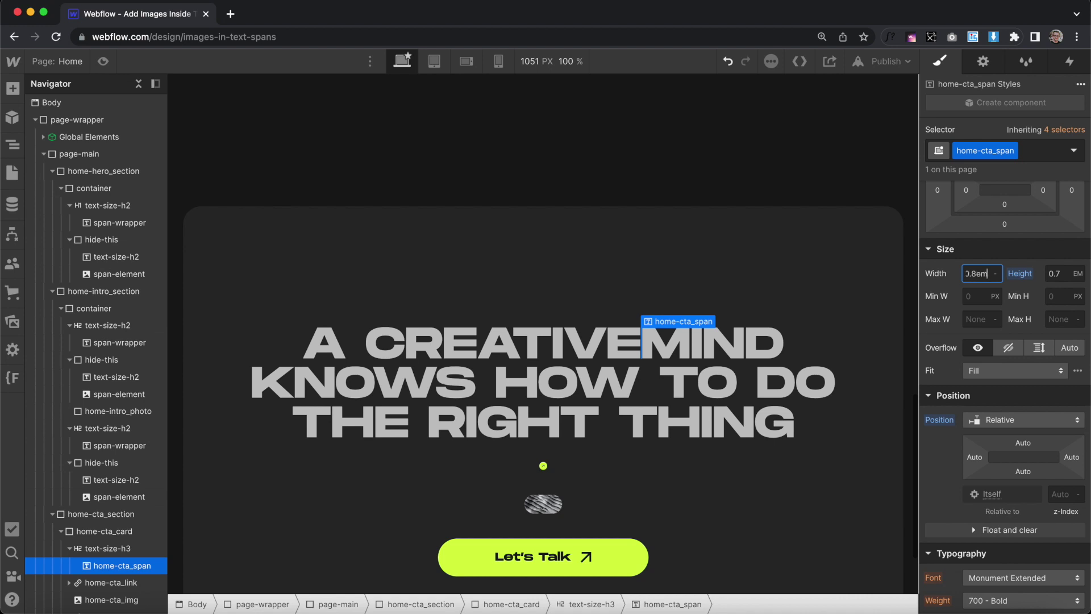
type("0.8em")
key("Return")
Give the home-cta_span class left and right margins of 0.2em
scroll(1000, 284, "up", 3)
left_click(937, 293)
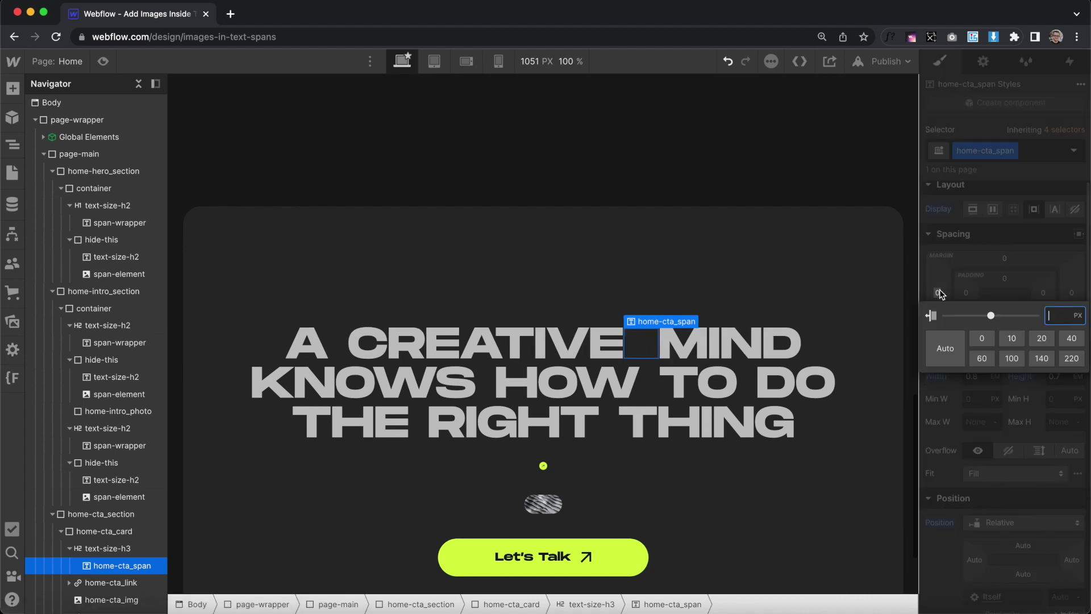
key("Return")
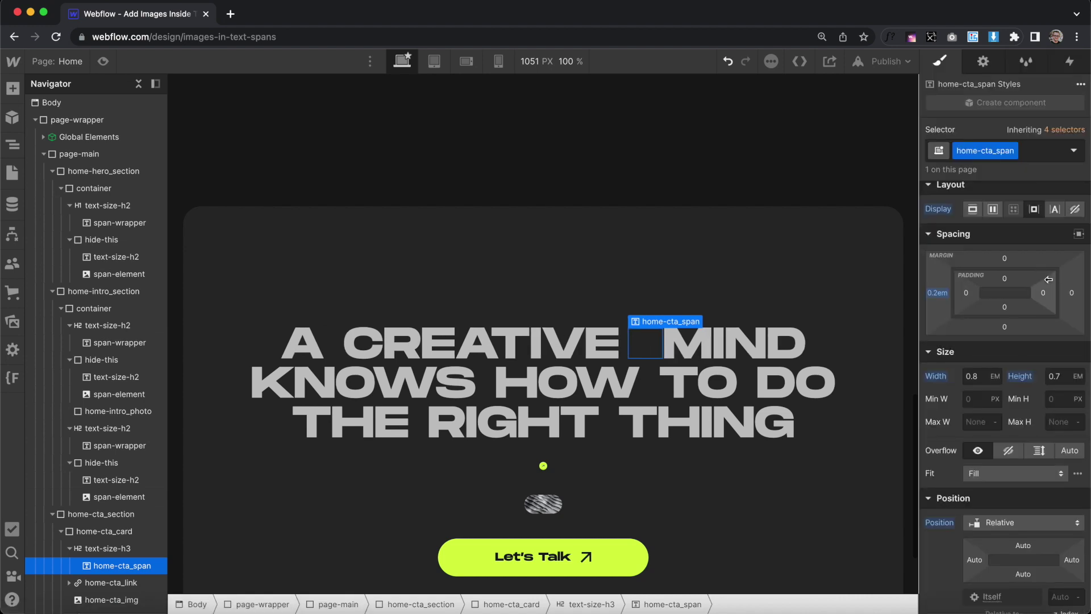
left_click(1071, 293)
type("0.2em")
key("Return")
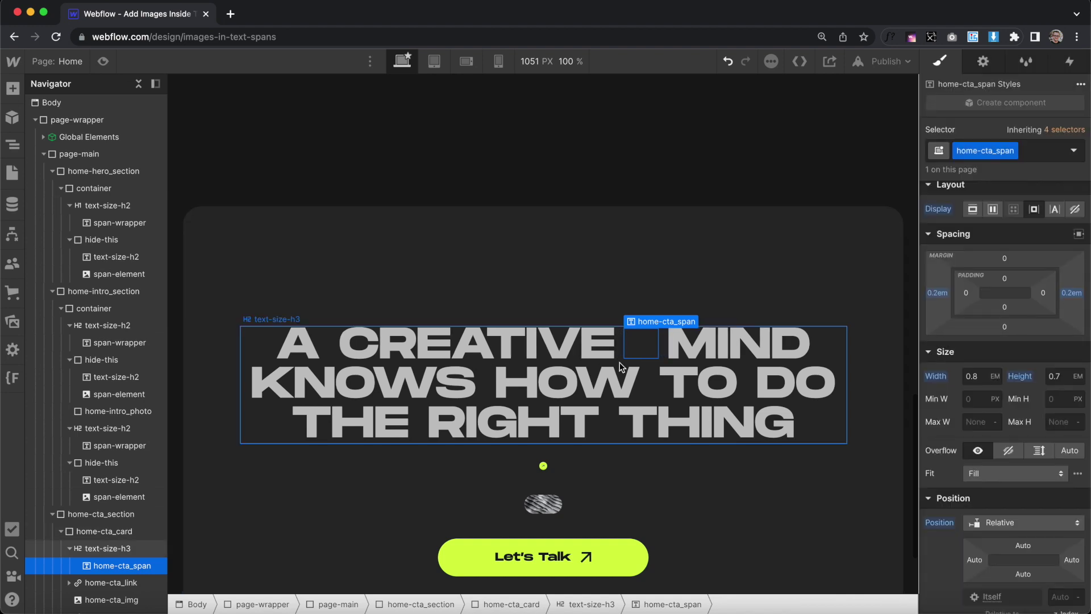
Wrap the space between THE and RIGHT in a text span and assign it the home-cta_span class
scroll(946, 411, "down", 2)
left_click(420, 419)
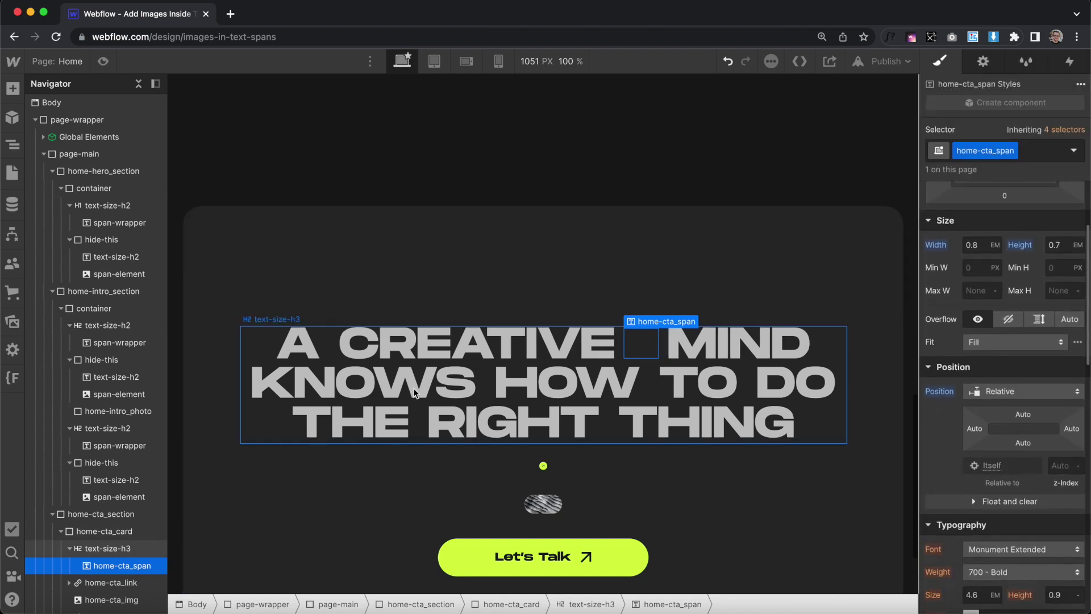
double_click(421, 420)
left_click(500, 375)
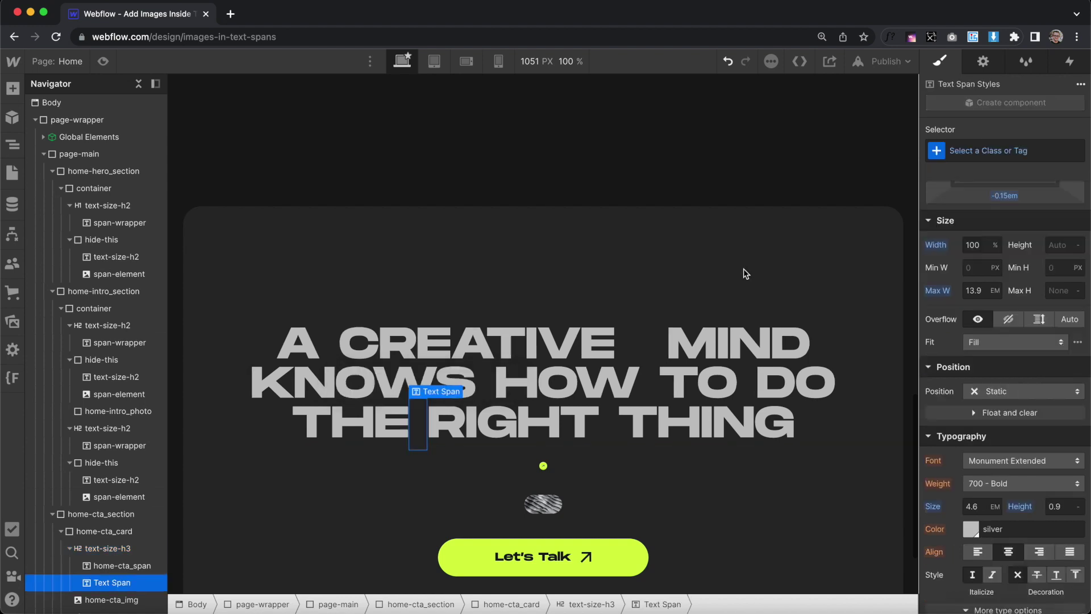
left_click(1018, 148)
type("home")
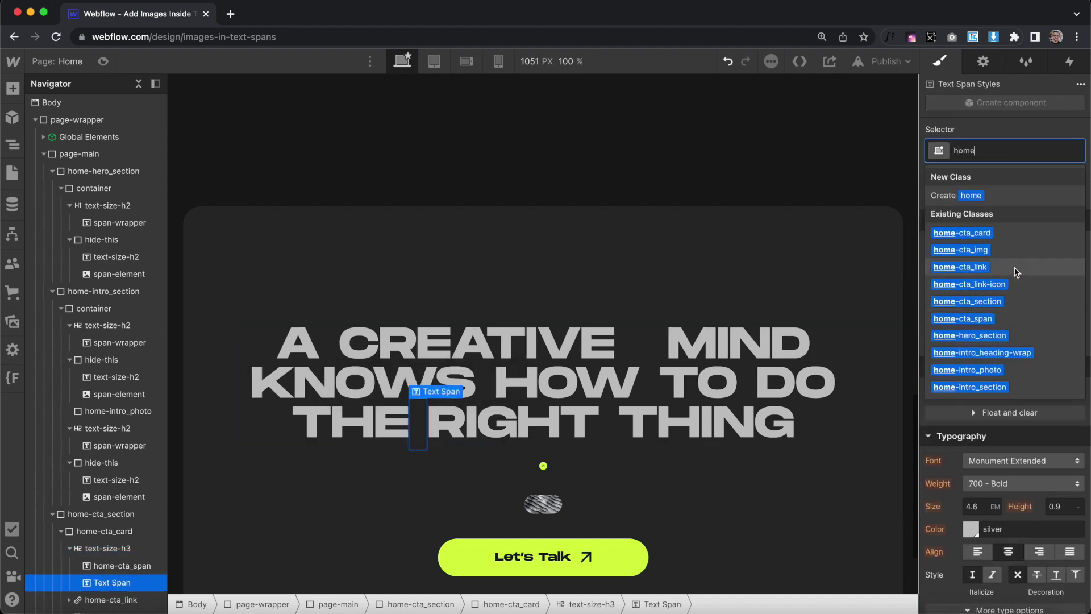
left_click(999, 318)
Duplicate the class of the span between THE and RIGHT as home-cta_span2 and set its width to 2em
left_click(1013, 150)
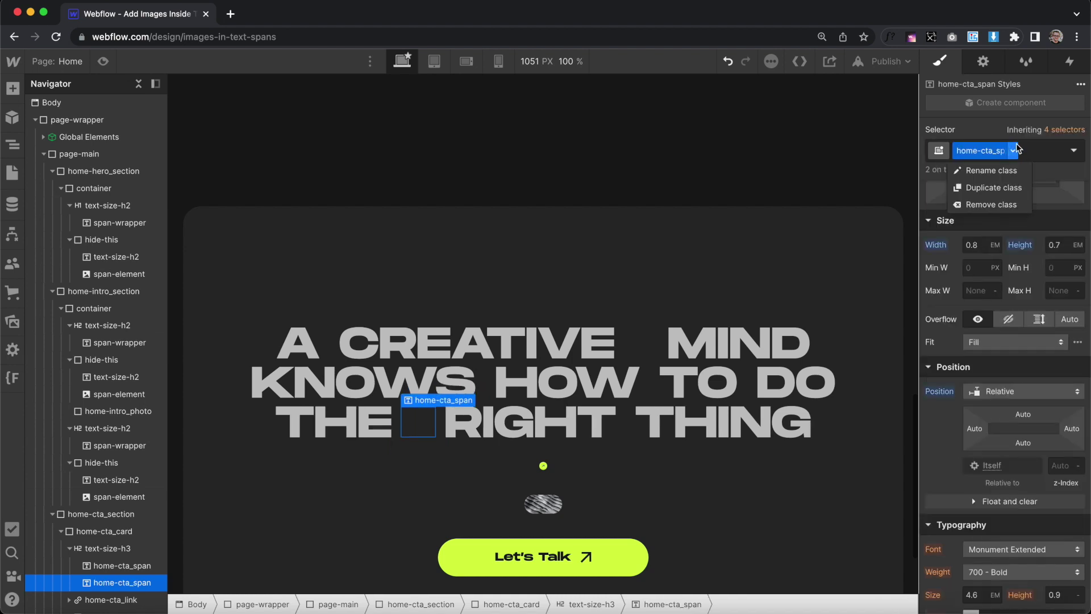
left_click(1005, 182)
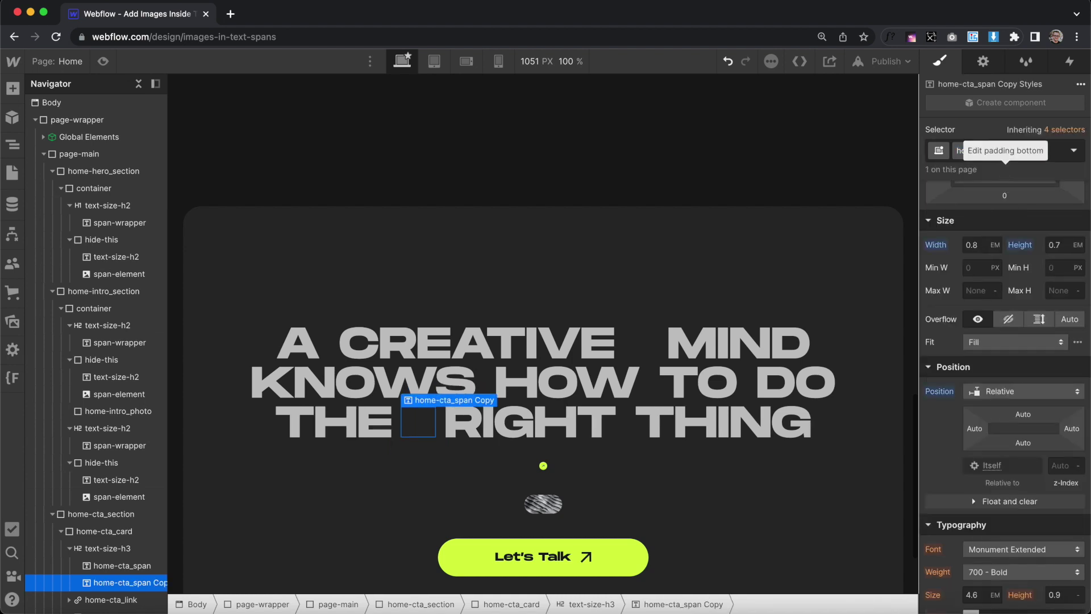
key("BackSpace")
key("BackSpace")
key("BackSpace")
key("BackSpace")
key("BackSpace")
type("2")
key("Return")
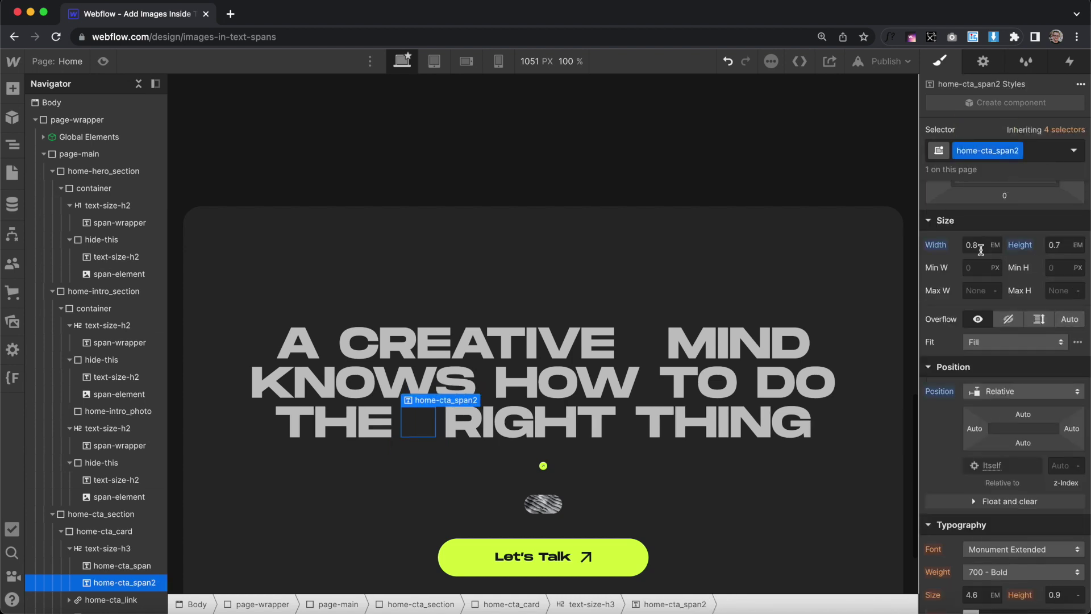
key("Return")
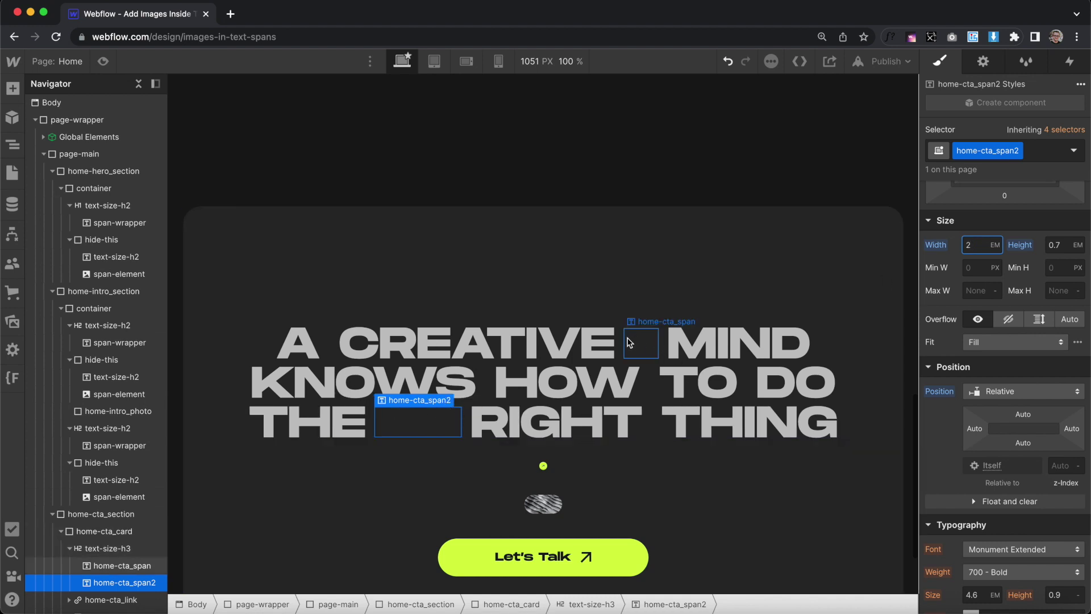
Copy the span-wrapper class name from the IM span and add it as a combo class to home-cta_span
scroll(629, 341, "up", 5)
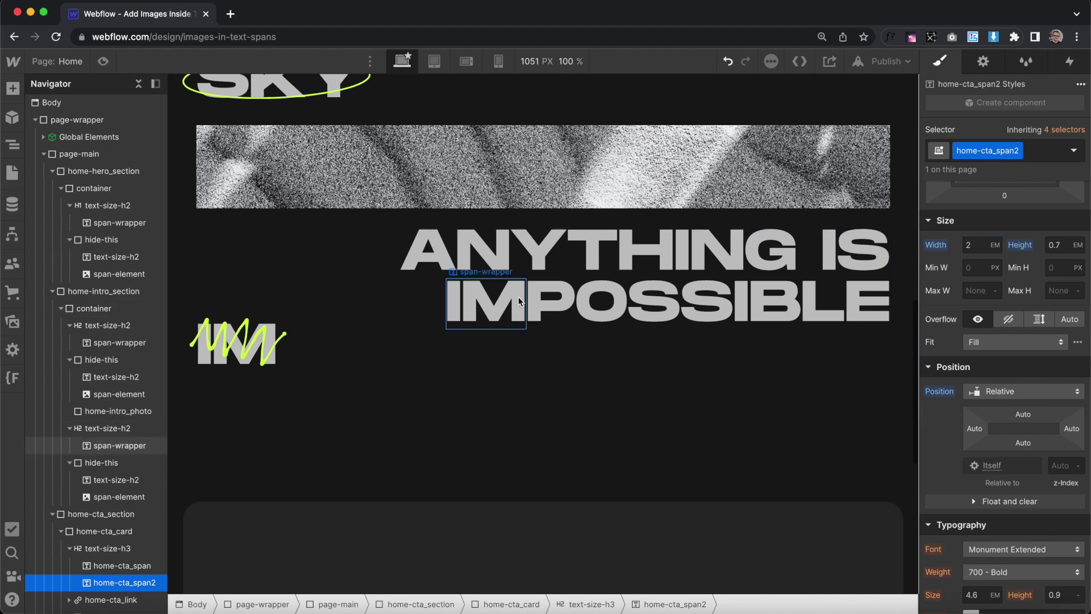
left_click(519, 301)
scroll(748, 360, "down", 5)
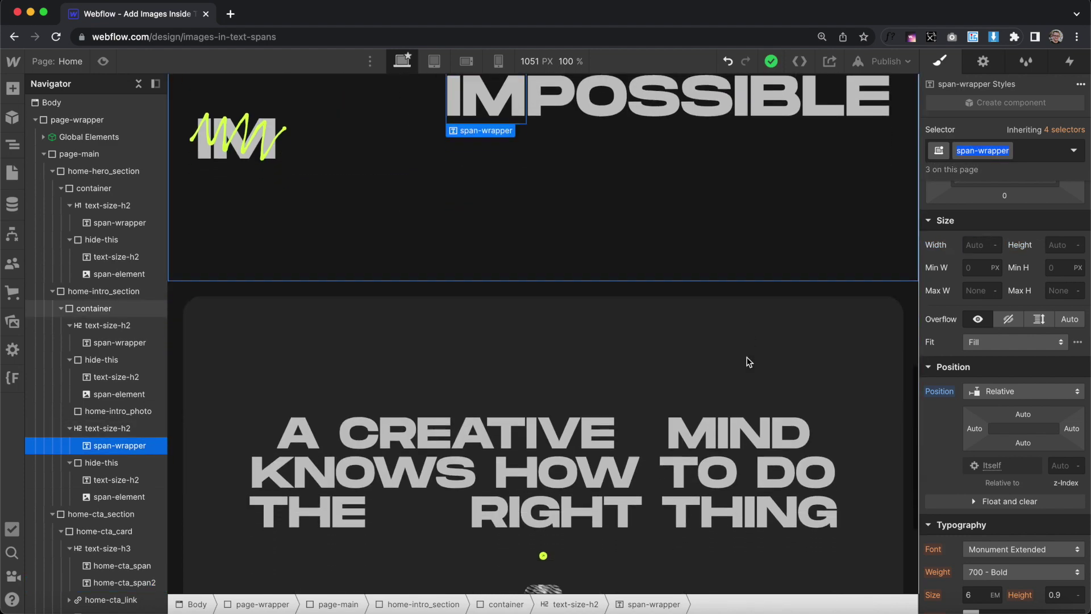
left_click(640, 346)
left_click(1040, 152)
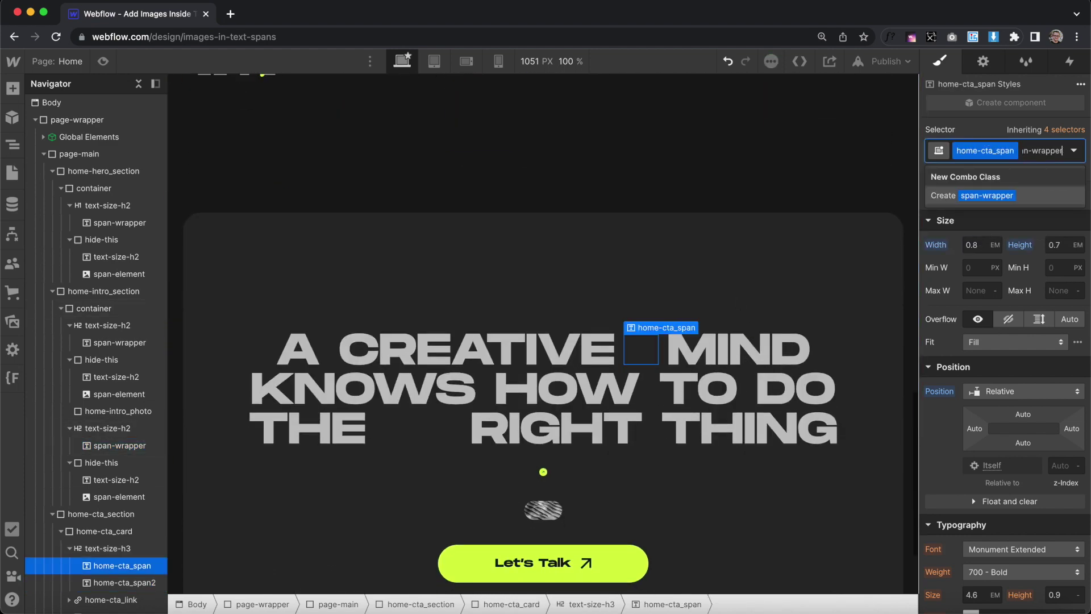
left_click(978, 194)
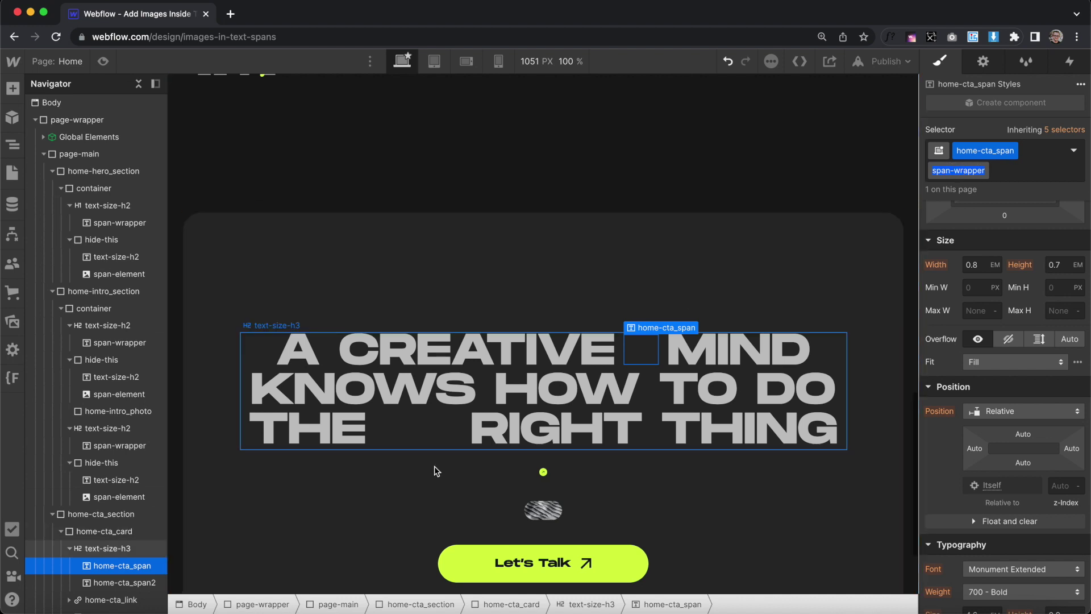
Add the span-wrapper combo class to the home-cta_span2 span between THE and RIGHT
left_click(426, 431)
left_click(1049, 148)
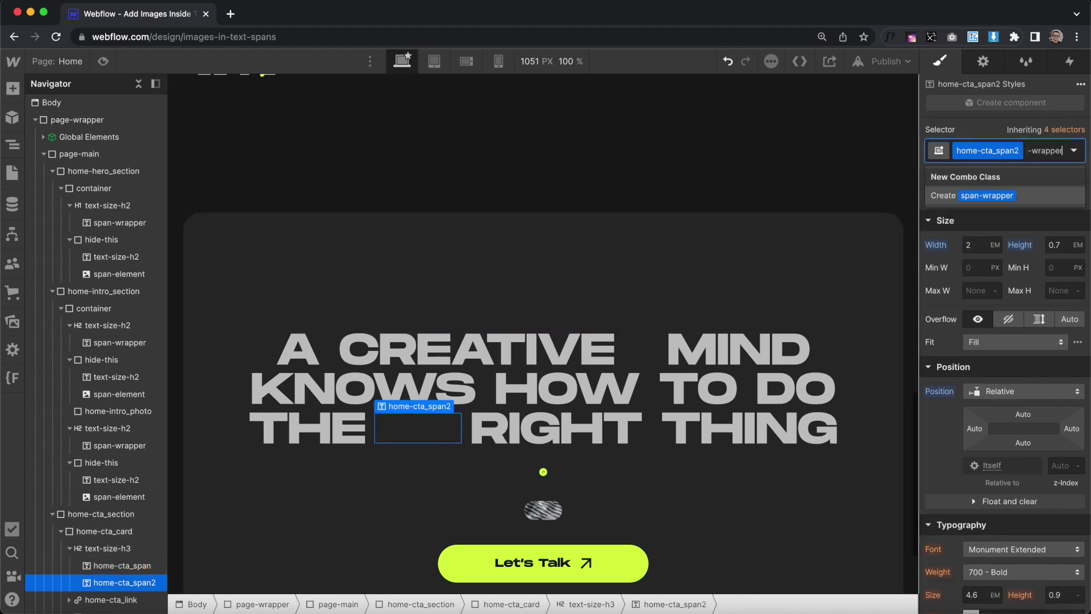
type("span-wrapper")
left_click(975, 193)
Select the small home-cta_link below the CTA heading and check its size settings
scroll(641, 350, "down", 3)
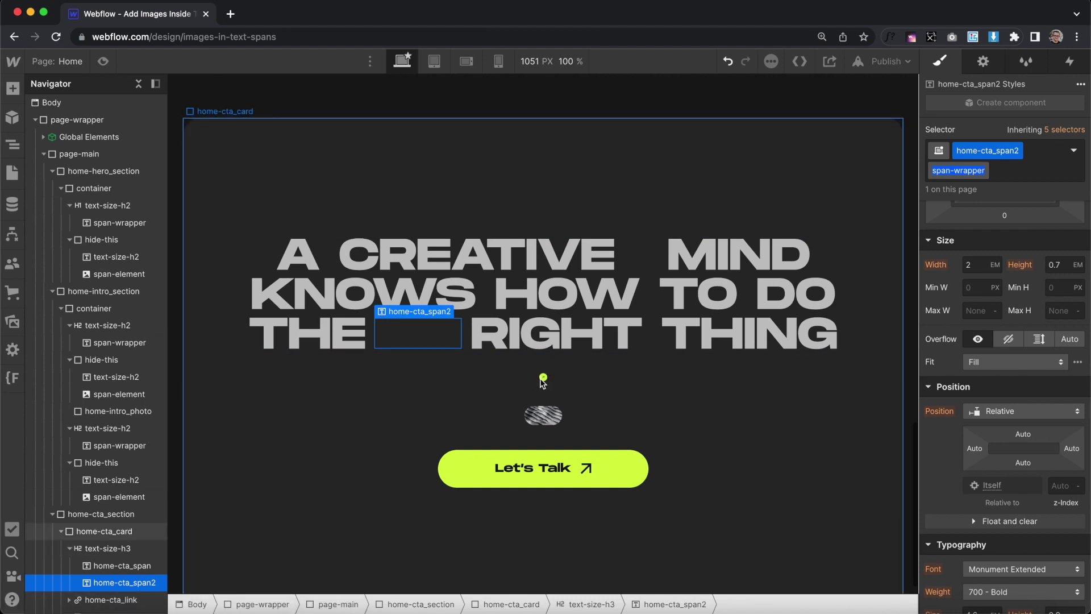
left_click(542, 377)
scroll(542, 363, "down", 1)
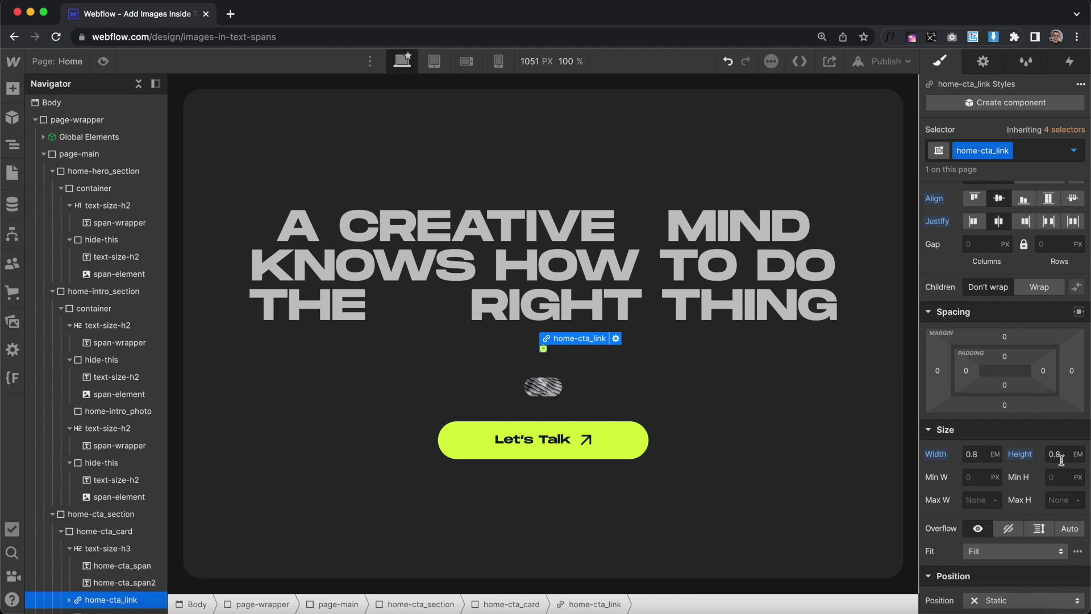
scroll(1061, 459, "down", 2)
scroll(1015, 430, "down", 1)
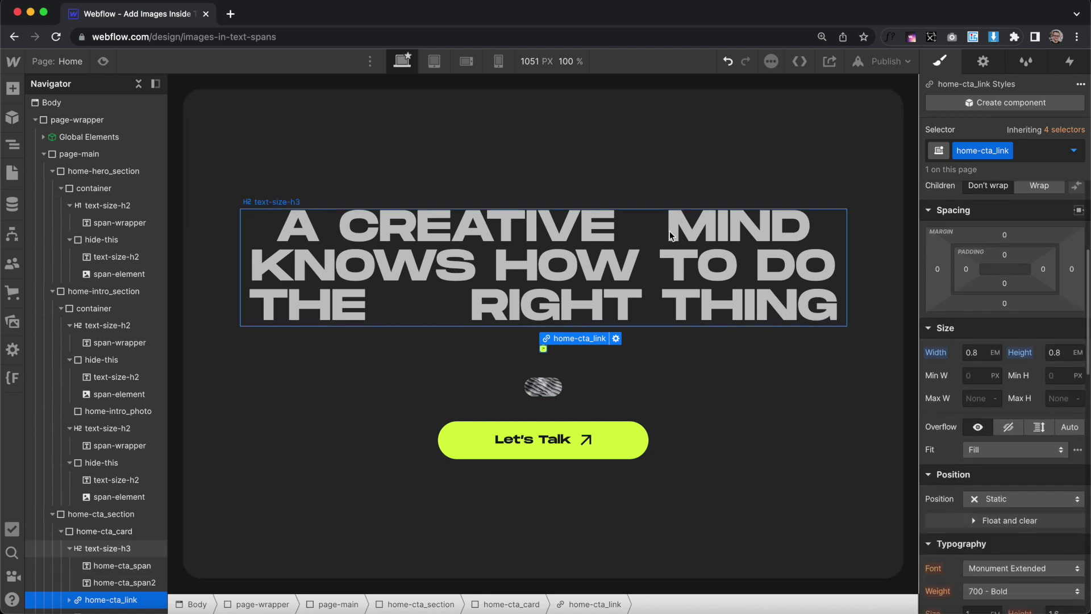
Add a div block directly below the CTA heading and give it the heading's text-size-h3 class
left_click(542, 267)
scroll(1002, 370, "down", 2)
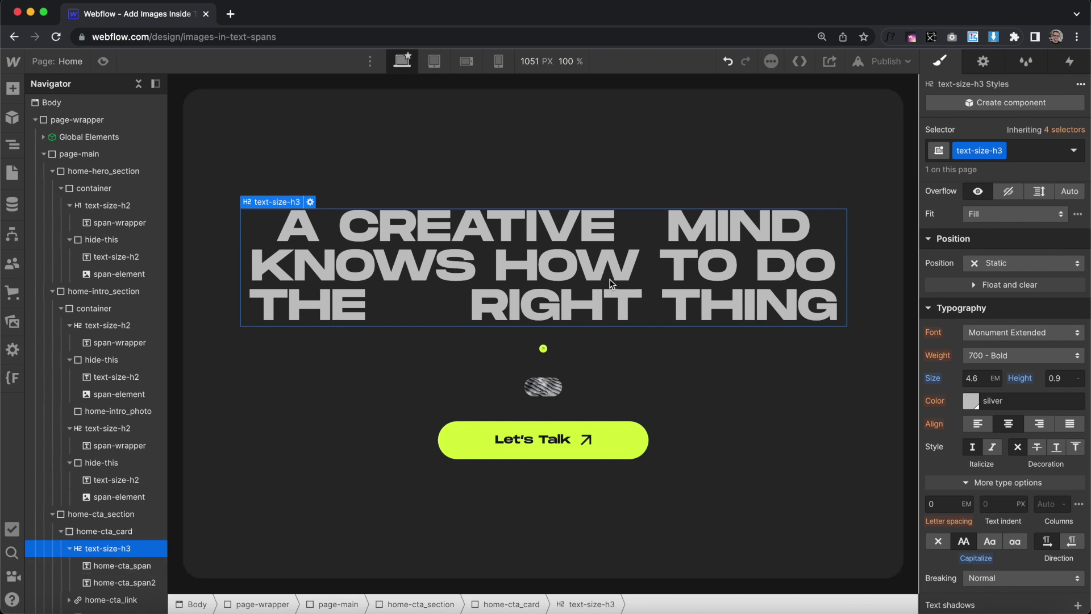
left_click(545, 364)
left_click(594, 344)
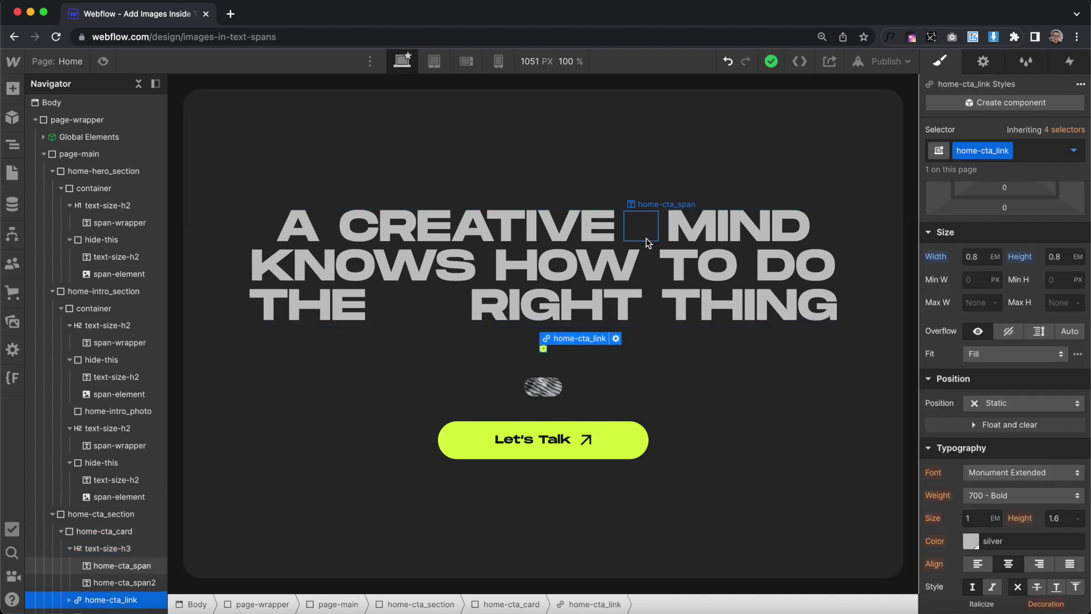
left_click(631, 347)
left_click(652, 294)
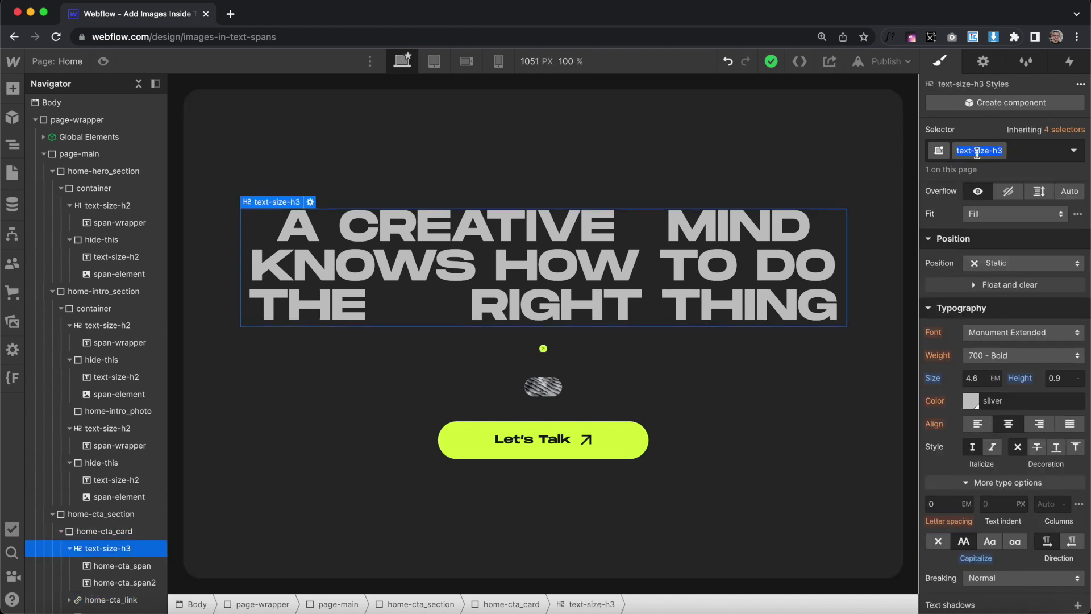
key("super+e")
type("div")
key("Return")
type("text-size-h3")
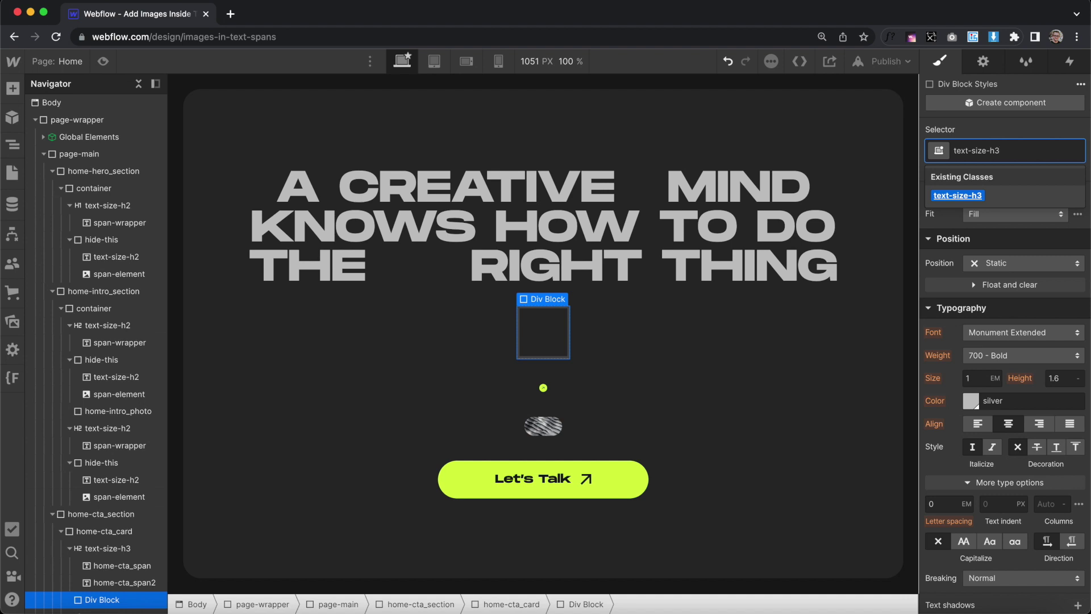
key("Return")
Nest home-cta_link and home-cta_img inside the new text-size-h3 div
scroll(125, 522, "down", 1)
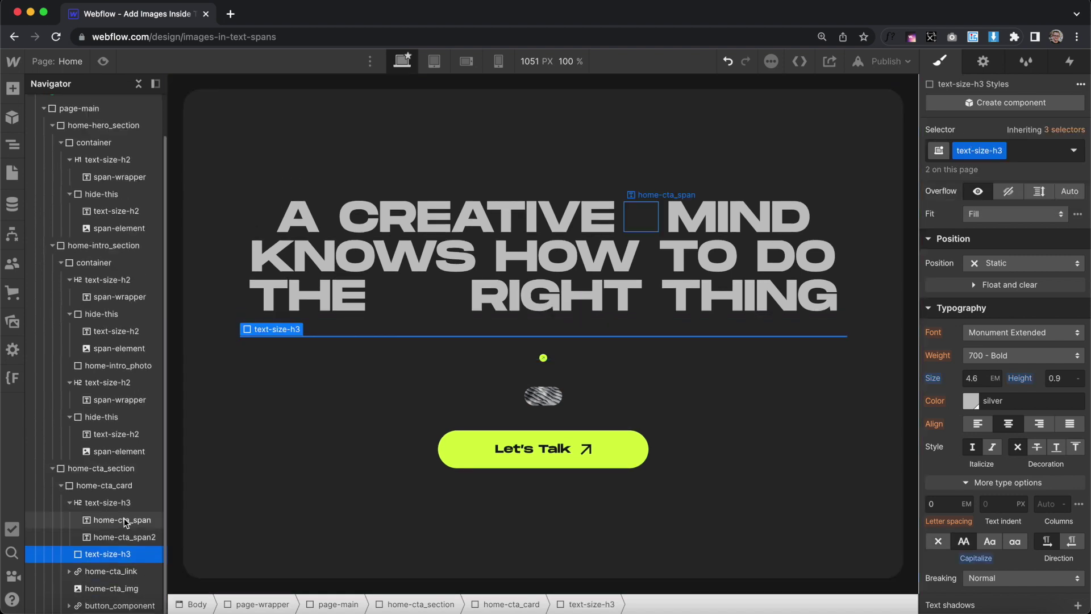
left_click_drag(105, 568, 88, 585)
left_click(105, 589)
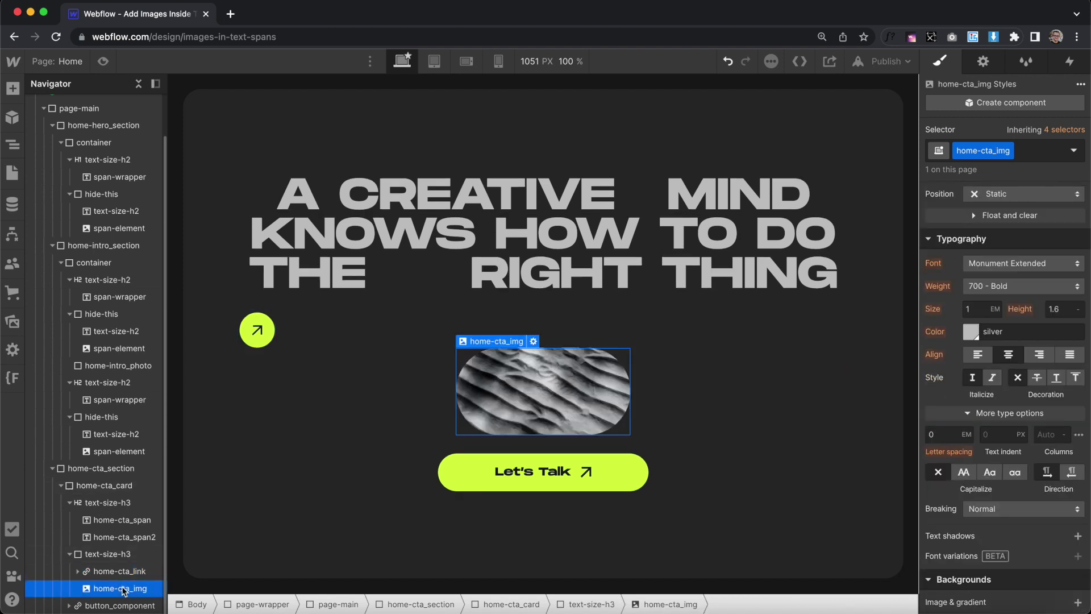
left_click(257, 330)
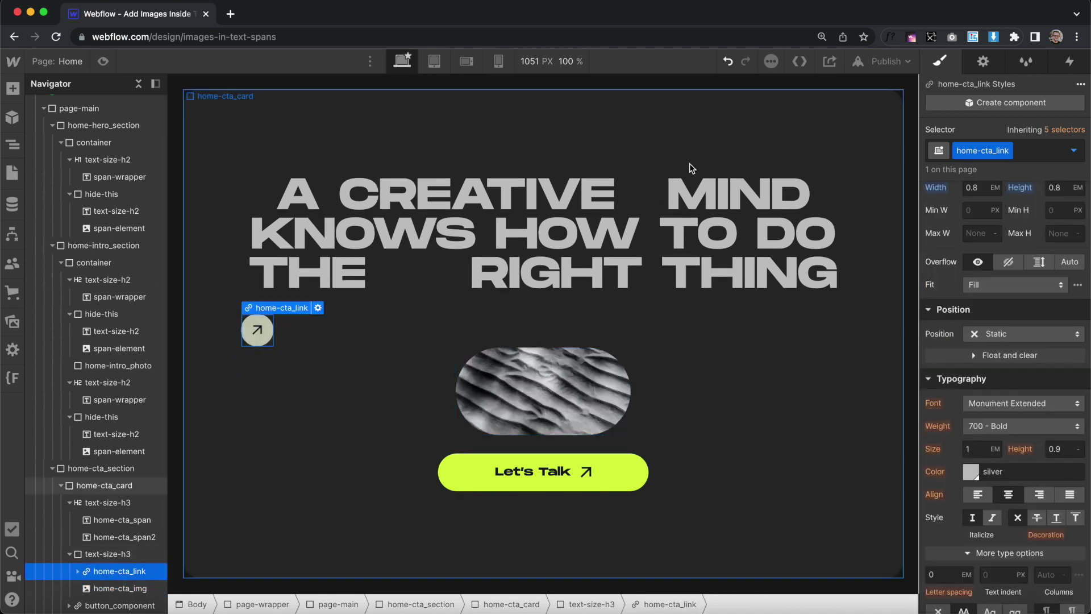
left_click(698, 345)
scroll(931, 323, "down", 2)
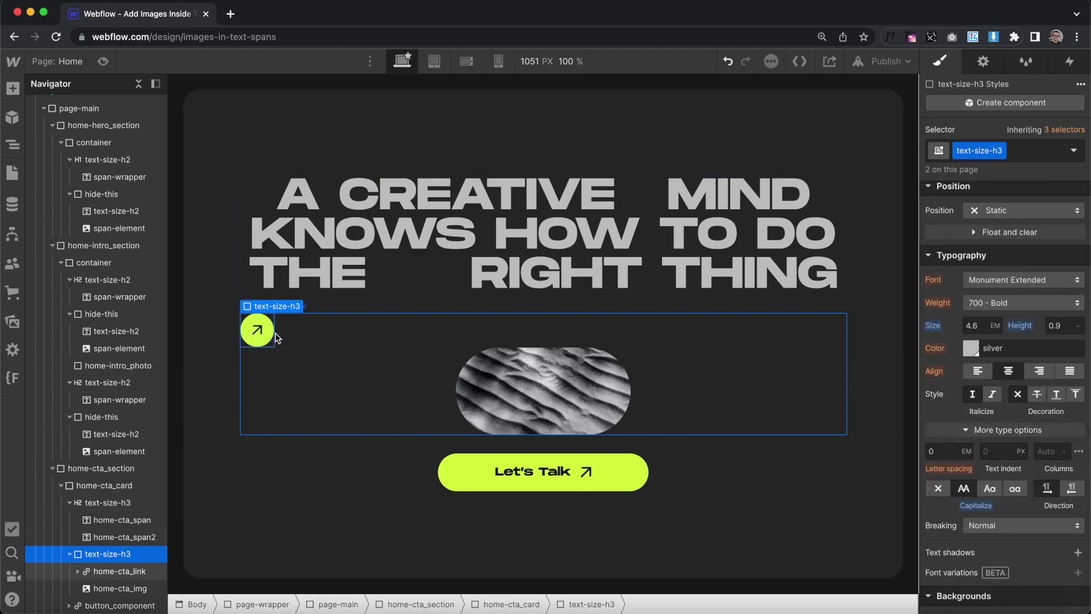
Add a div with the home-cta_span class inside the text-size-h3 div and nest home-cta_link in it
left_click(641, 202)
double_click(971, 146)
left_click(321, 371)
type("div")
key("Return")
key("super+Return")
type("home-cta_span")
key("Return")
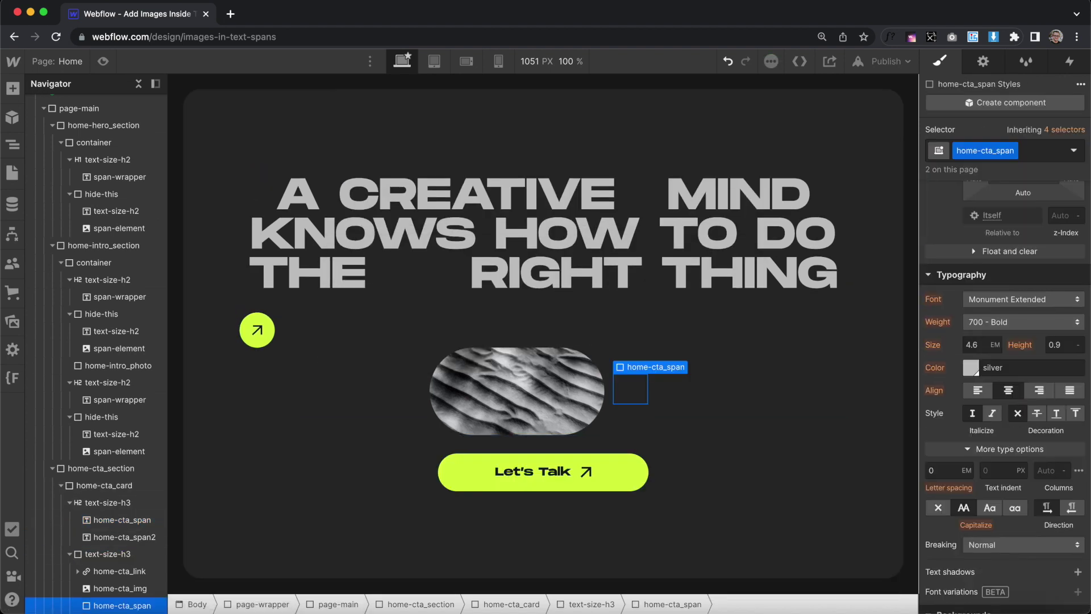
scroll(108, 546, "down", 1)
mouse_move(108, 551)
left_mouse_down()
mouse_move(116, 566)
mouse_move(118, 548)
left_mouse_up()
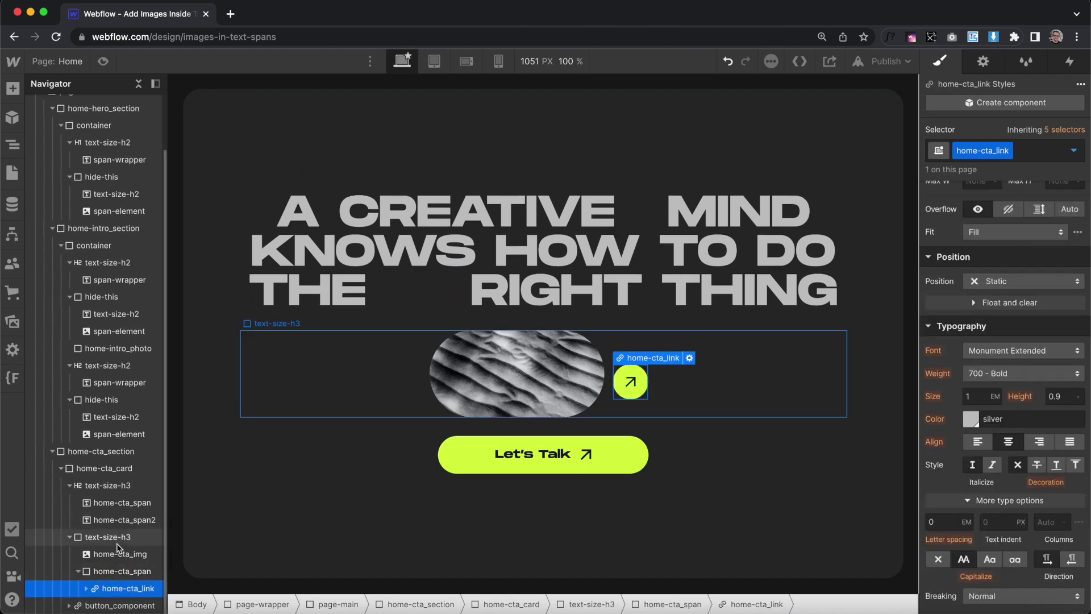
Add a div with the home-cta_span2 class inside the text-size-h3 div and nest home-cta_img in it
left_click(118, 542)
key("super+e")
type("div")
key("Return")
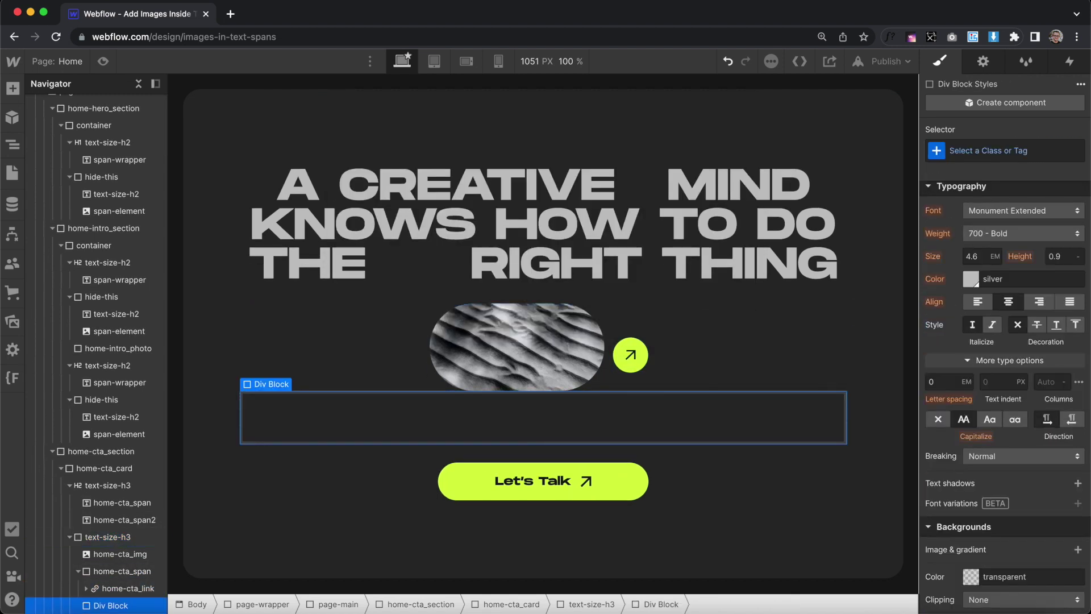
key("super+Return")
type("home-cta_span2")
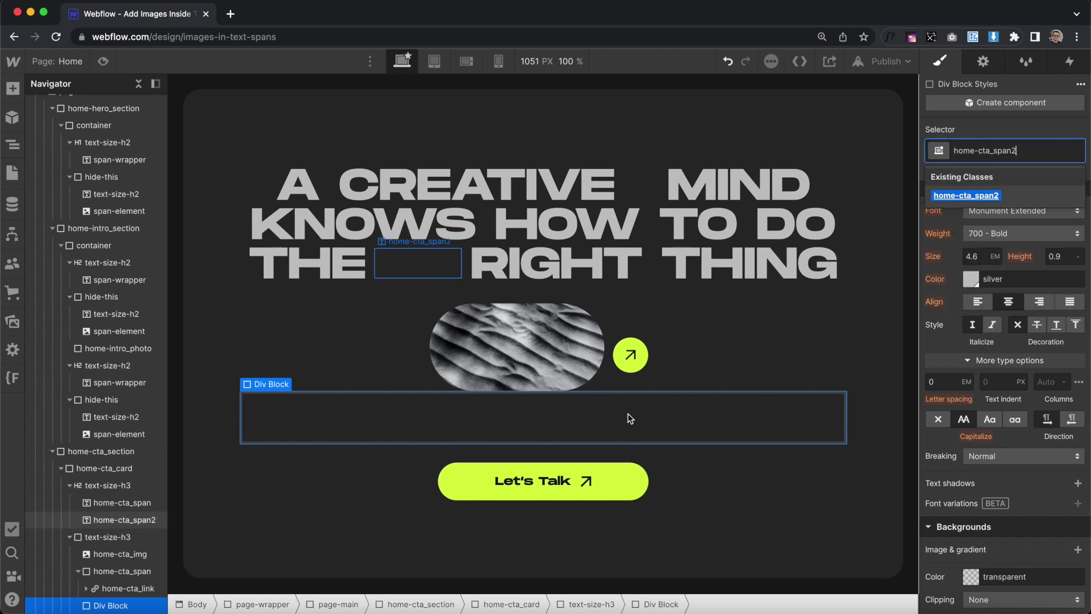
left_click(968, 197)
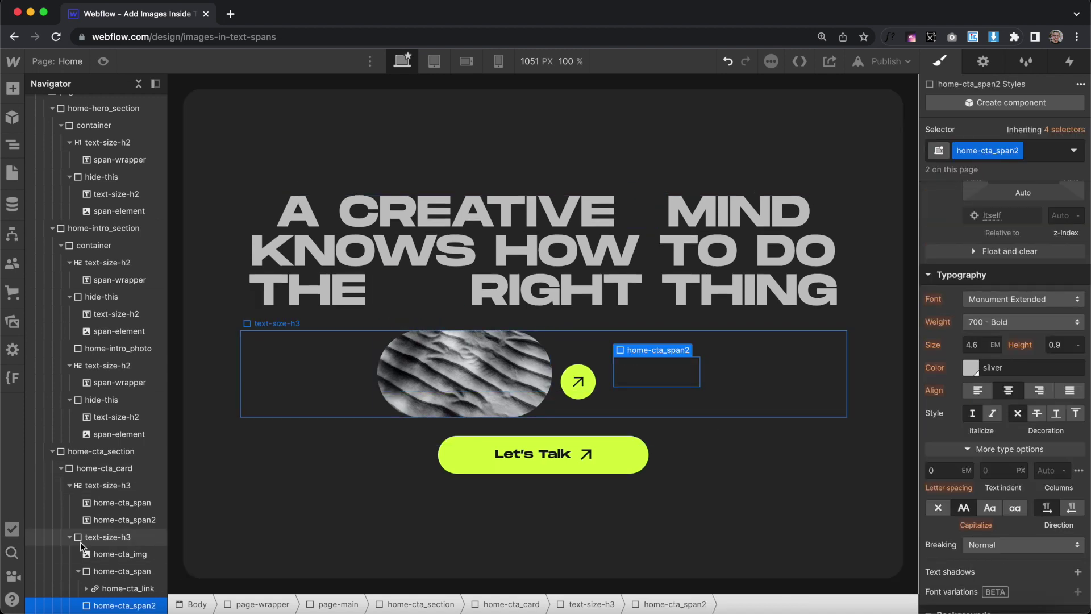
scroll(84, 547, "down", 1)
left_click_drag(100, 539, 106, 587)
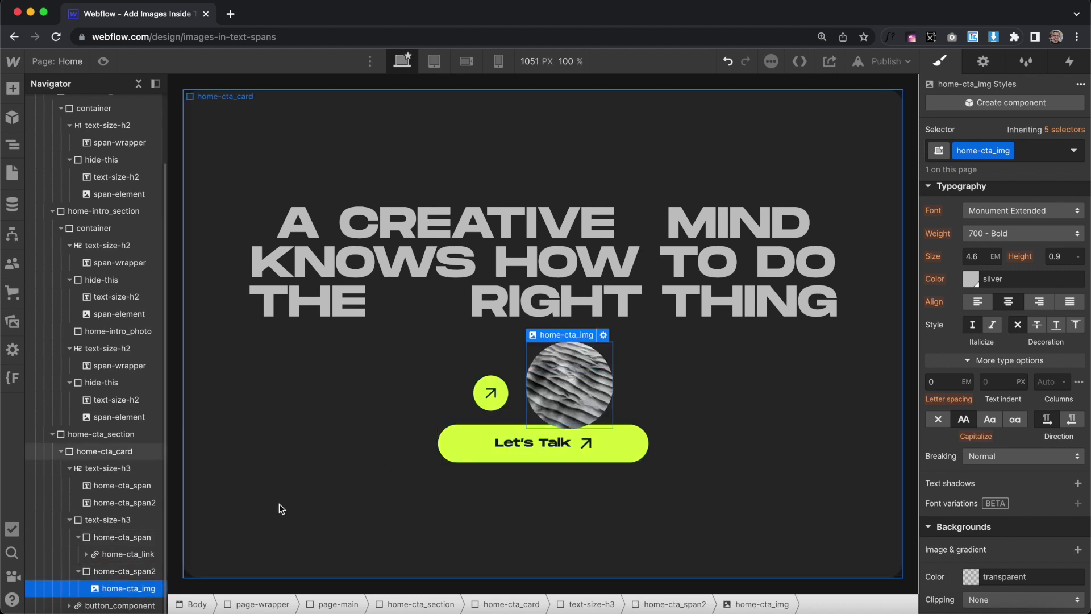
Position home-cta_img absolutely at 0% on all sides, with width and height both 100%
scroll(992, 341, "up", 4)
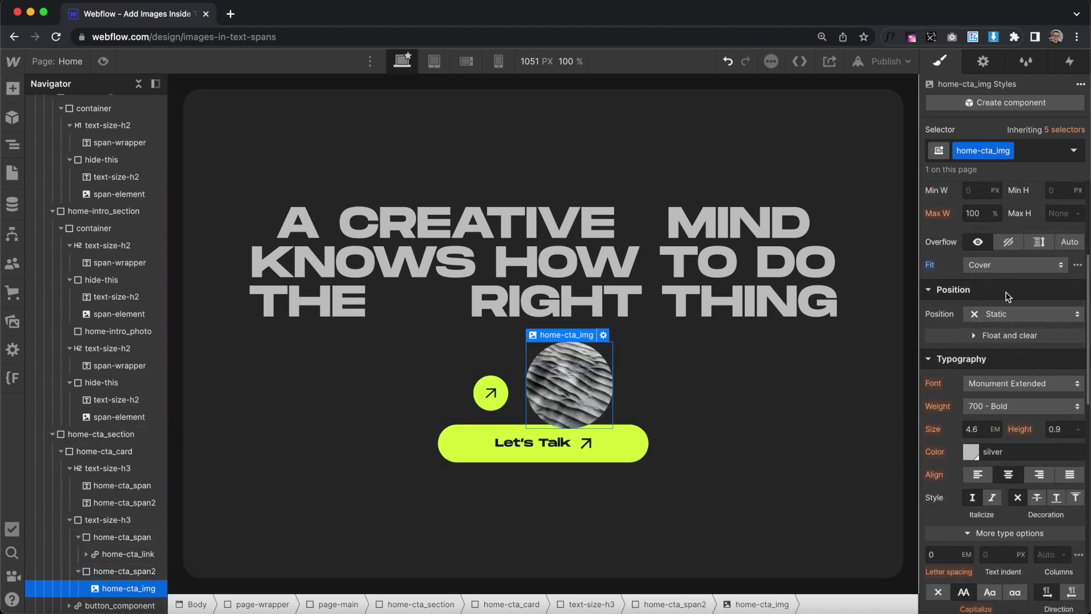
left_click(1009, 313)
left_click(1013, 349)
scroll(1025, 284, "up", 3)
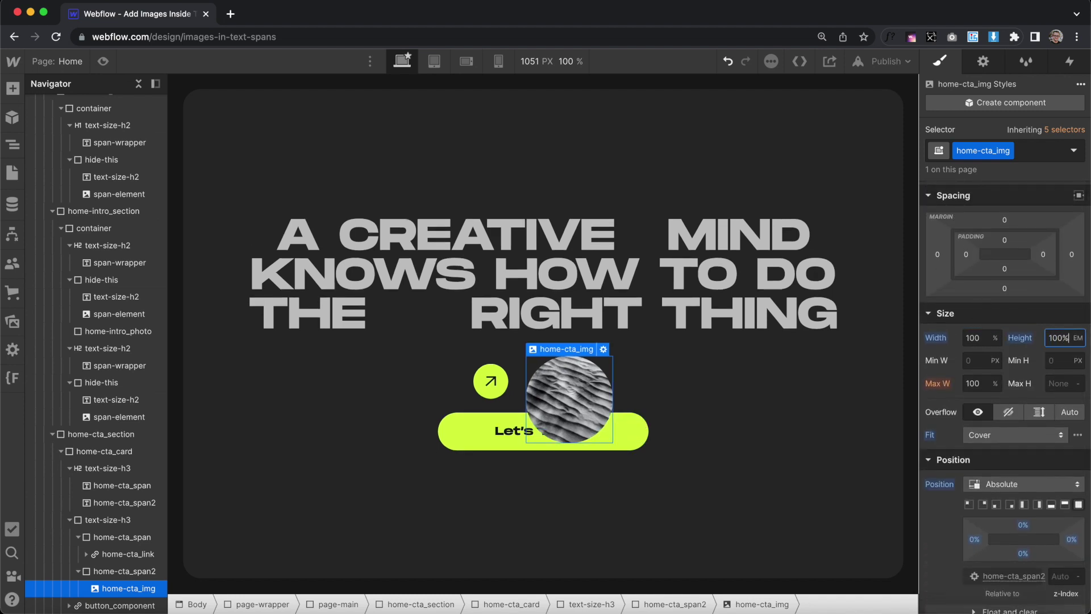
type("%")
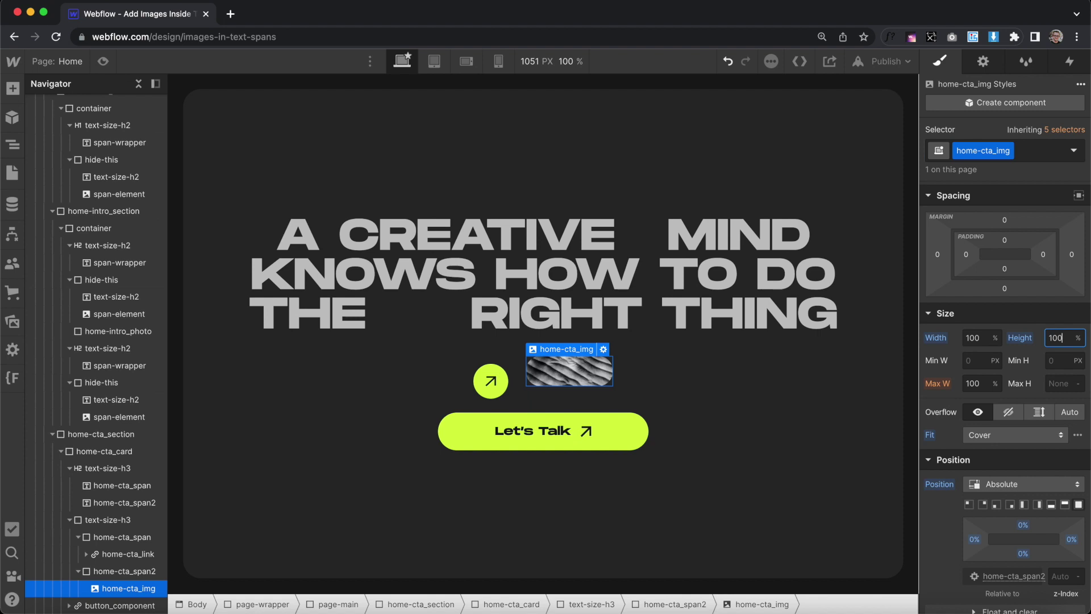
Copy the span-element class name from the scribble image over the word IM
left_click(95, 553)
scroll(643, 214, "up", 5)
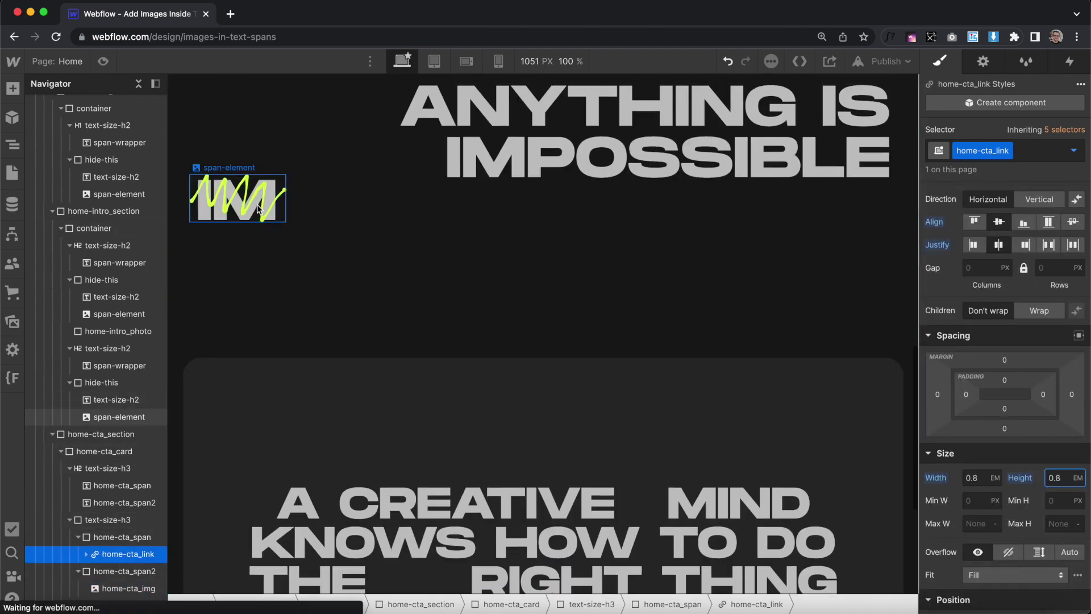
left_click(258, 207)
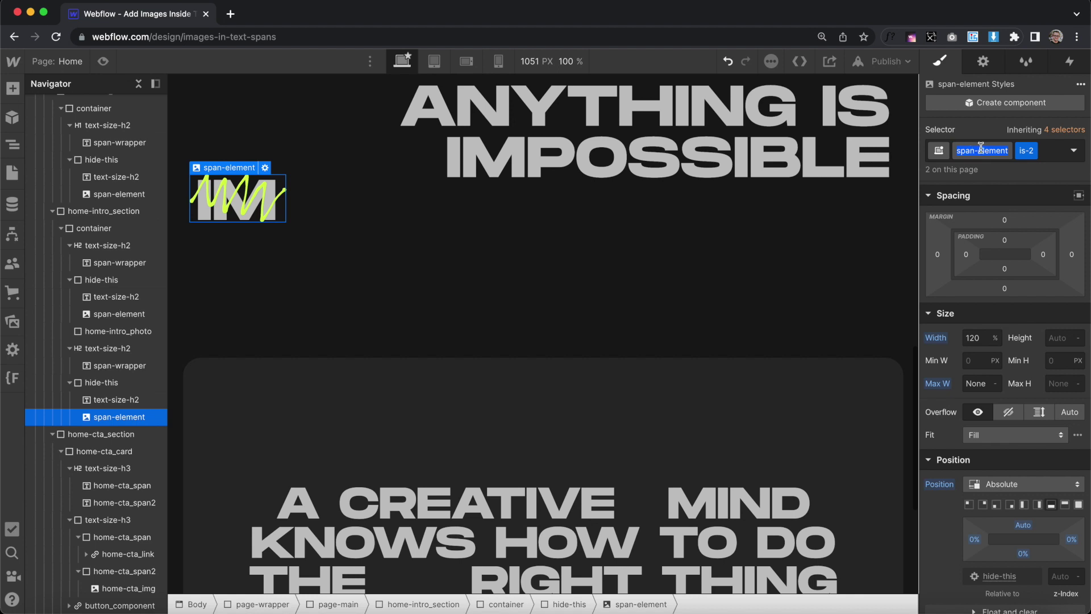
scroll(657, 295, "down", 5)
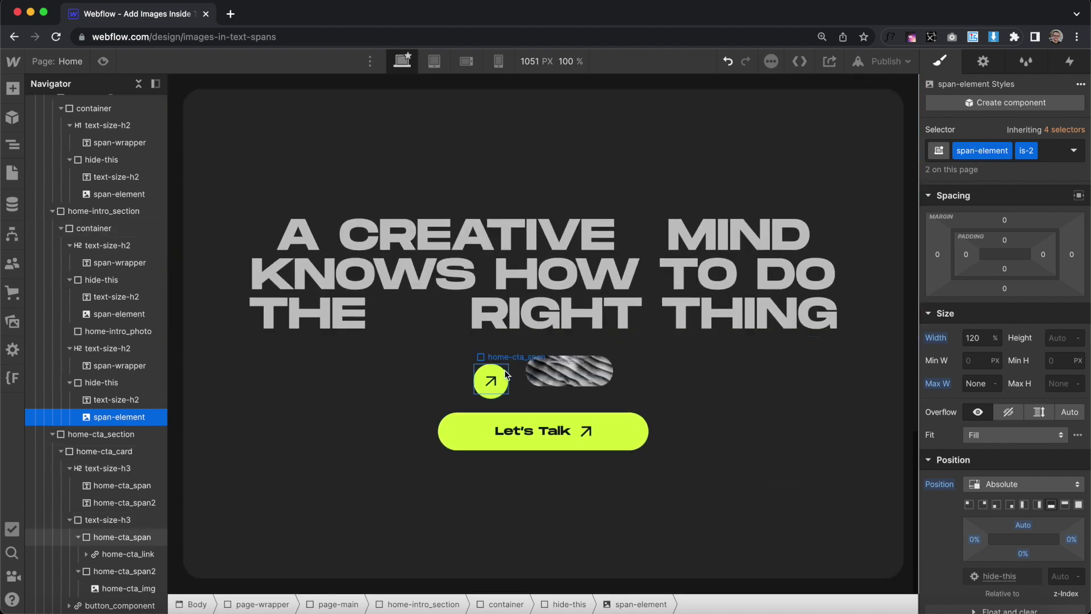
Add a div inside the home-cta_span div with the span-element class and an is-3 combo class
left_click(122, 553)
left_click(120, 538)
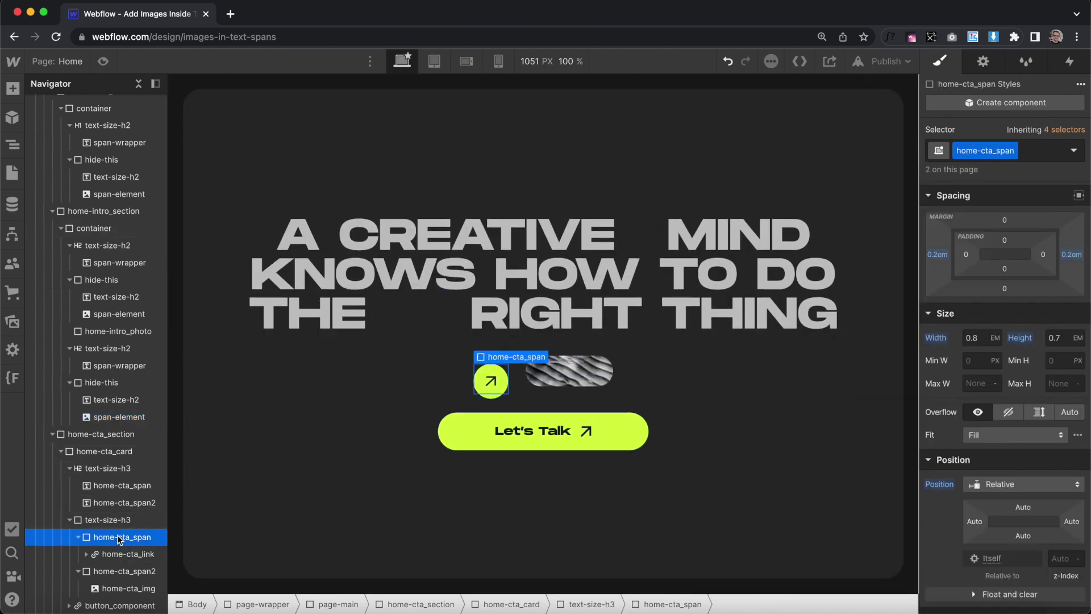
type("div")
key("Return")
key("super+Return")
type("span-element")
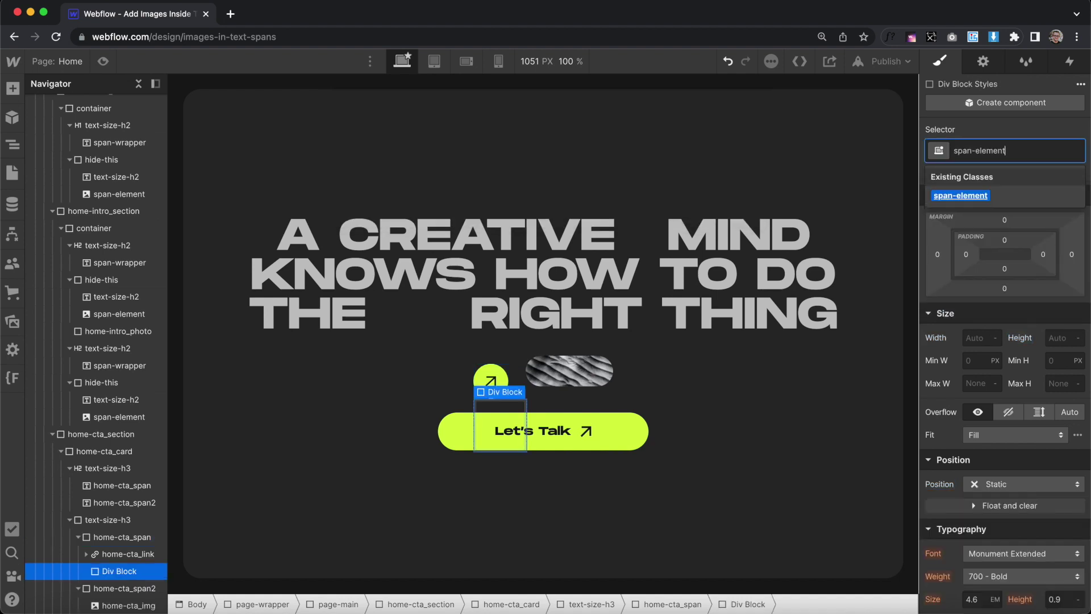
key("Return")
type("is-3")
key("Return")
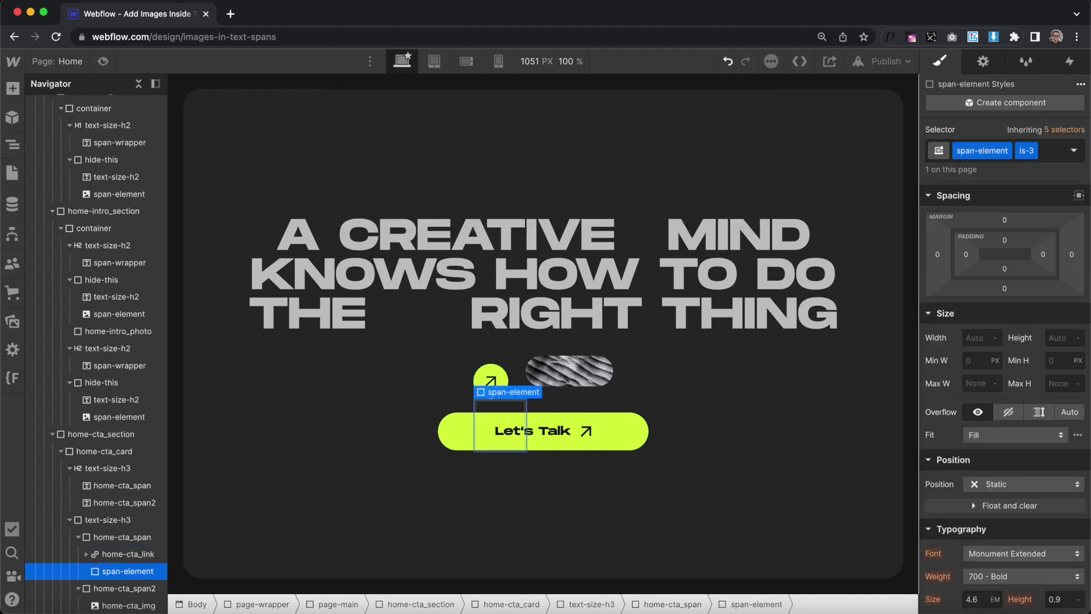
Position the span-element is-3 div absolutely at 0% on all sides, with width and height both 100%
left_click(1011, 483)
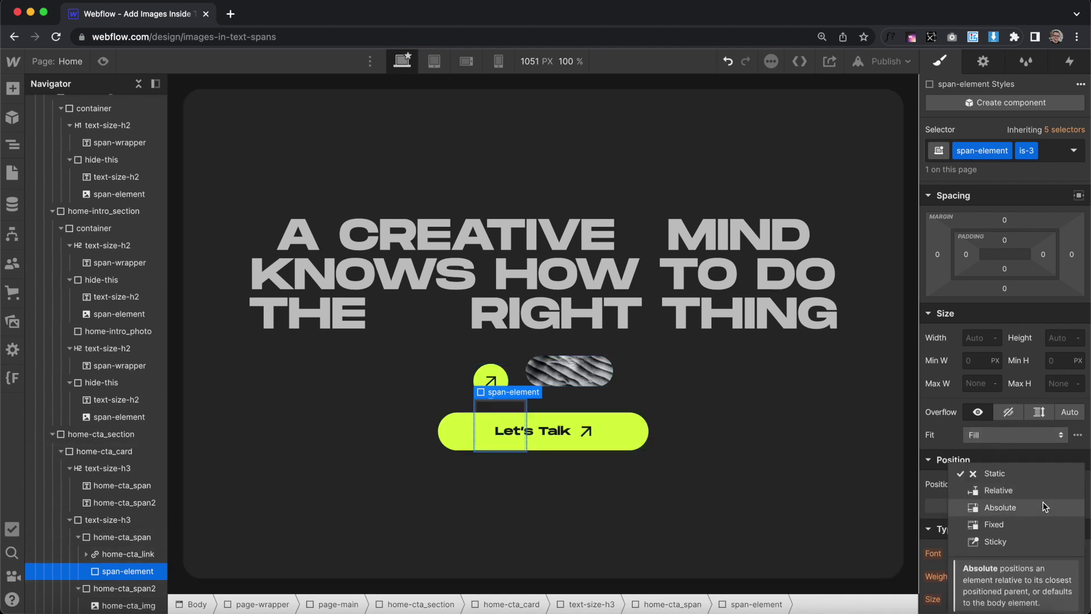
left_click(1048, 504)
left_click(1079, 505)
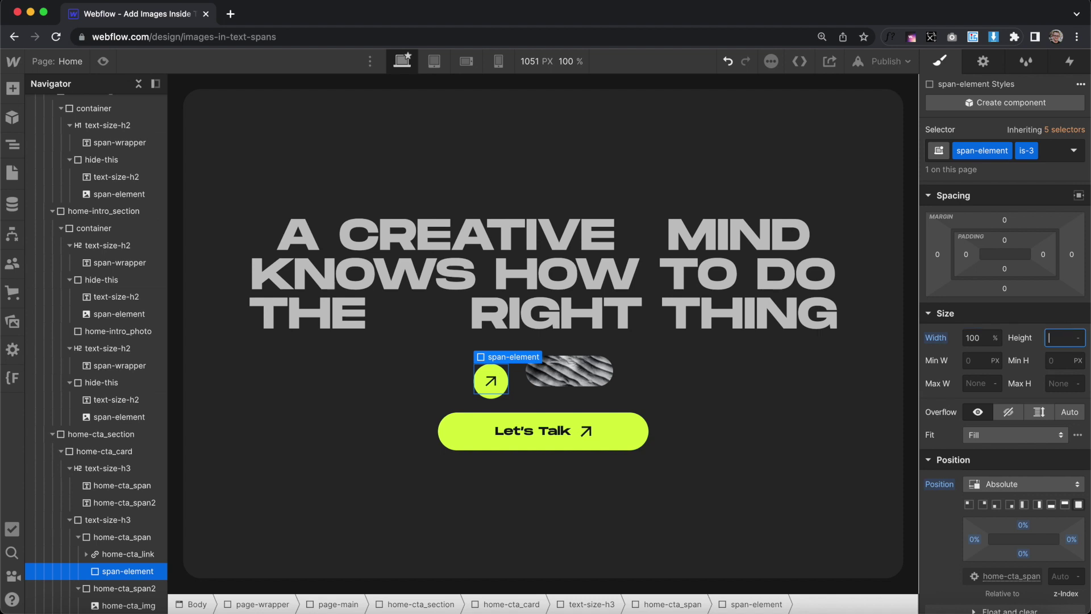
key("Return")
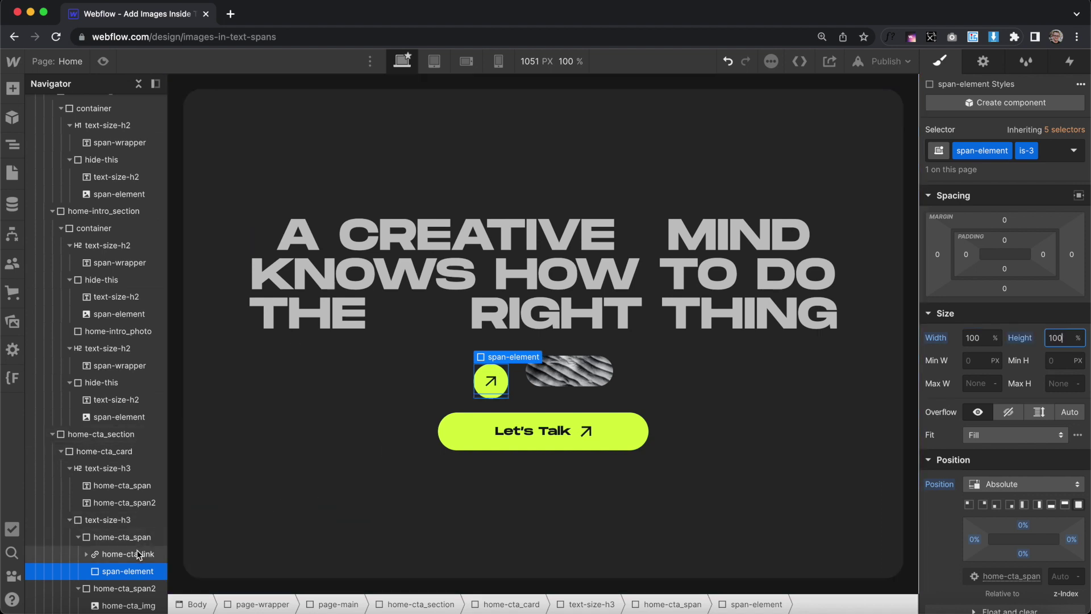
Nest home-cta_link in the span-element div and make that div a horizontal flex layout centred on both axes
left_click_drag(137, 559, 127, 571)
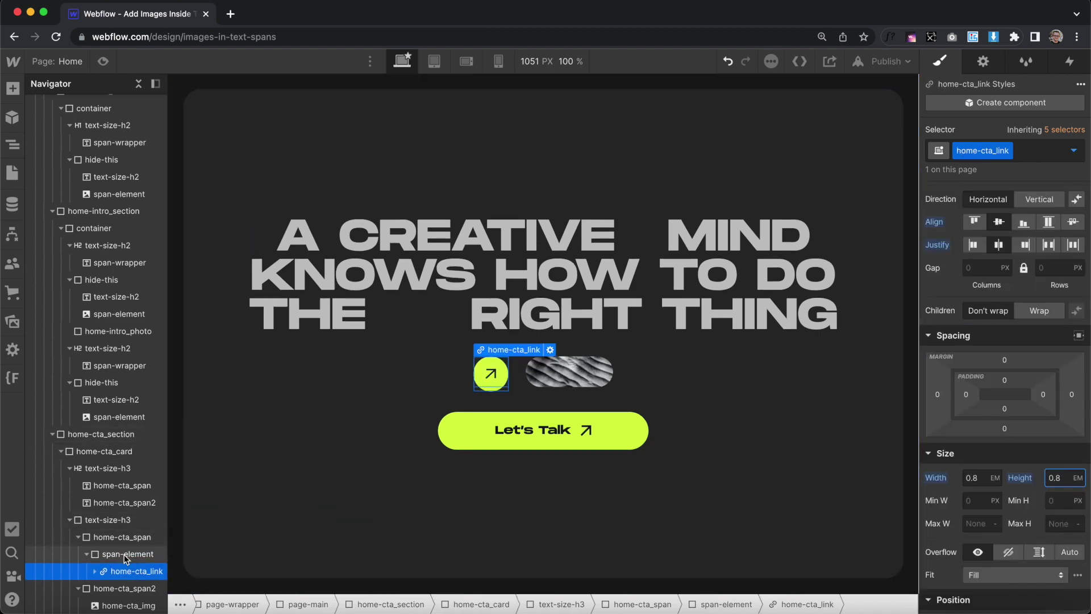
left_click(125, 557)
left_click(121, 571)
left_click(128, 555)
scroll(996, 212, "up", 2)
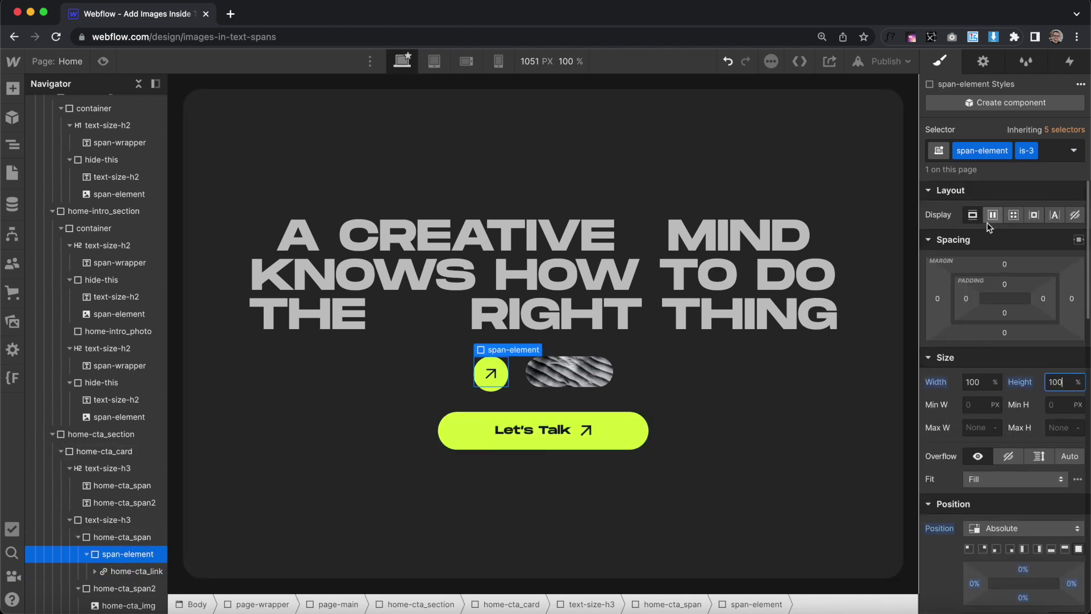
left_click(990, 219)
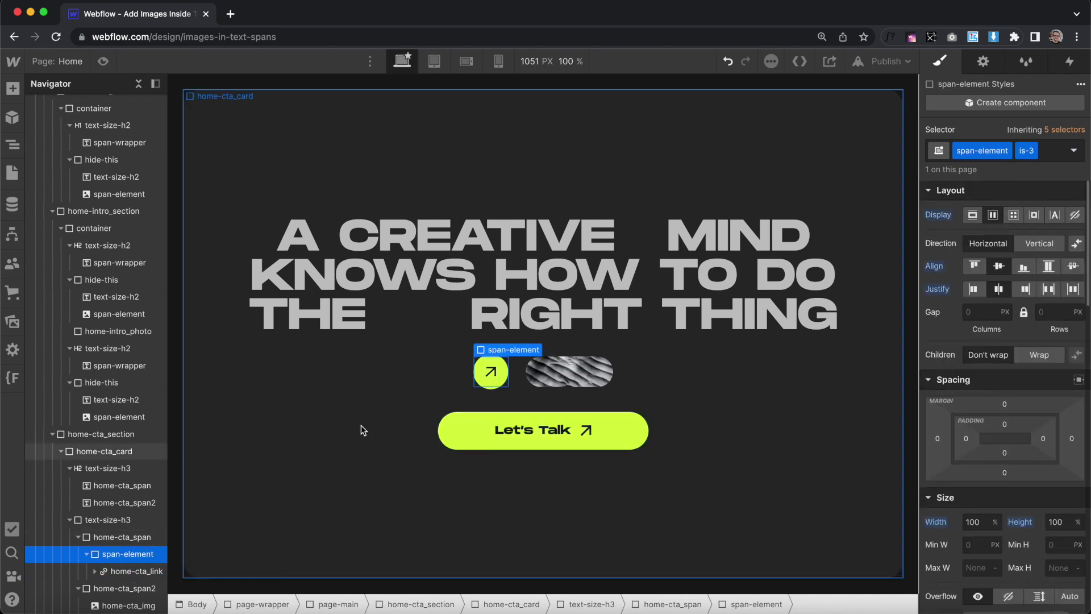
left_click(130, 571)
left_click(128, 554)
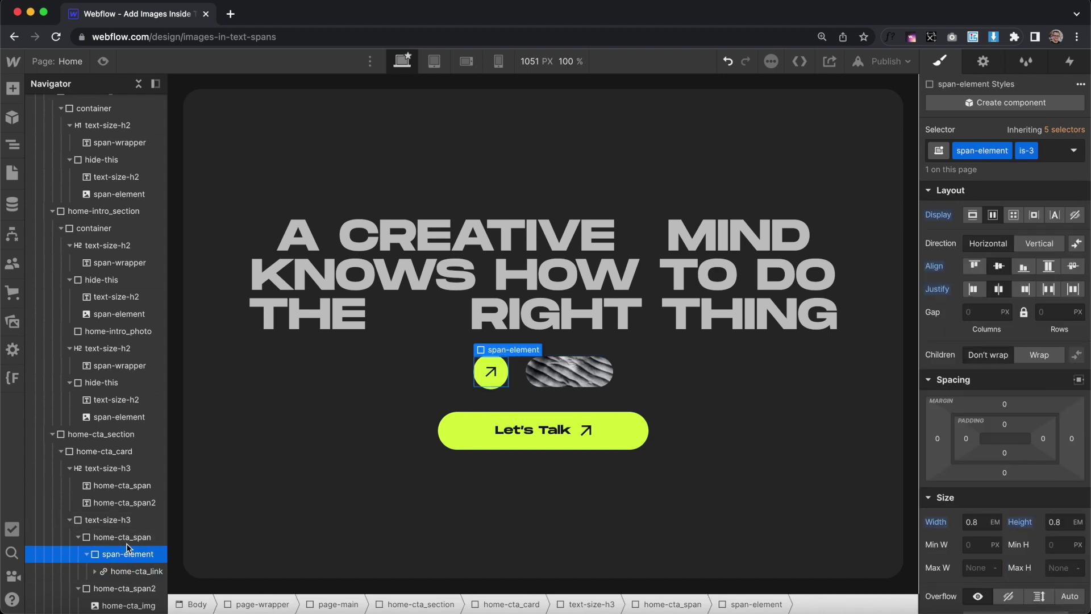
left_click(87, 554)
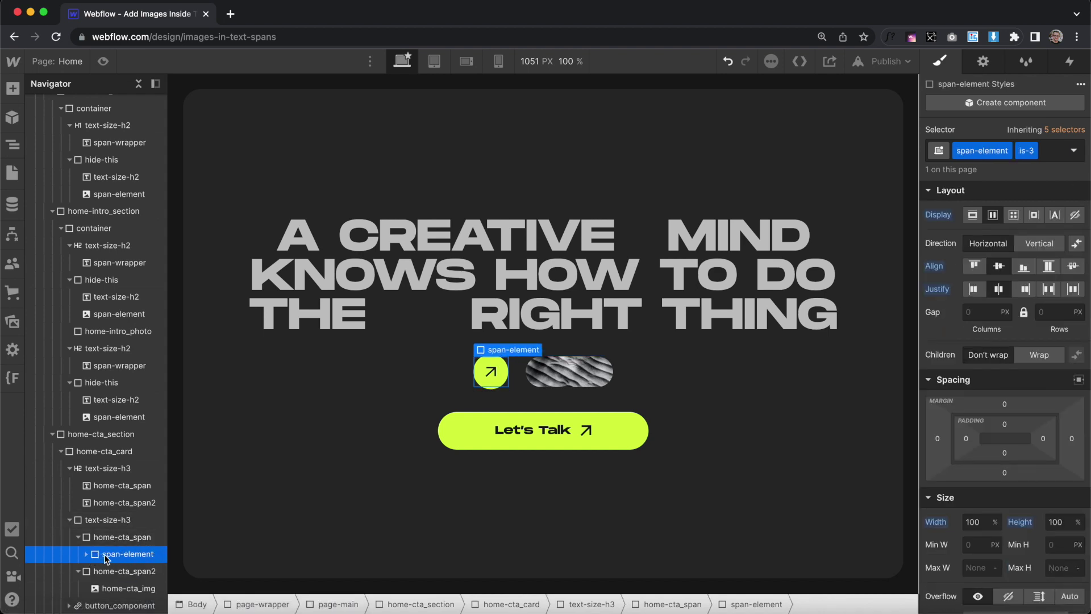
Add a div block inside the home-cta_span2 div and give it the span-element class
left_click(645, 227)
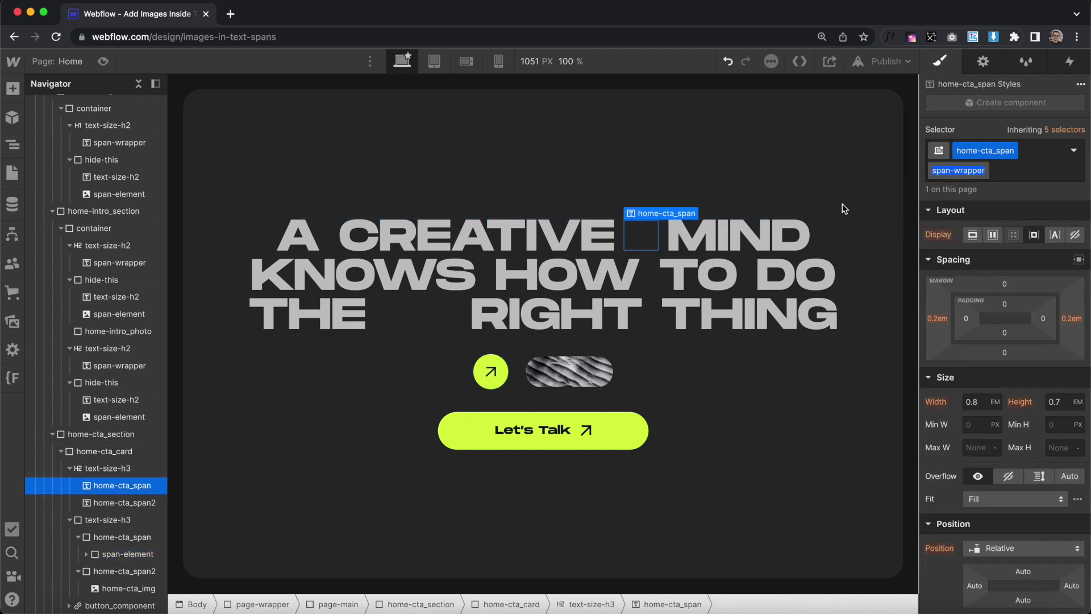
left_click(111, 467)
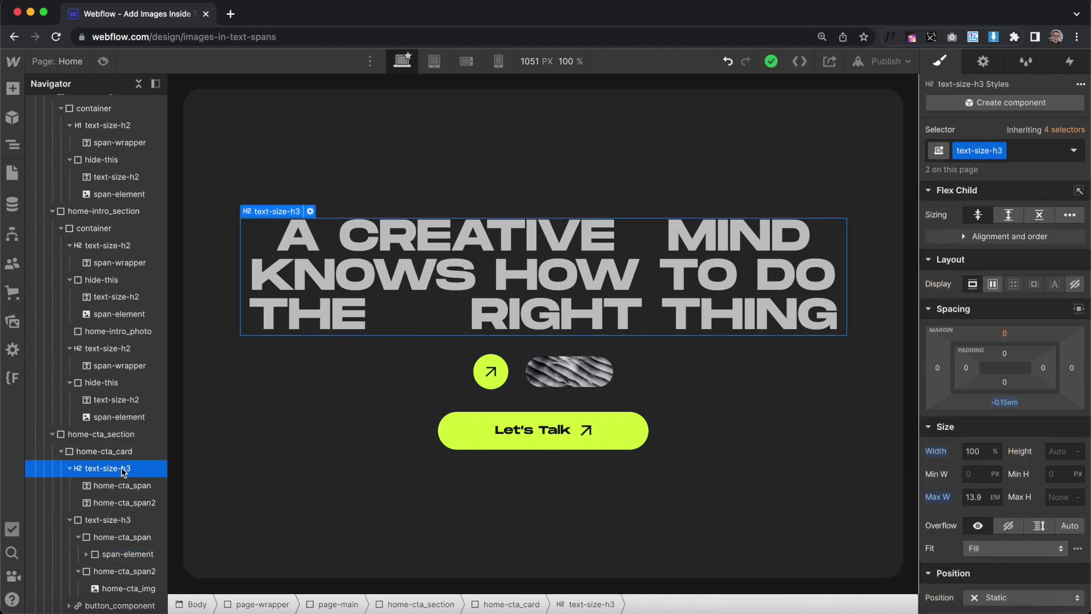
left_click(540, 380)
key("super+k")
type("div")
key("Return")
type("span")
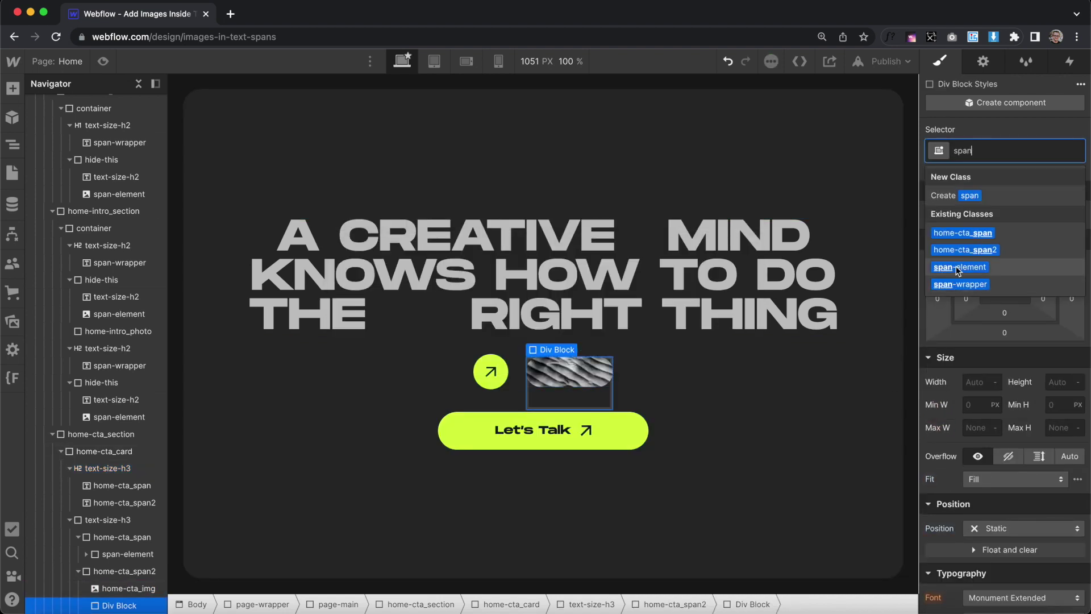
left_click(959, 266)
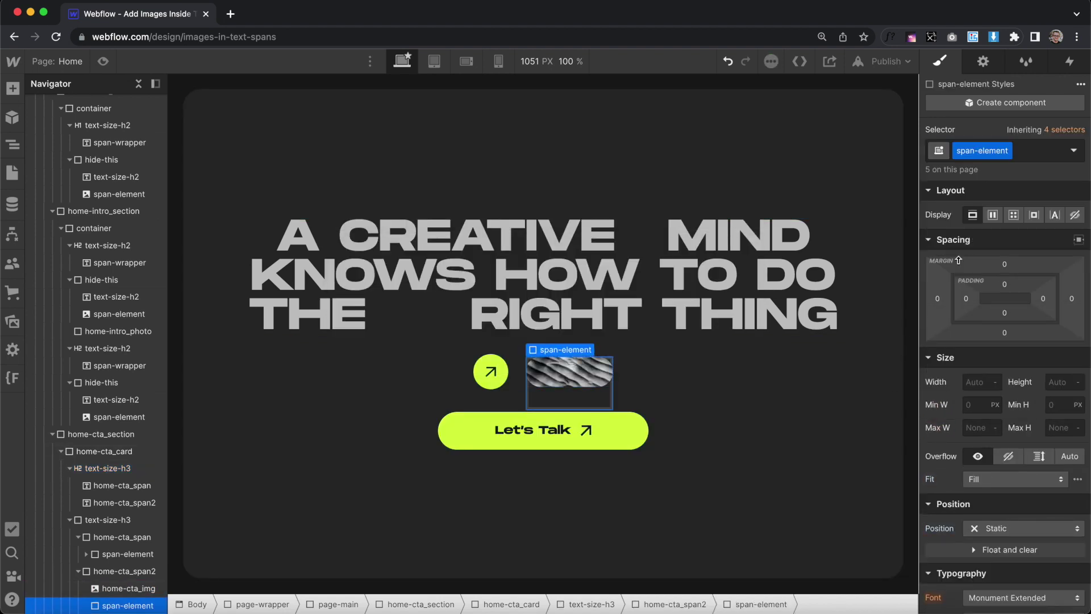
Add the is-3 combo class to the span-element div in home-cta_span2 and nest home-cta_img inside that div
left_click(1036, 154)
type("is-")
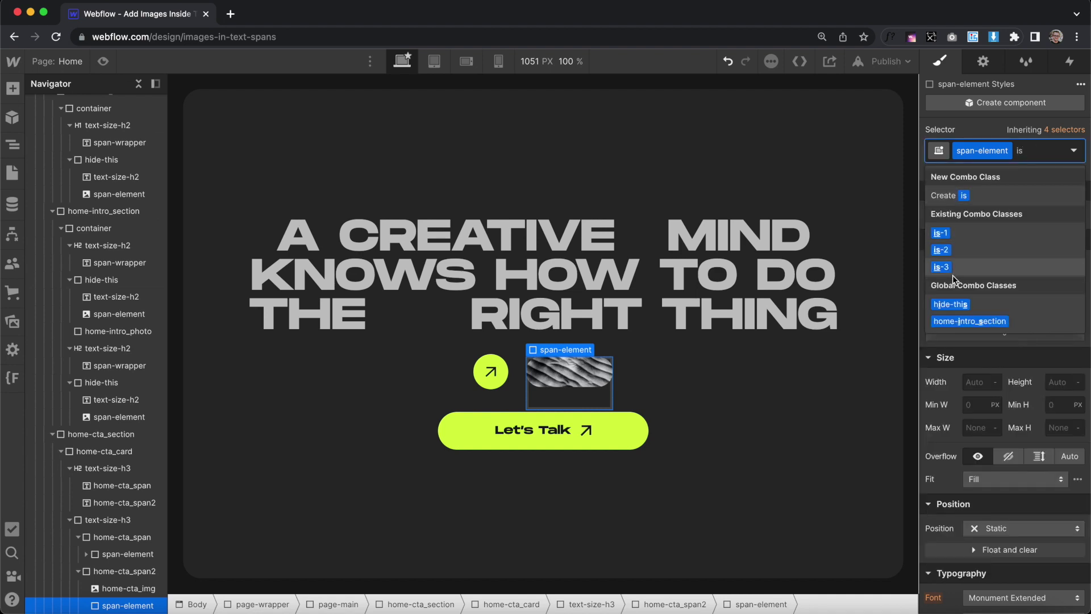
left_click(953, 275)
scroll(101, 567, "down", 1)
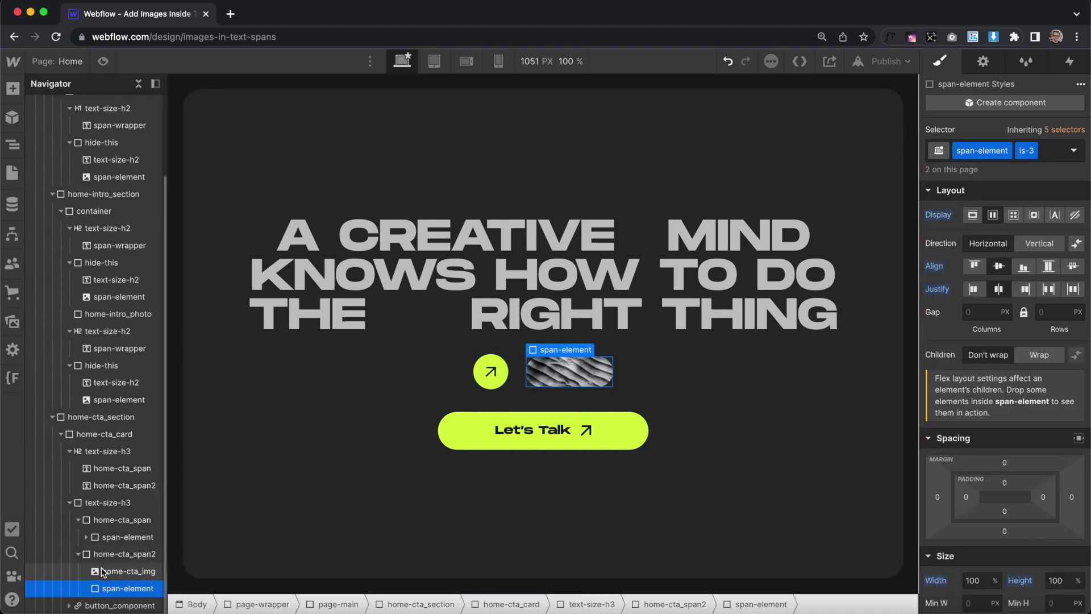
left_click_drag(110, 578, 96, 587)
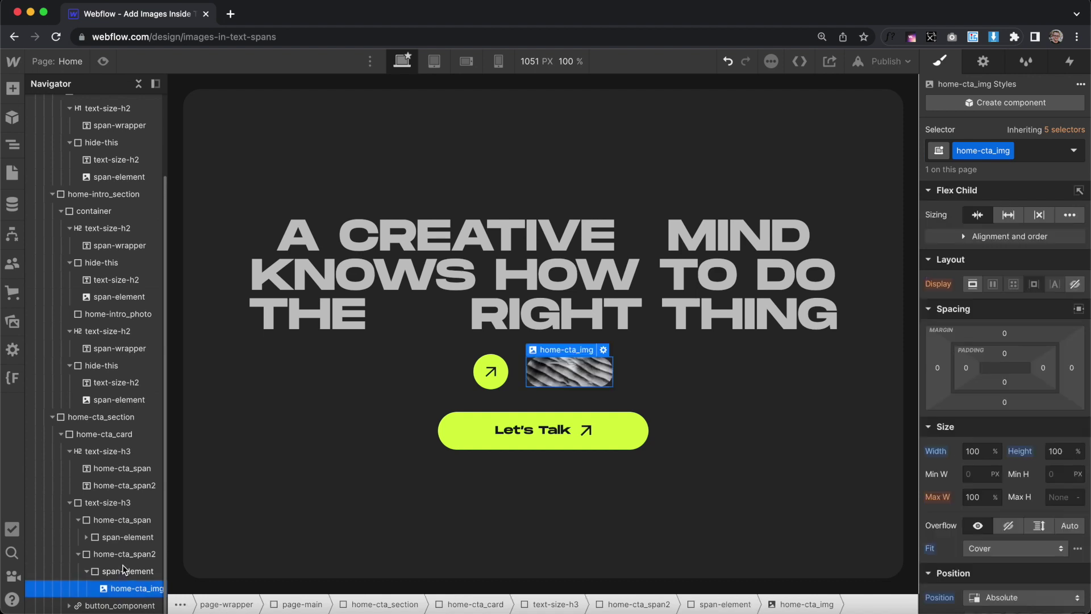
left_click(80, 578)
left_click(86, 573)
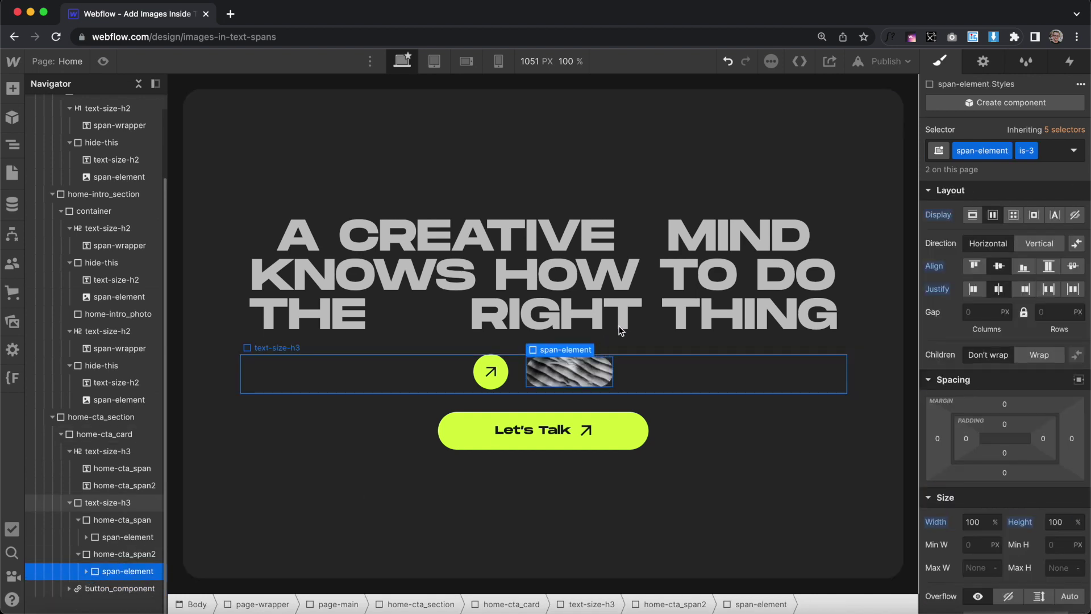
Add a div block inside home-cta_card and give it the existing hide-this class
left_click(424, 316)
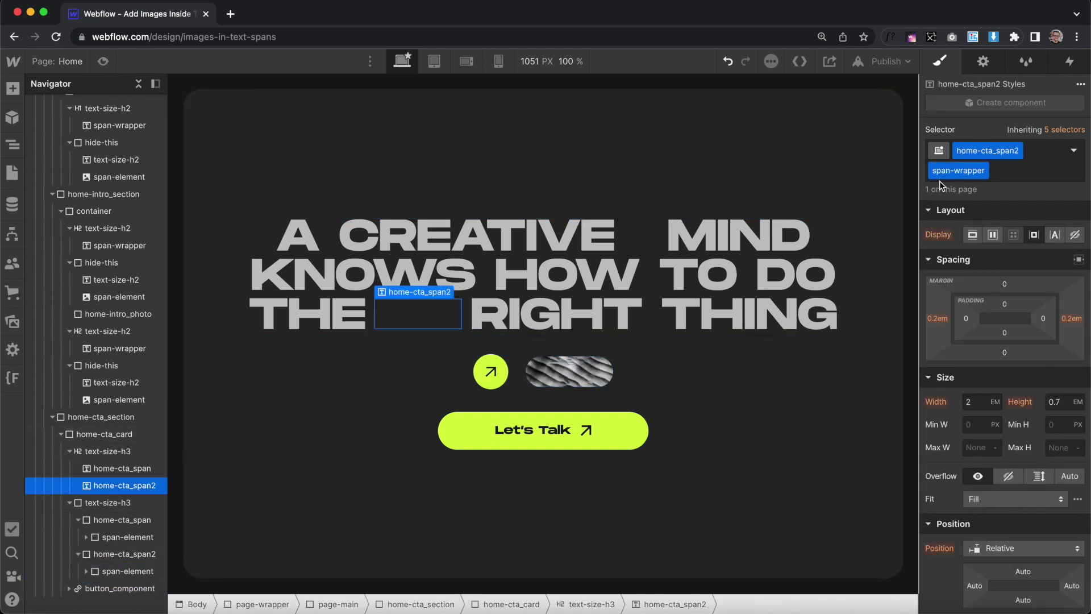
left_click(694, 370)
left_click(69, 502)
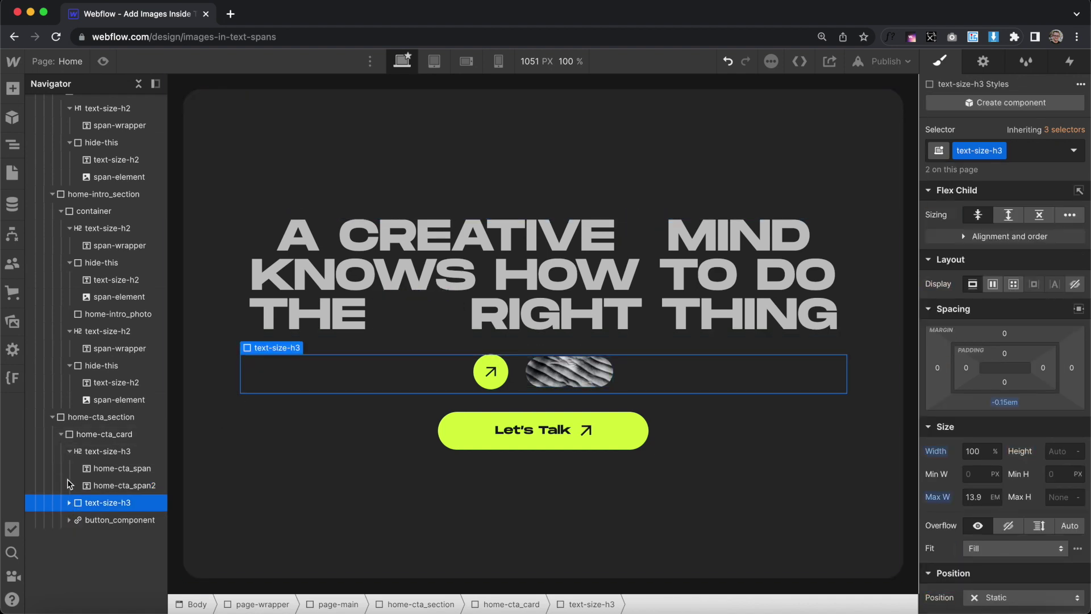
left_click(70, 450)
left_click(96, 434)
type("div")
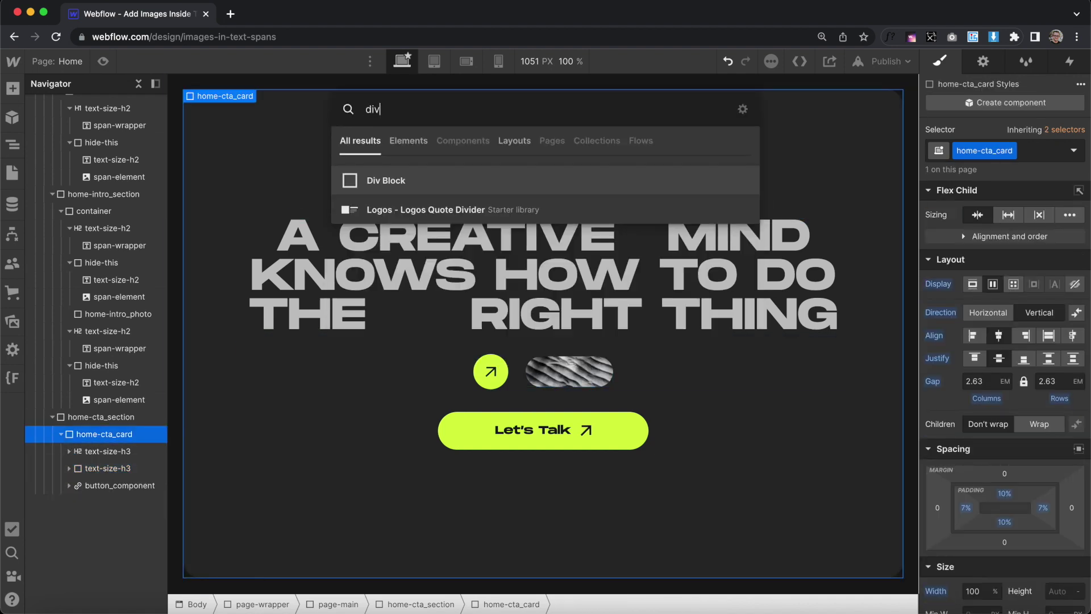
key("Return")
key("super+Return")
type("hi")
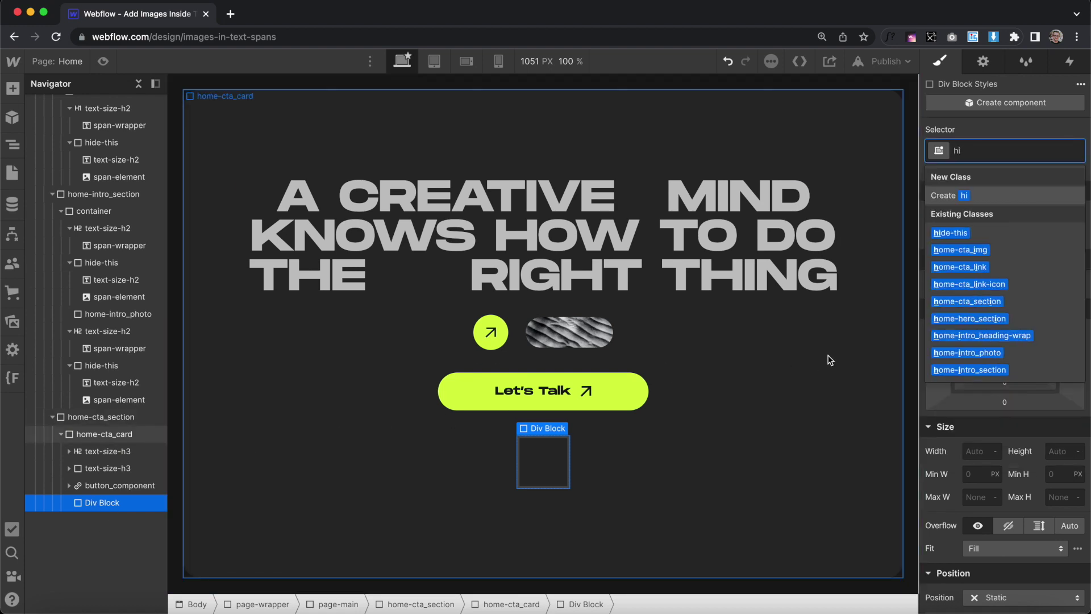
left_click(946, 233)
Nest the CTA card's text-size-h3 div in the new hide-this div and set the hide-this class's display to none
mouse_move(123, 469)
left_mouse_down()
mouse_move(122, 504)
mouse_move(114, 462)
left_mouse_up()
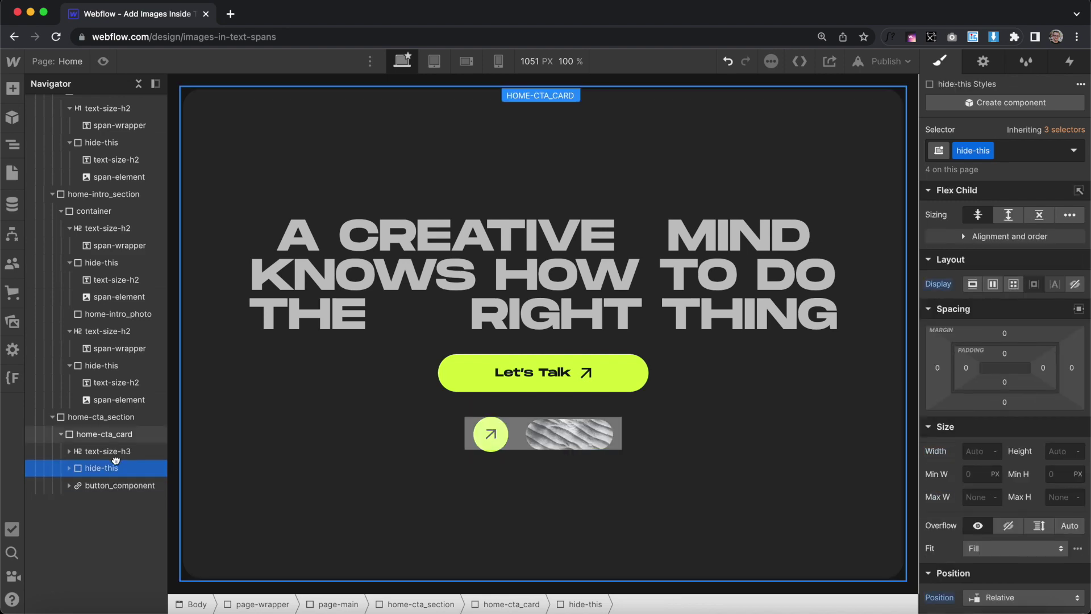
left_click(1075, 284)
scroll(568, 330, "up", 5)
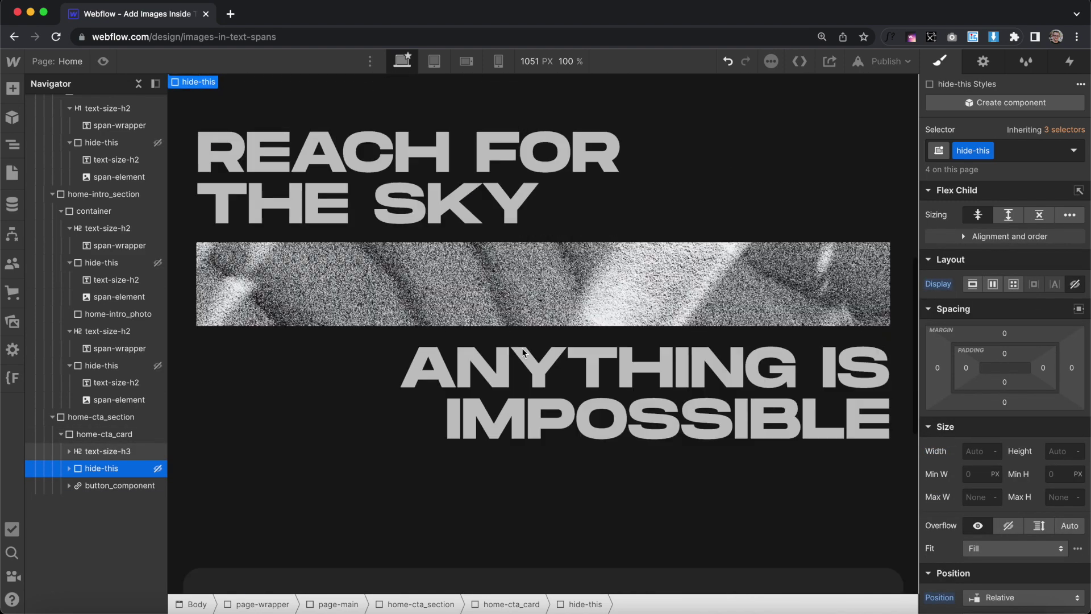
scroll(417, 303, "up", 10)
scroll(681, 318, "down", 10)
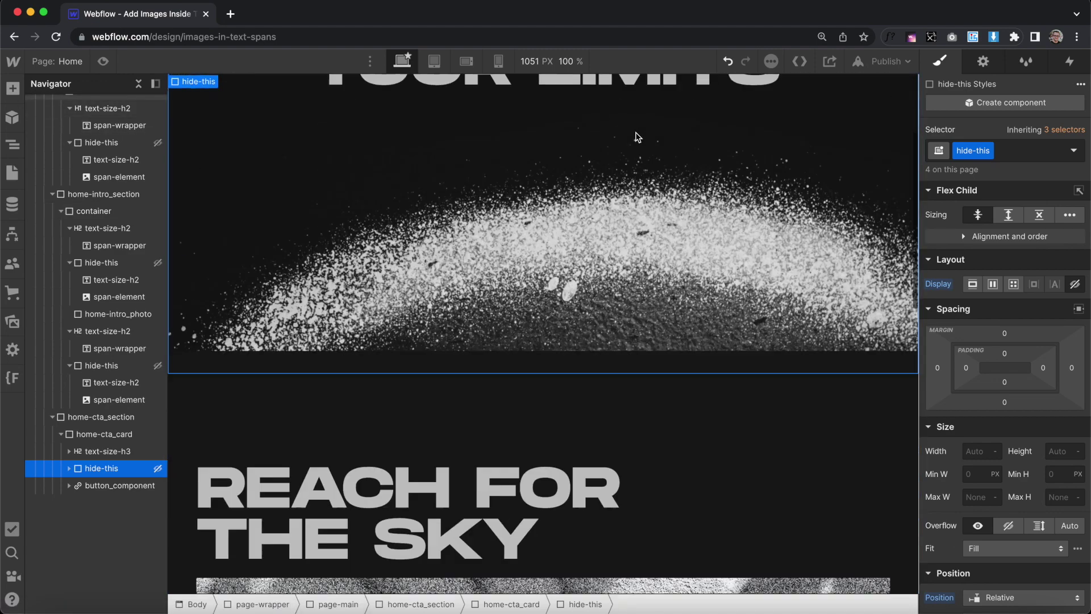
scroll(636, 137, "down", 8)
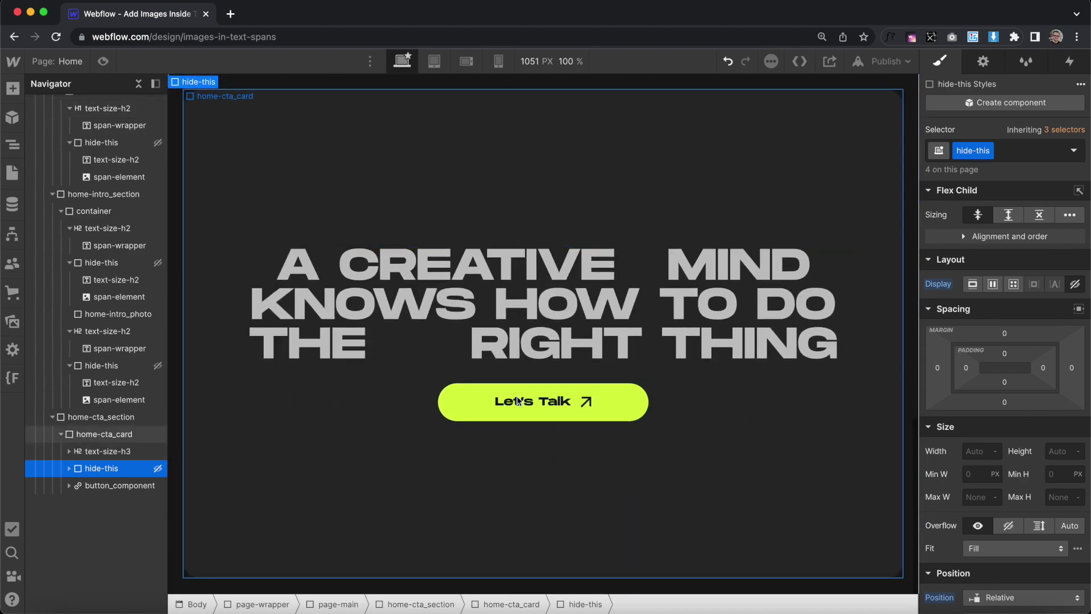
scroll(458, 312, "up", 2)
scroll(458, 312, "up", 20)
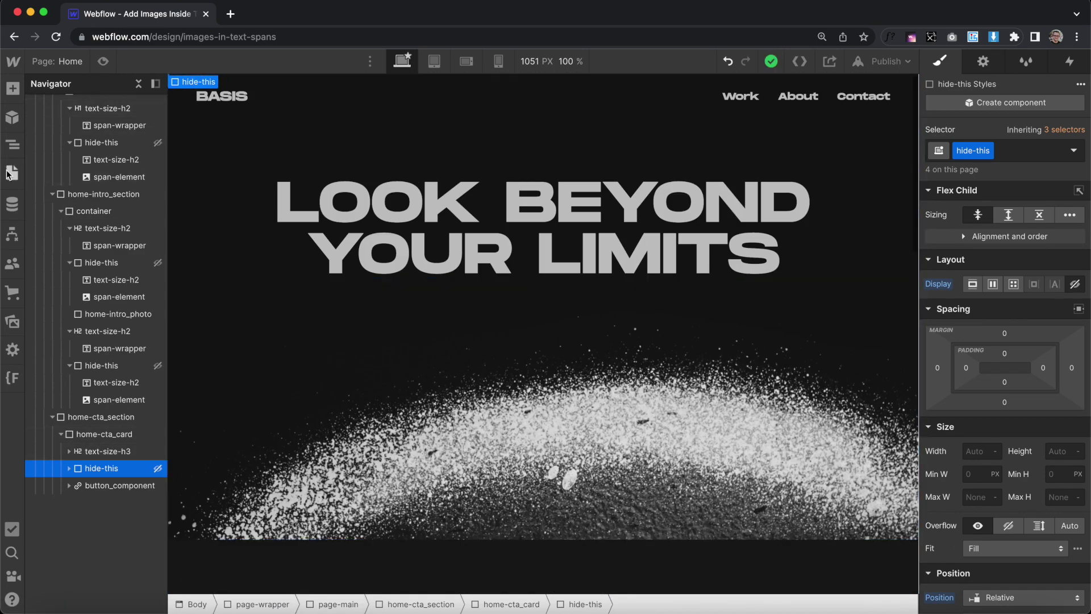
In the Home page's before-</body> custom code, add a jQuery each loop over ".span-wrapper" with an index parameter inside the script tags
left_click(12, 173)
left_click(194, 169)
scroll(347, 328, "down", 15)
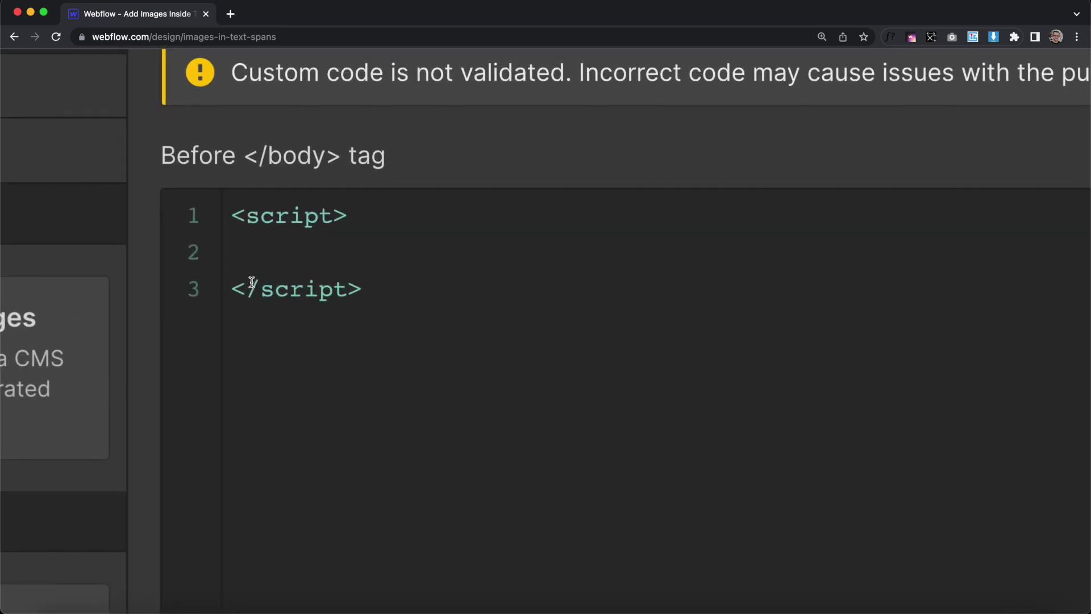
left_click(259, 271)
type("$(\".your-class\").each(function (index) {   // your code here });")
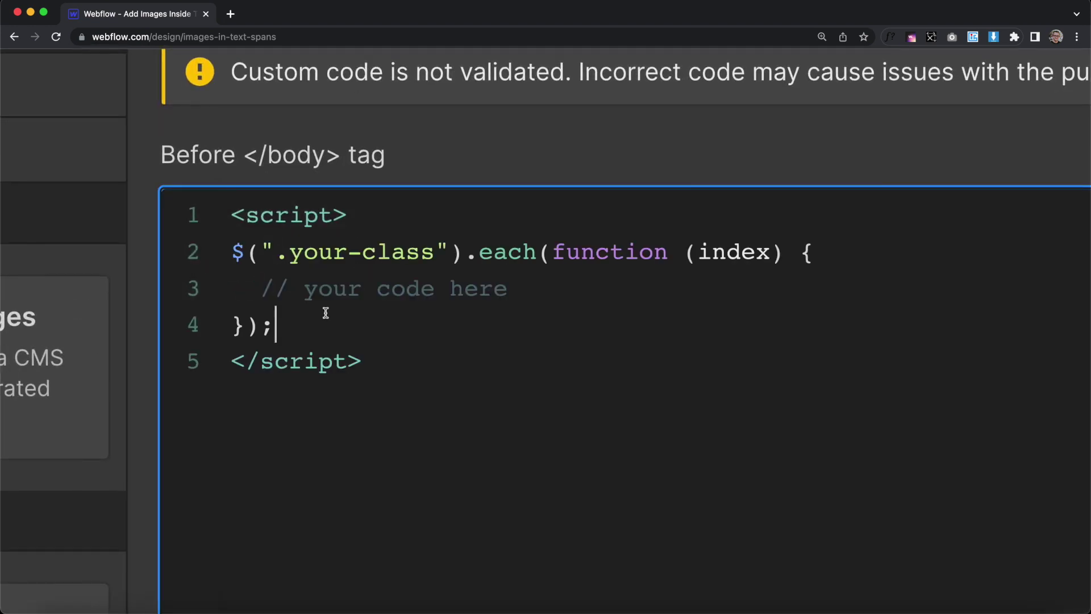
left_click_drag(410, 251, 289, 252)
type("span-")
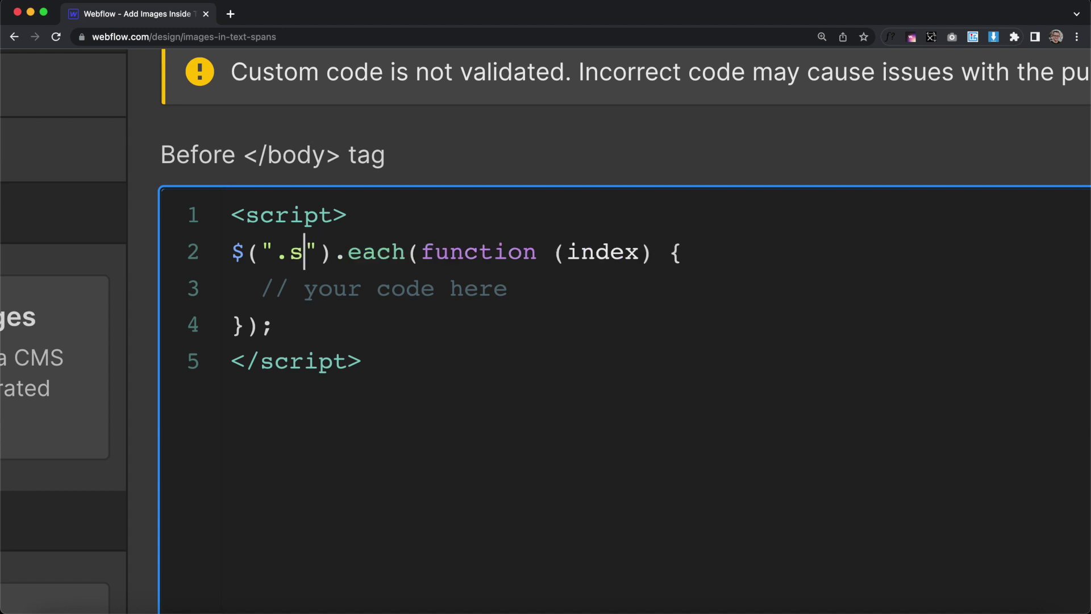
type("wrapper")
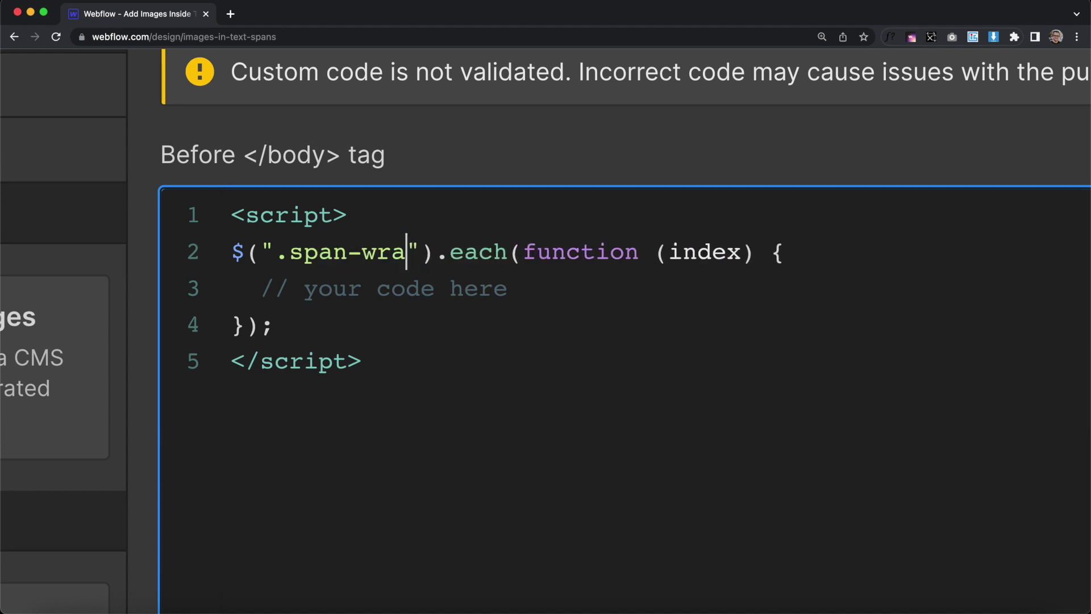
Replace the placeholder comment in the loop with the declaration let relatedEl = $(".span-element")
left_click_drag(533, 290, 269, 297)
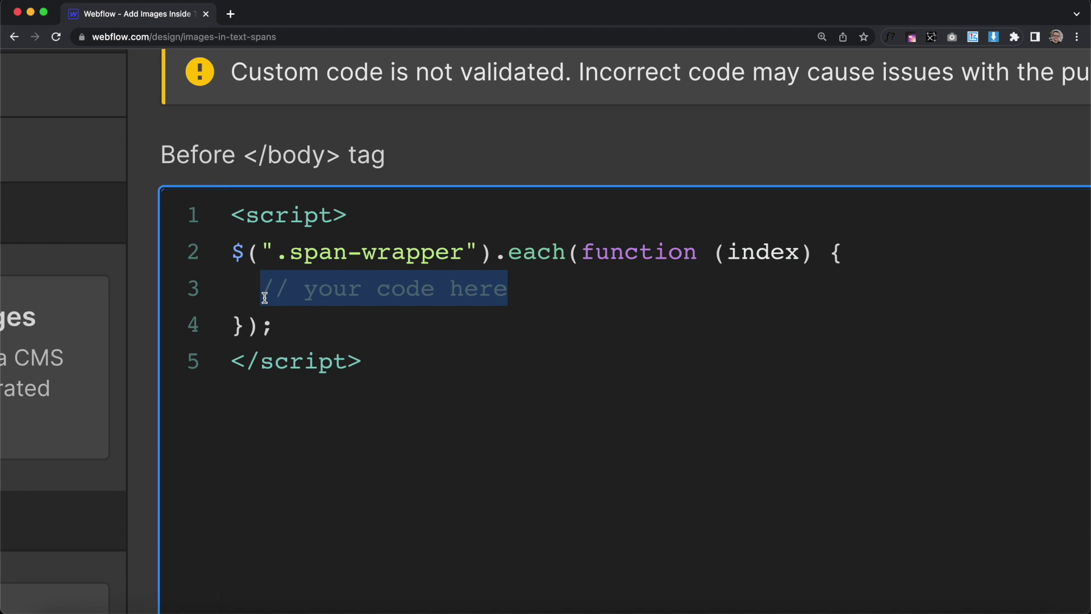
type("let")
type("el")
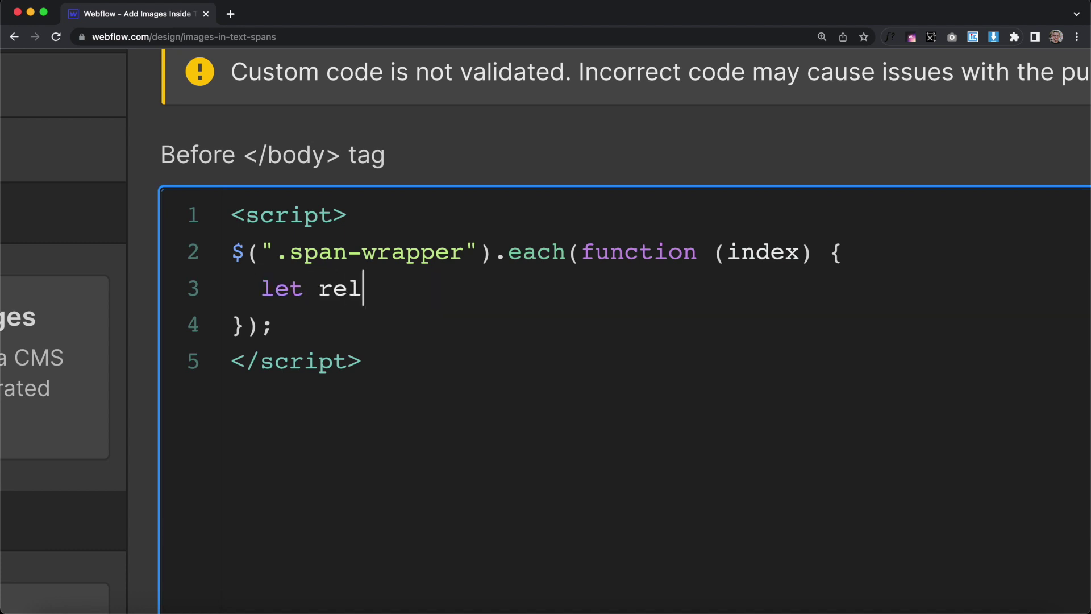
type("atedEl = ")
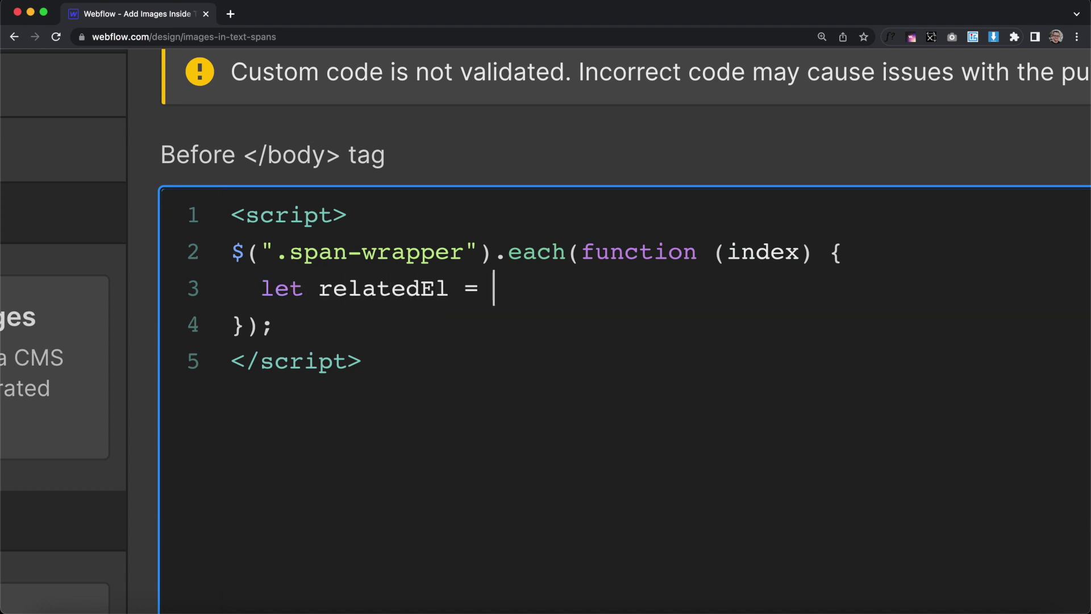
type("$()")
key("Left")
key("Left")
type("\"\".span-el")
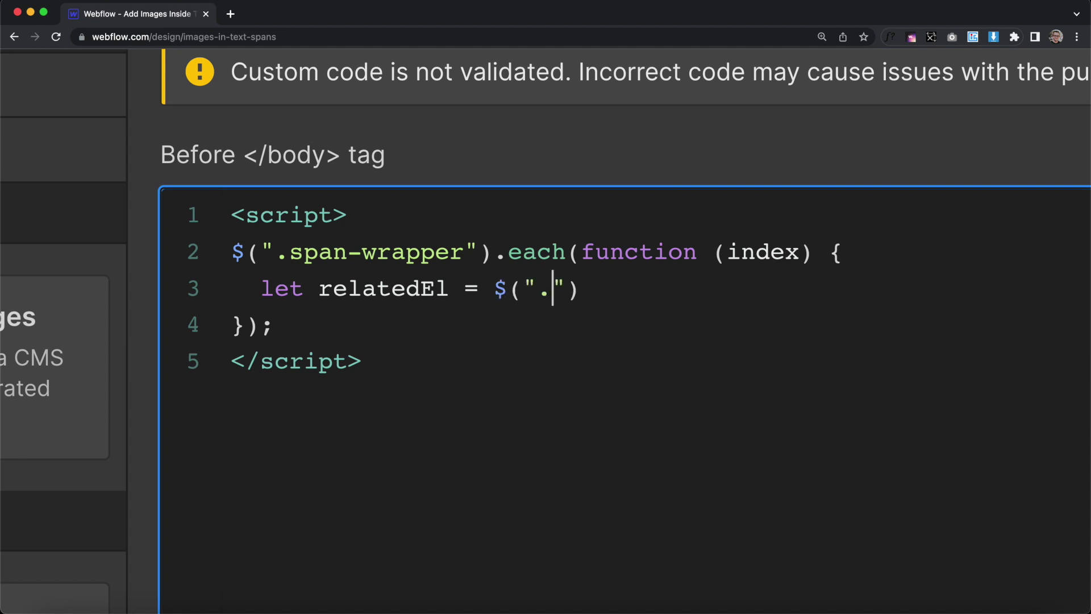
type("ement\"")
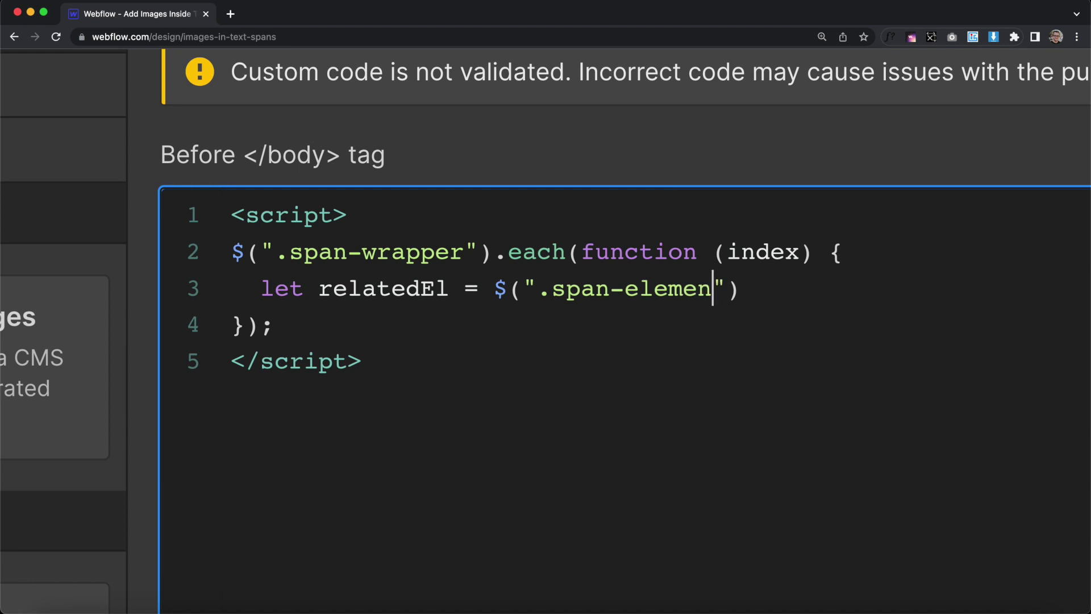
Complete the relatedEl declaration with .eq(index); so each wrapper gets the span-element of the same index
type(".eq")
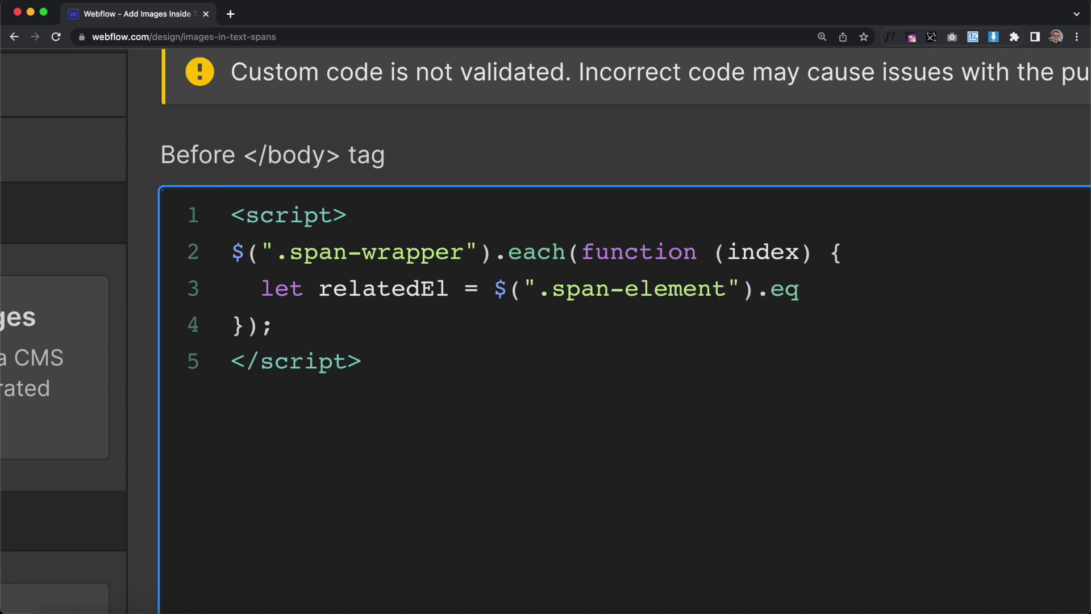
type(");")
left_click(801, 253)
mouse_move(802, 254)
left_mouse_down()
mouse_move(710, 254)
mouse_move(798, 251)
left_mouse_up()
left_click(807, 275)
type("index")
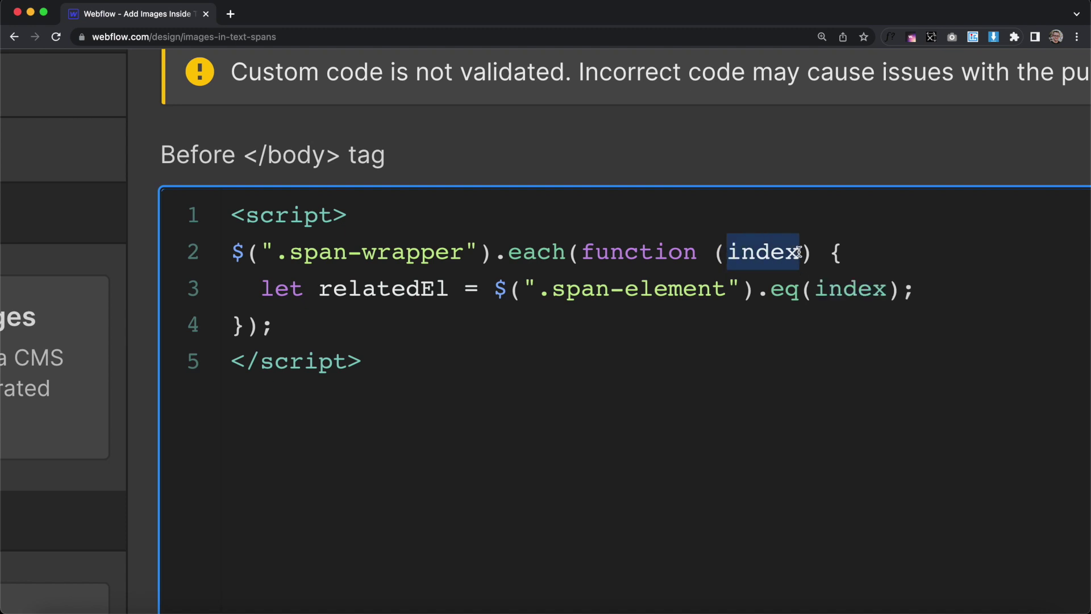
left_click_drag(817, 290, 886, 290)
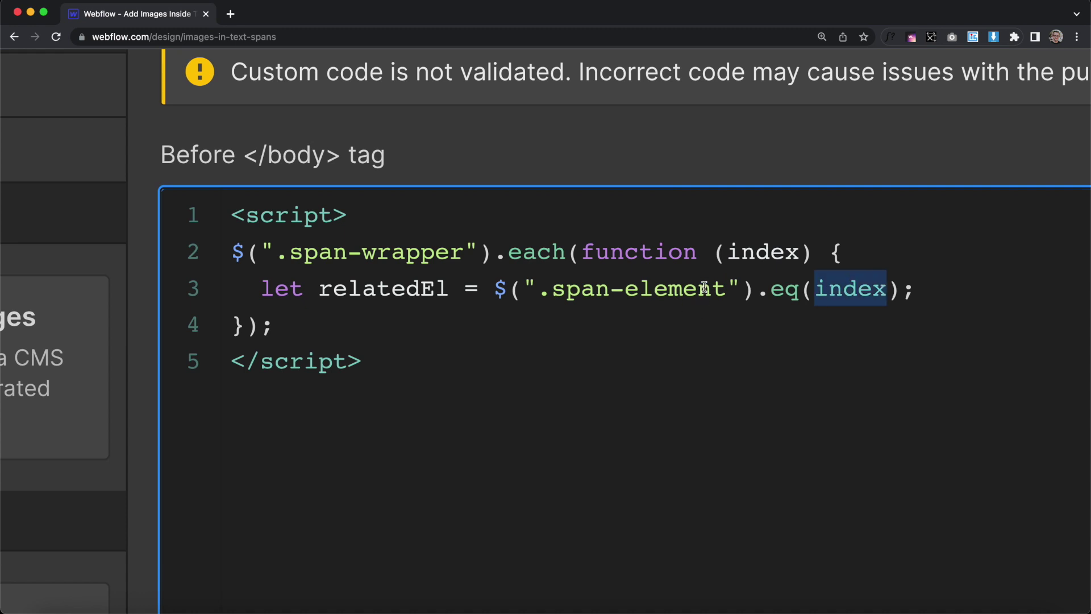
left_click_drag(348, 291, 435, 291)
left_click(435, 290)
left_click(842, 283)
left_click(730, 263)
left_click(910, 312)
Add the line relatedEl.appendTo($(this)); below the relatedEl declaration inside the loop
left_click(929, 288)
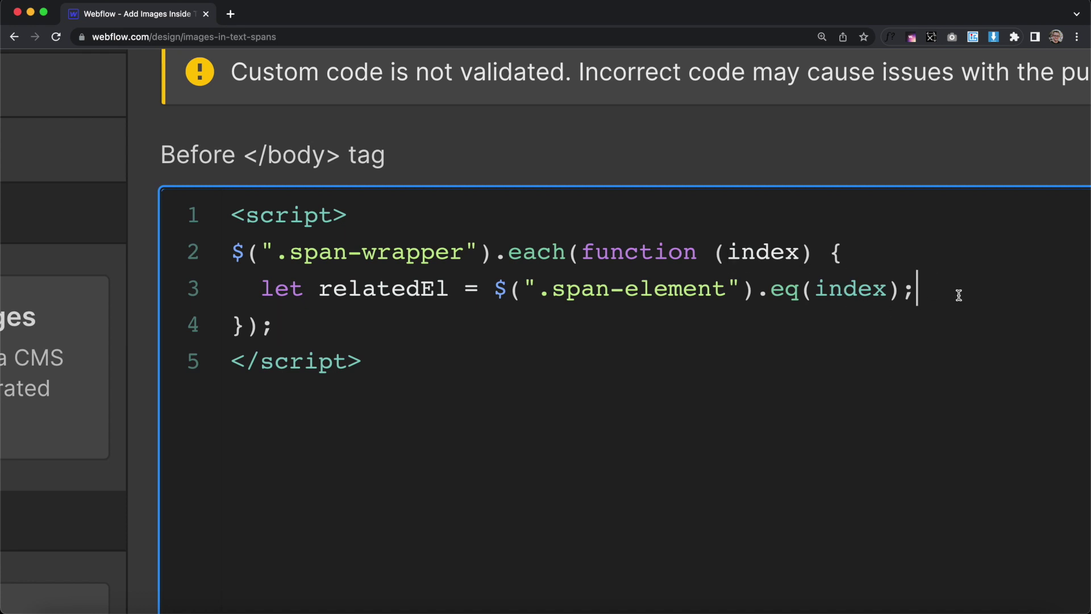
key("Return")
type("rel")
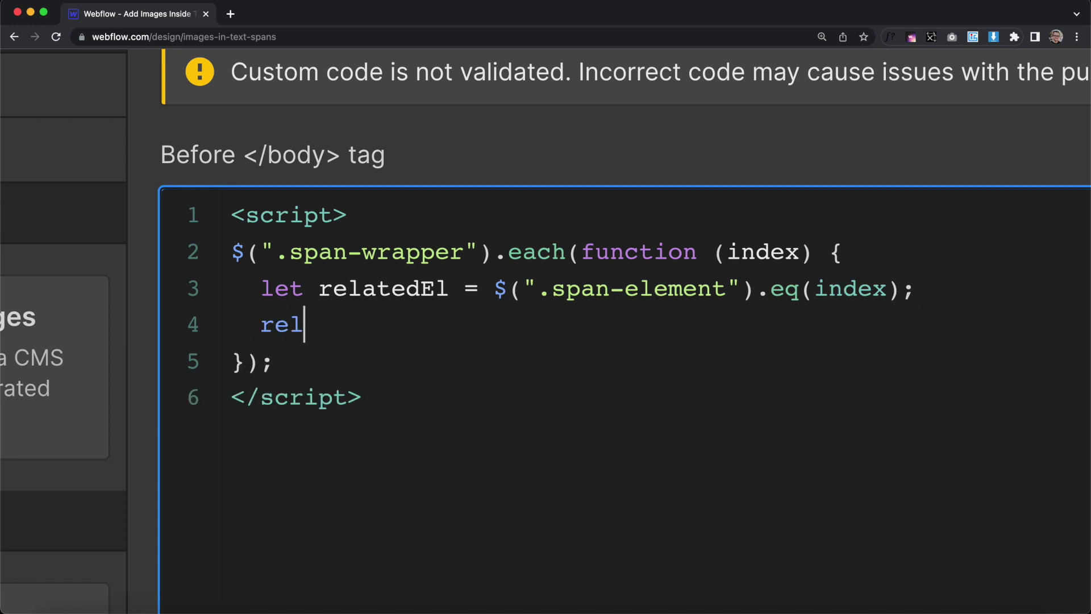
type("atedEl.appendTo")
type("()")
type("$()")
type("this")
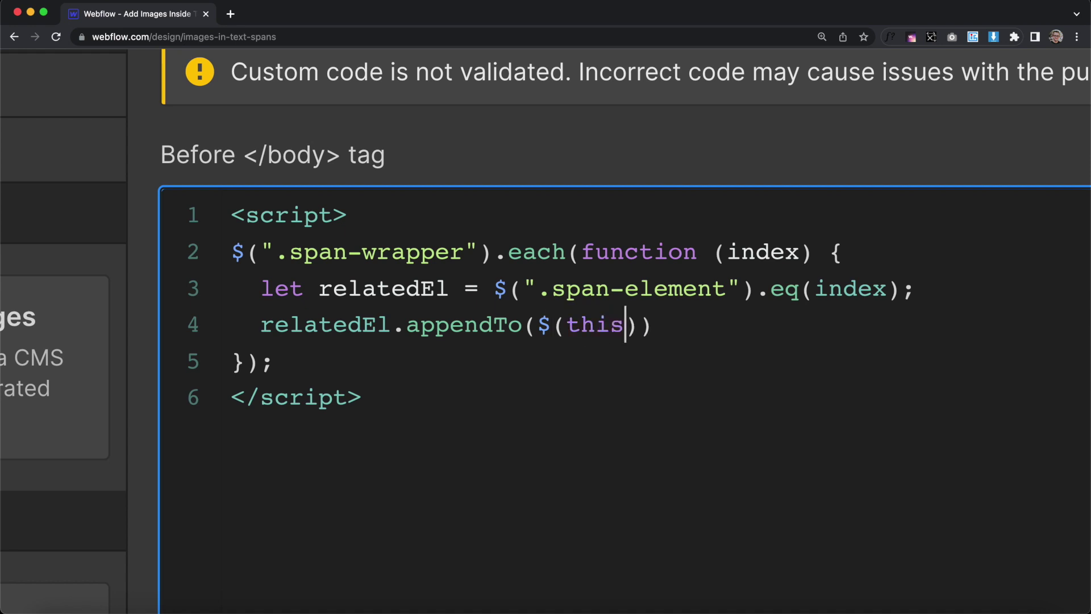
type(";")
left_click_drag(564, 289, 719, 289)
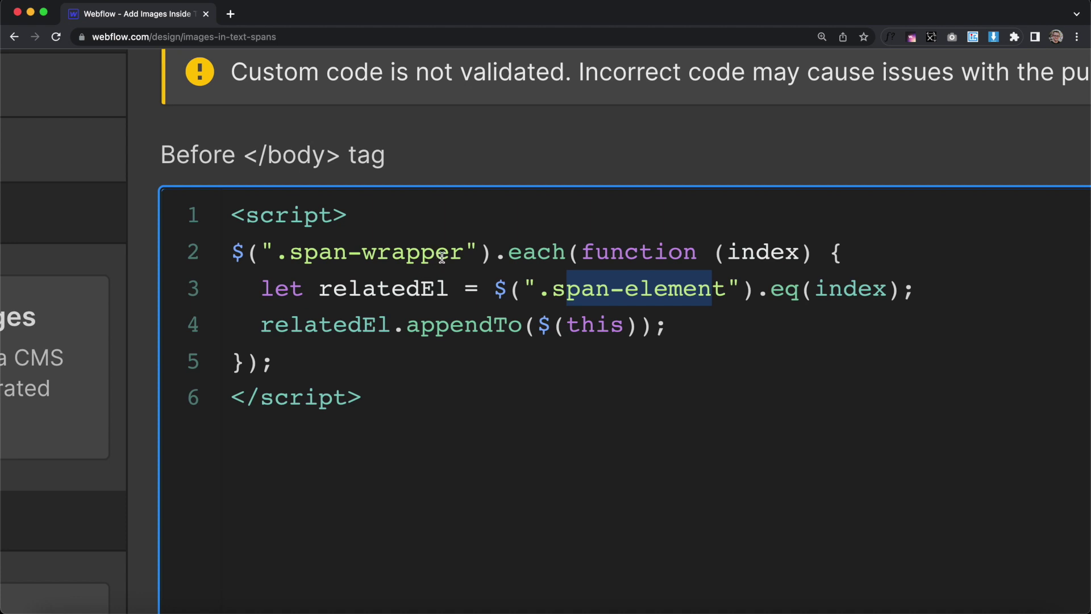
left_click_drag(436, 253, 347, 252)
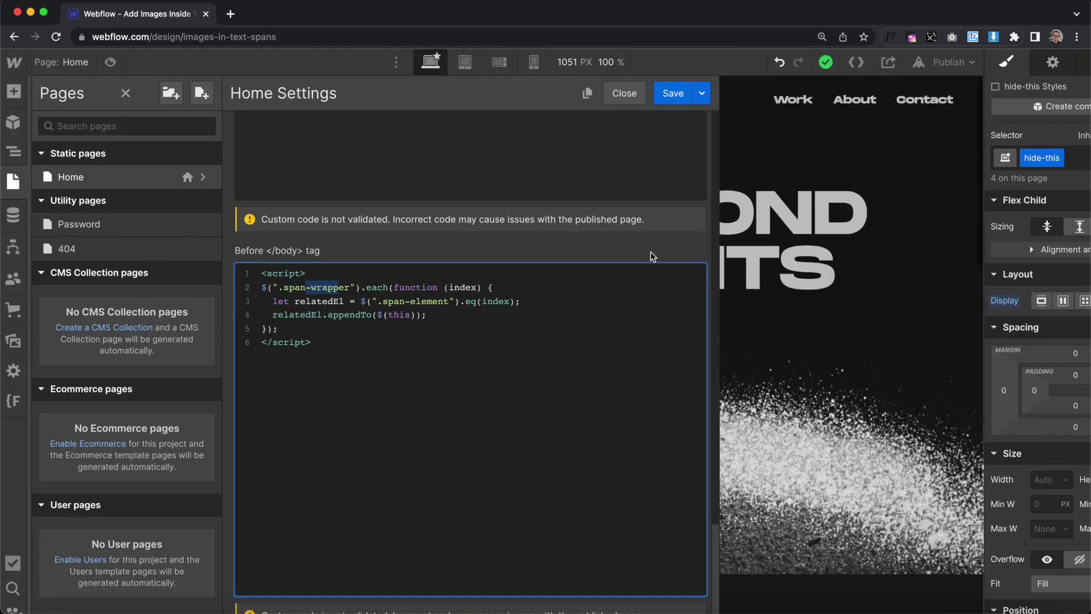
Save the Home page settings and publish the site to its webflow.io domain
left_click(669, 94)
left_click(948, 62)
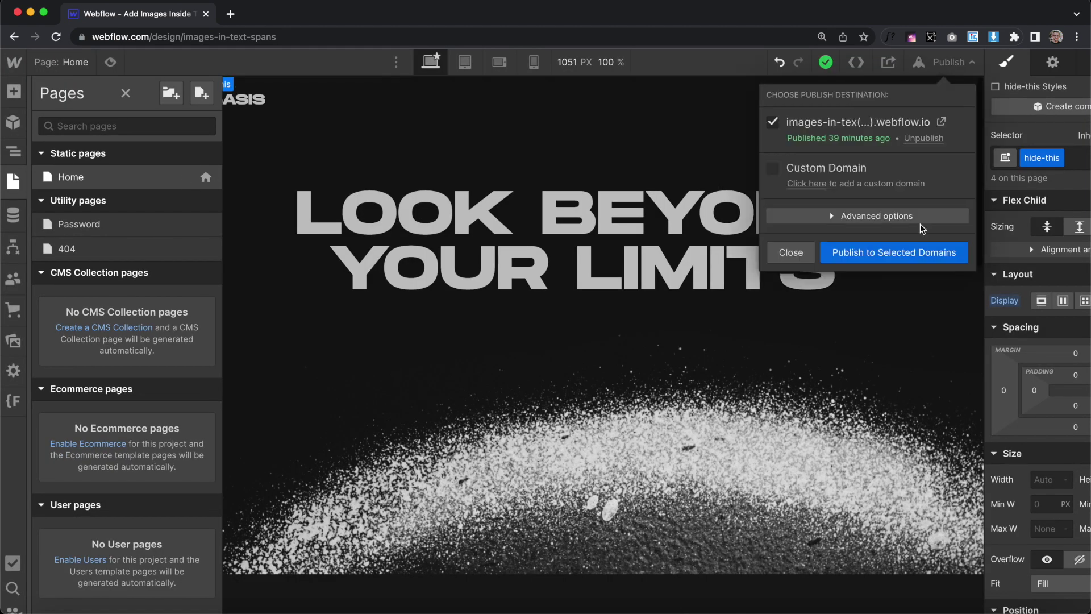
left_click(892, 261)
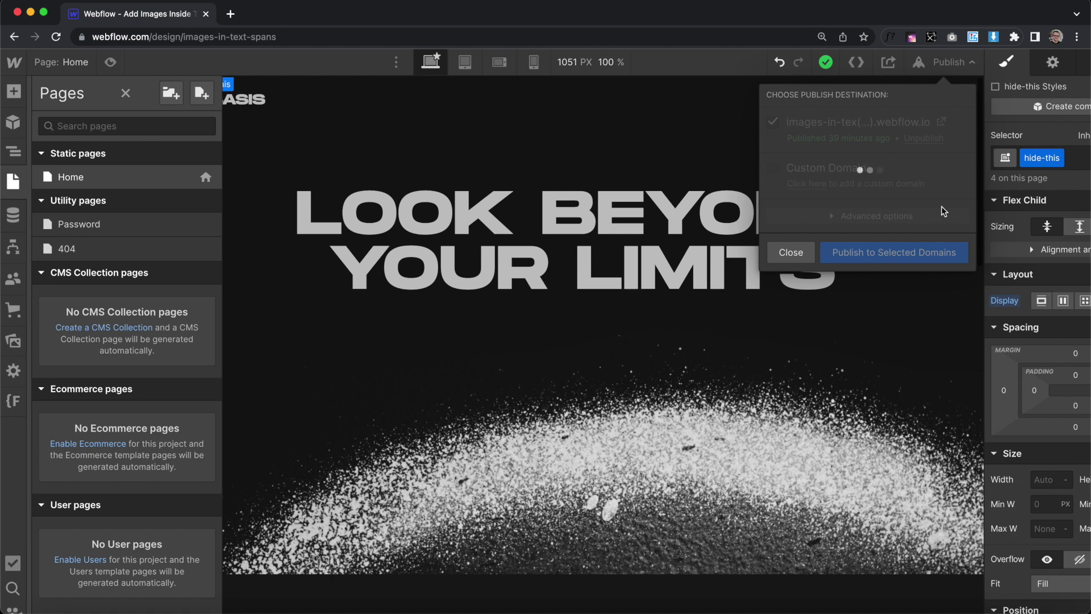
Open the published site and check the elements placed in the BEYOND, SKY, IM and CTA heading spans
left_click(941, 122)
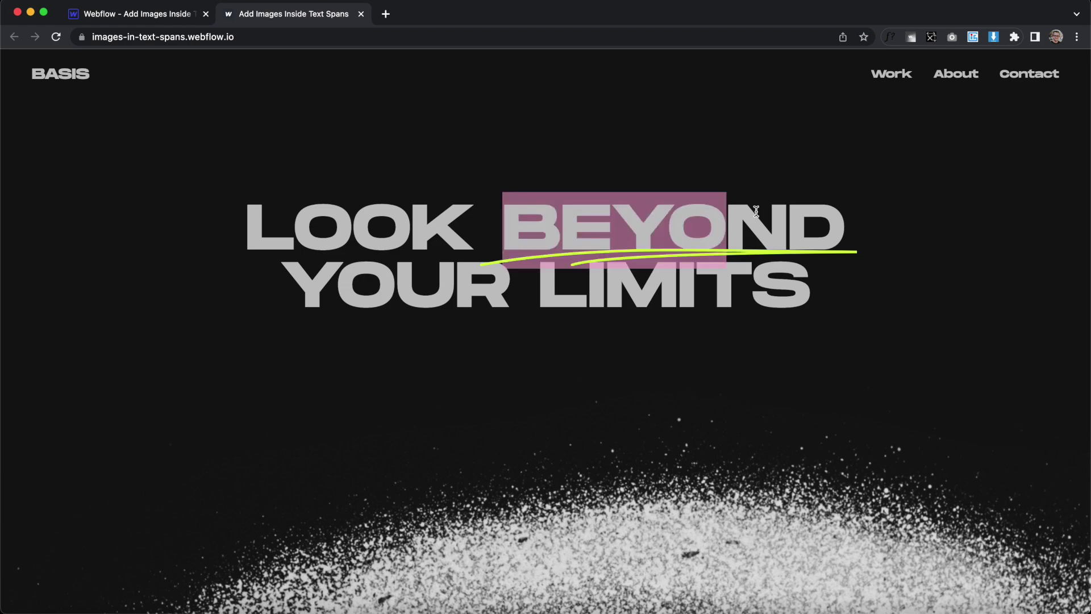
scroll(625, 233, "down", 7)
scroll(756, 215, "down", 5)
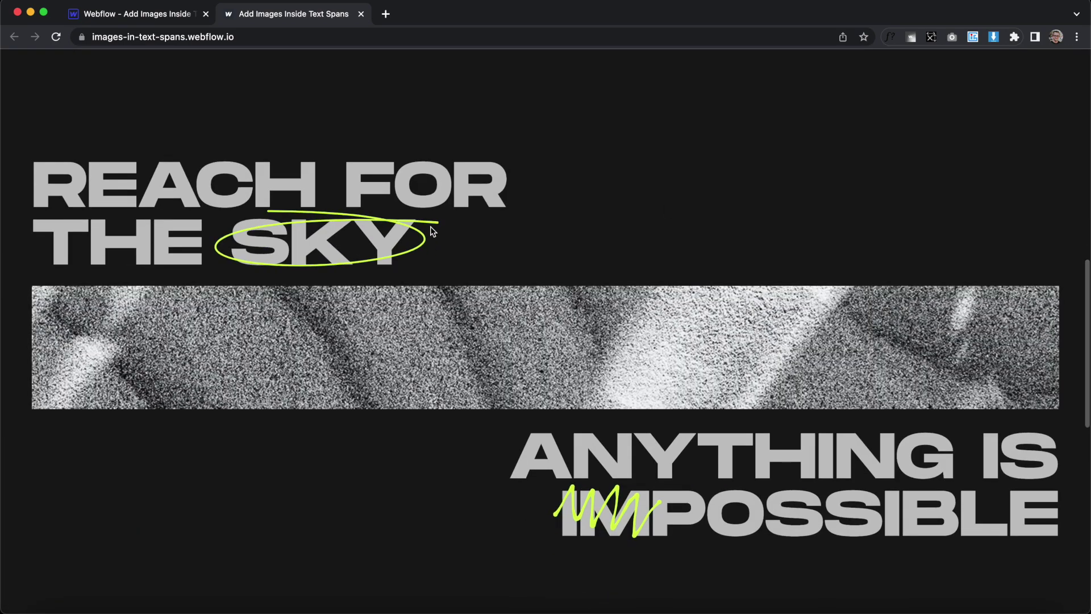
scroll(522, 294, "down", 4)
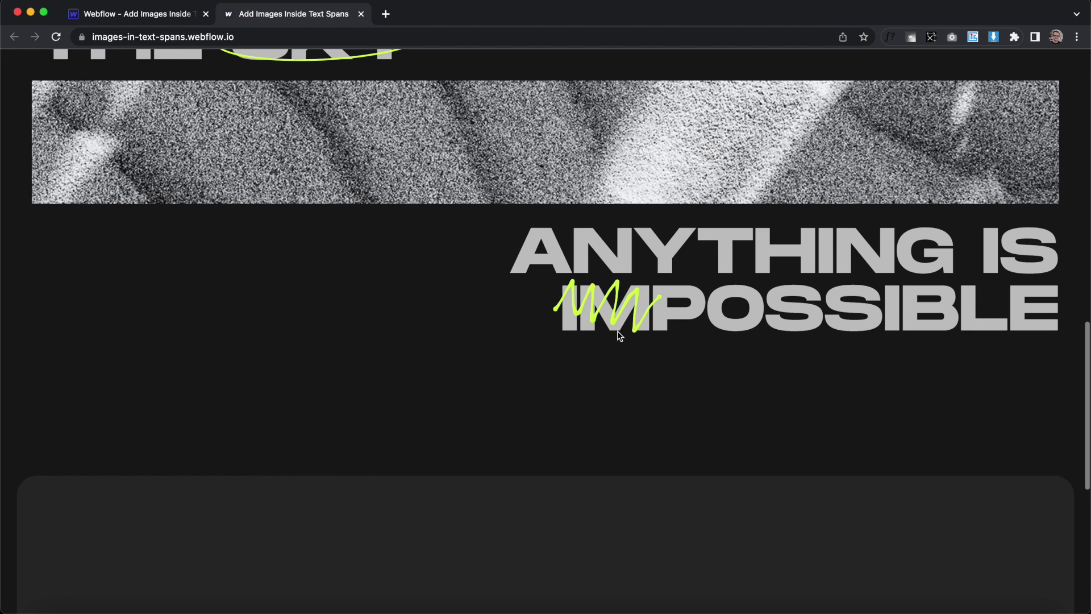
scroll(540, 341, "down", 7)
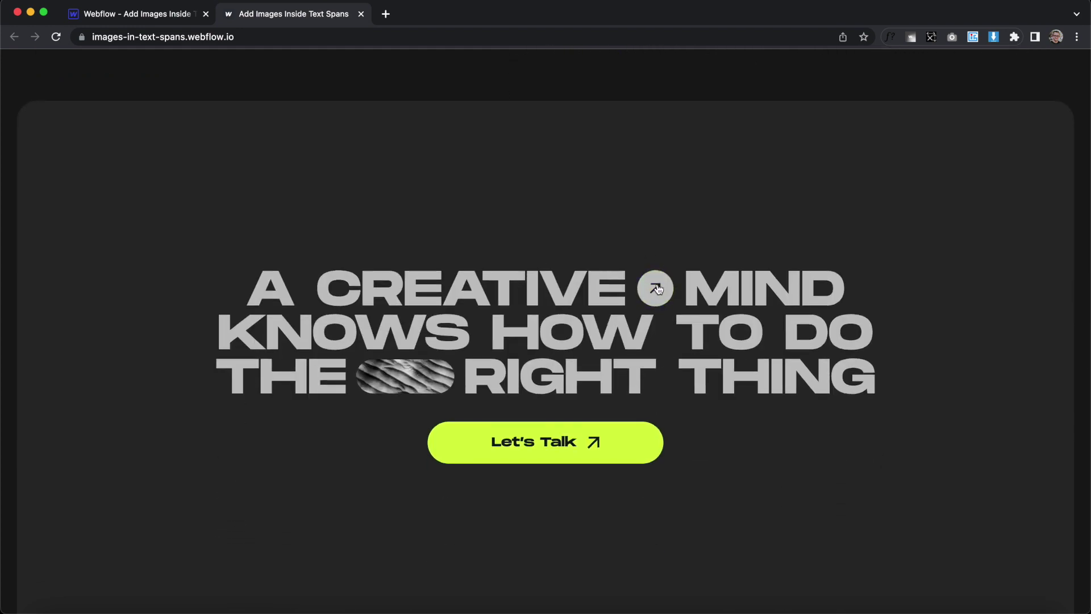
scroll(411, 260, "up", 20)
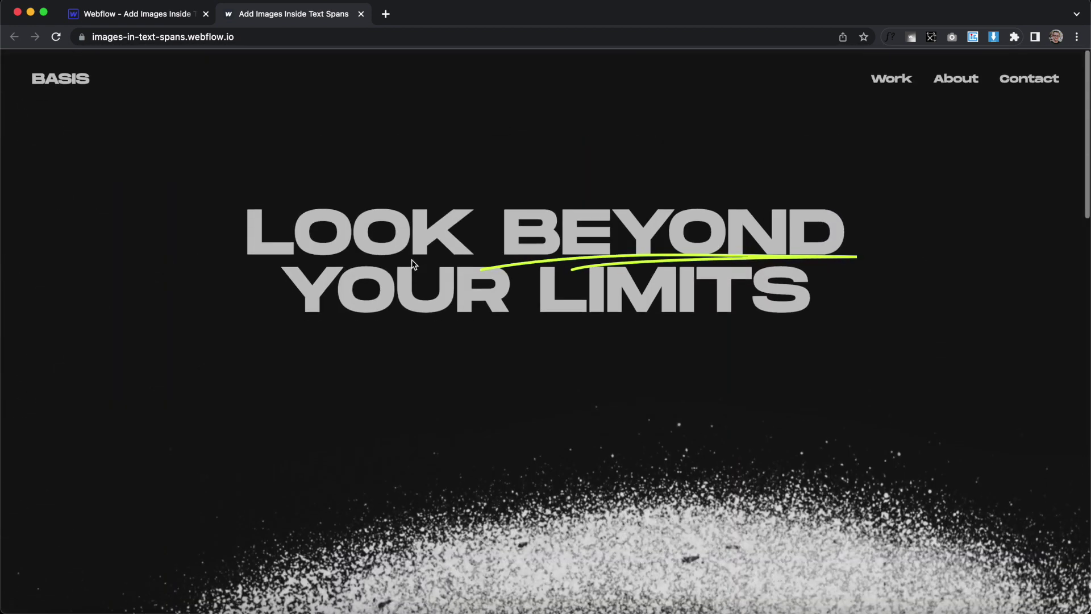
Narrow the browser window to a phone-like width and check how the span elements in the headings scale
left_click_drag(1, 263, 802, 243)
scroll(901, 266, "down", 15)
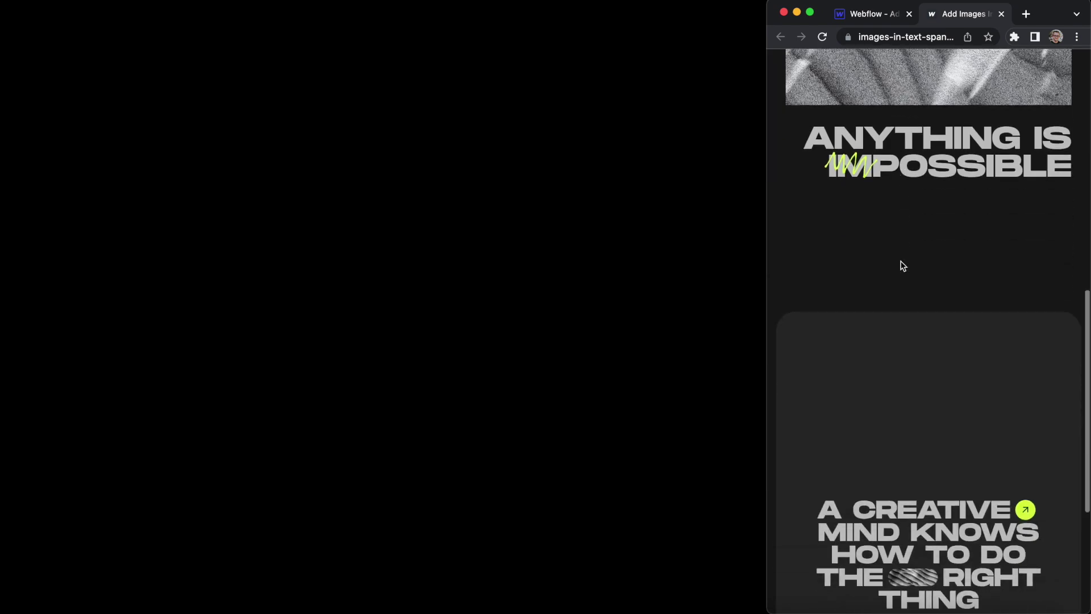